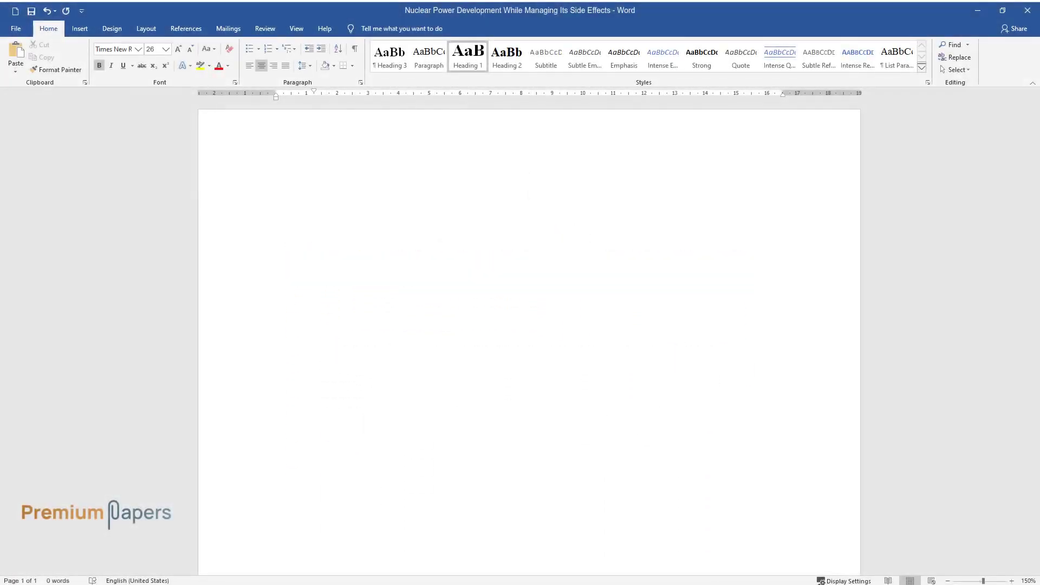
Type the title 'Nuclear Power Development While Managing Its Side Effects' with an 'Abstract' heading beneath it.
text(Nuclear Power)
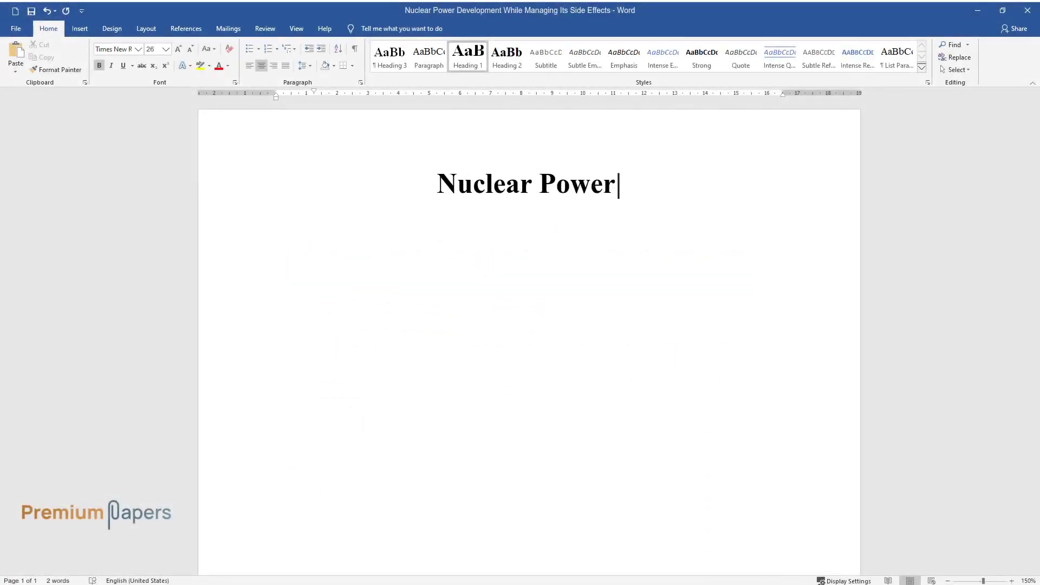
text( Development While Managing I)
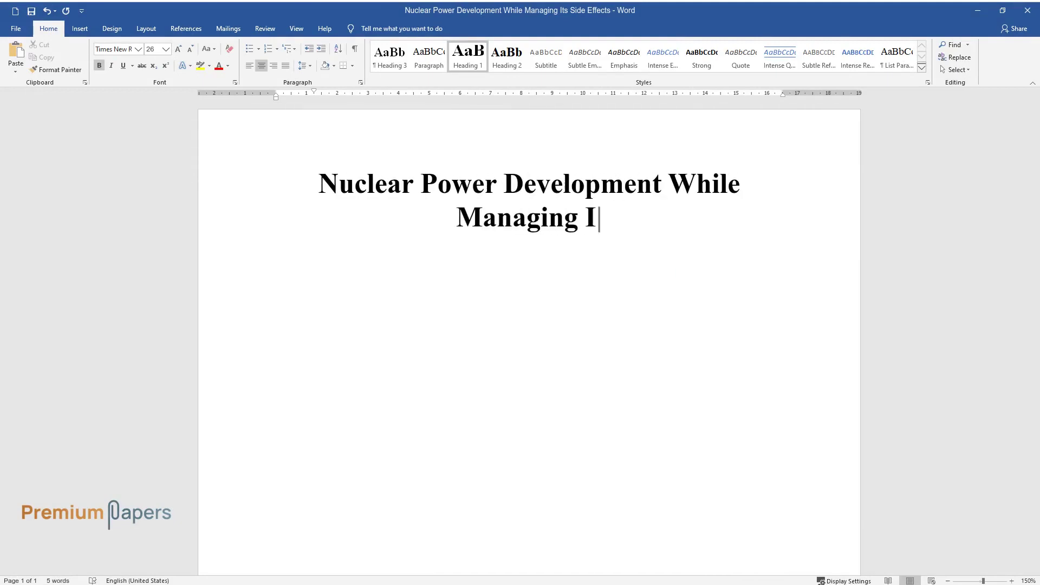
text(ts Side Effects)
key(Return)
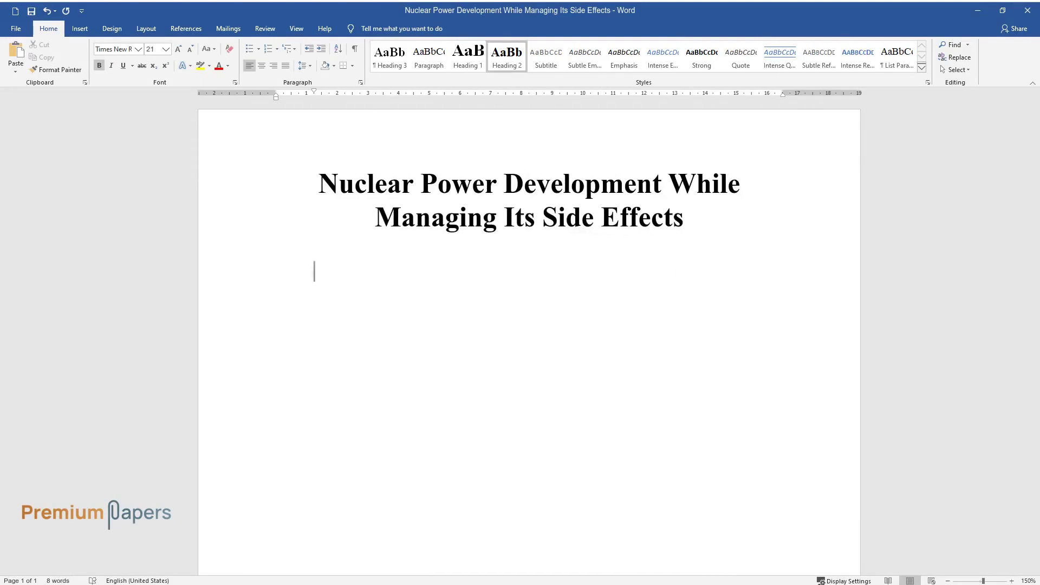
text(Abstract)
key(Return)
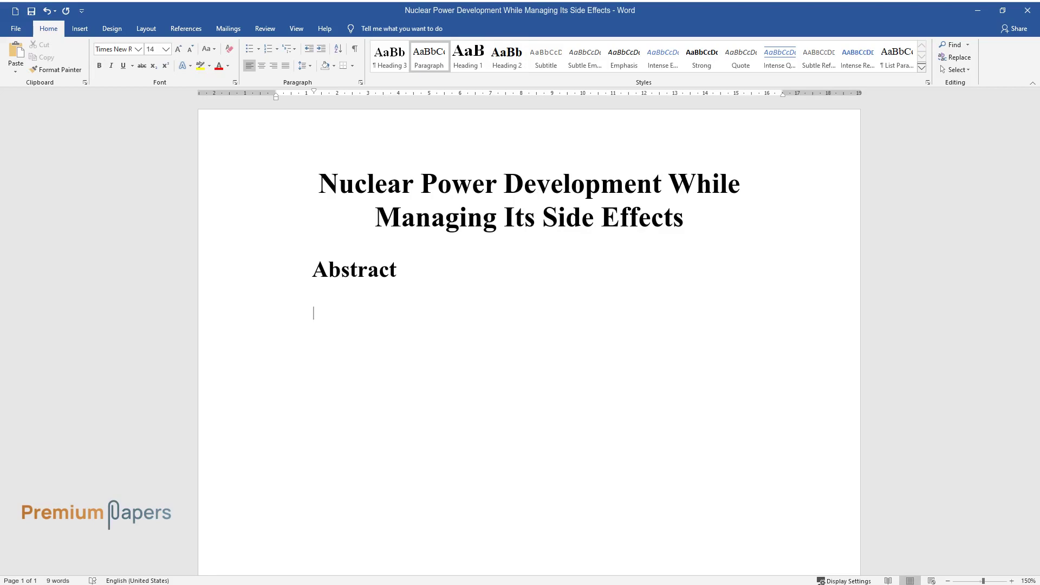
Write the abstract on nuclear power's environmental benefits, fossil-fuel pollution and the essay's purpose.
text(Nuclear power represents o)
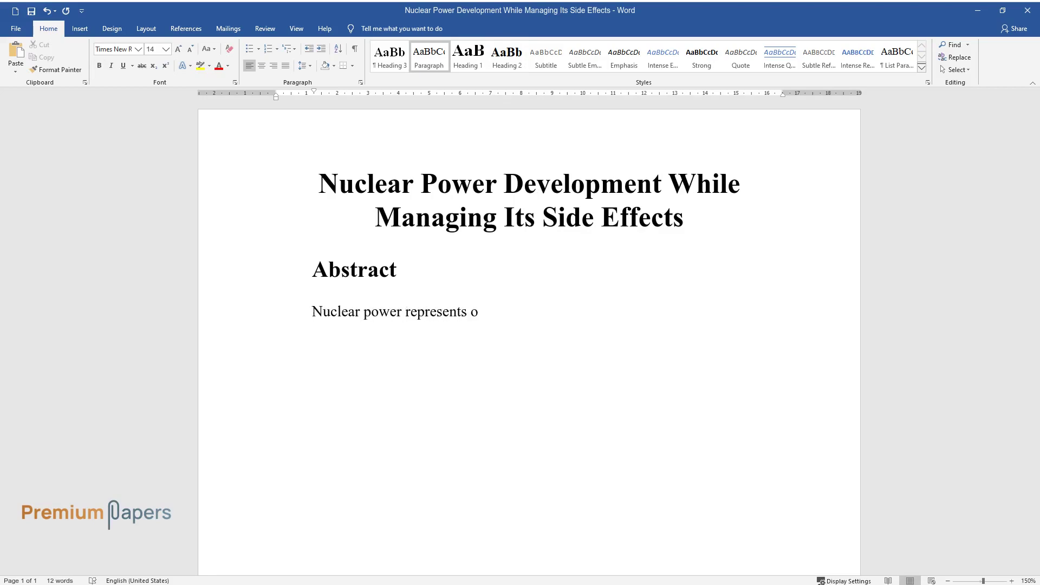
text(ur future since nuclear power is en)
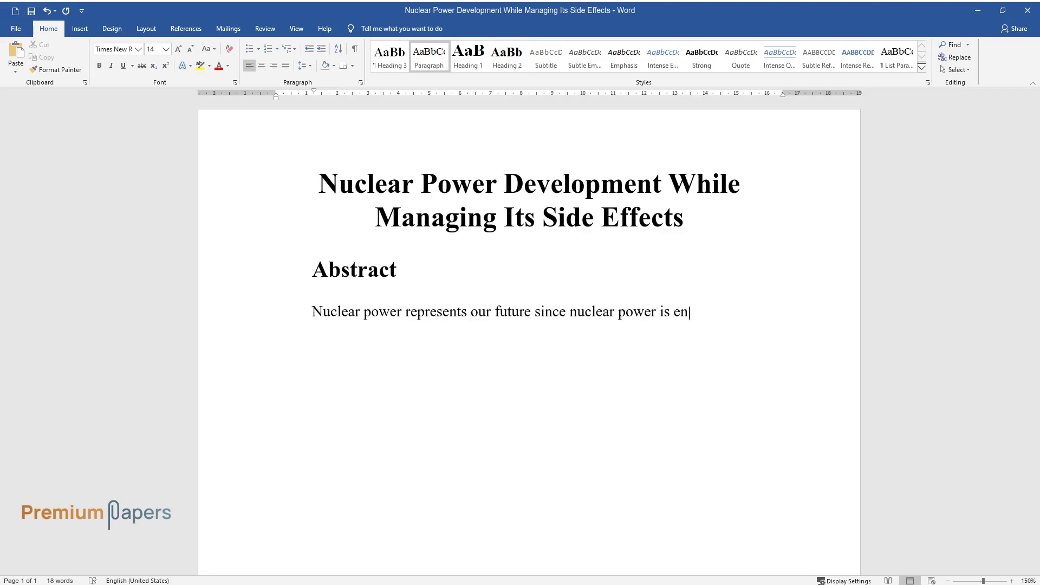
text(vironmentally friendly. No)
text( matter )
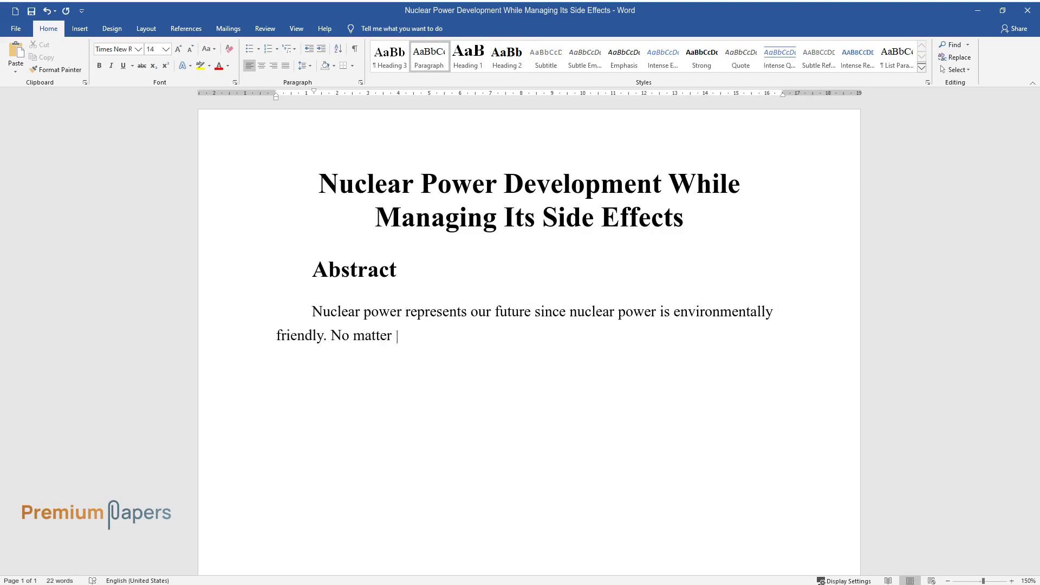
text(how many problems nuclear power cre)
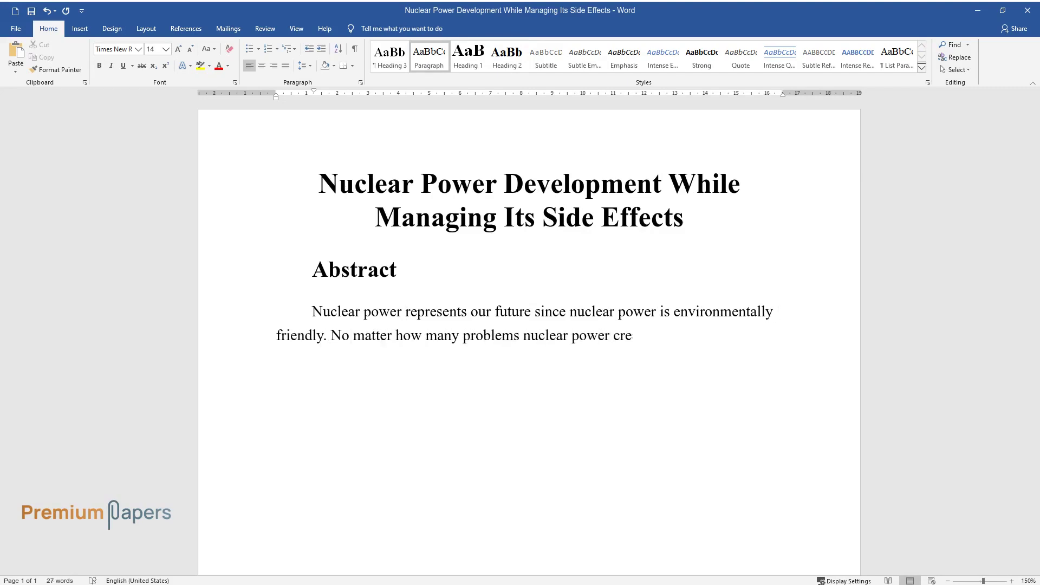
text(ates for the world, the fact remai)
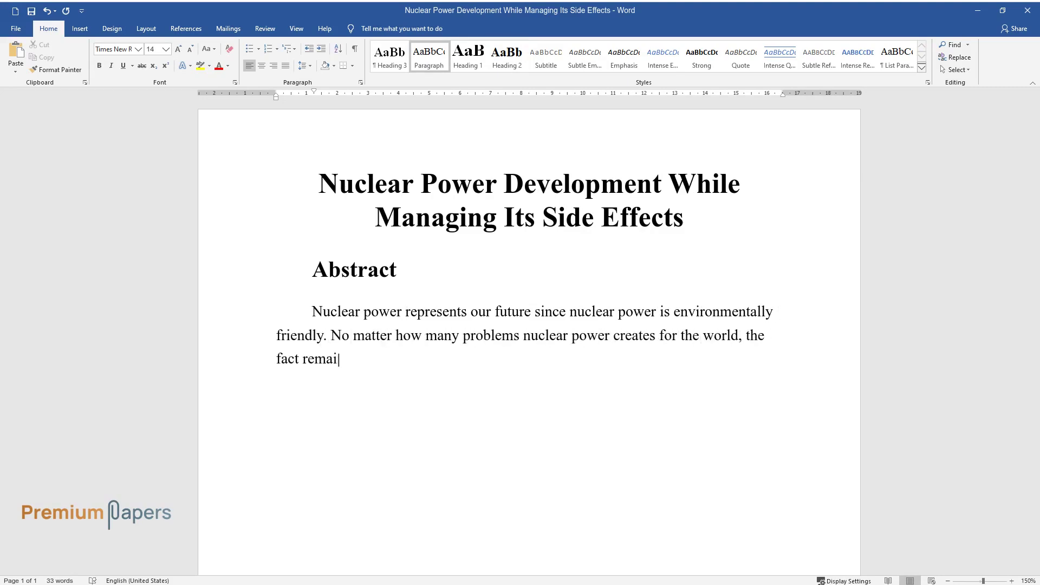
text(ns that it is the ultimate source )
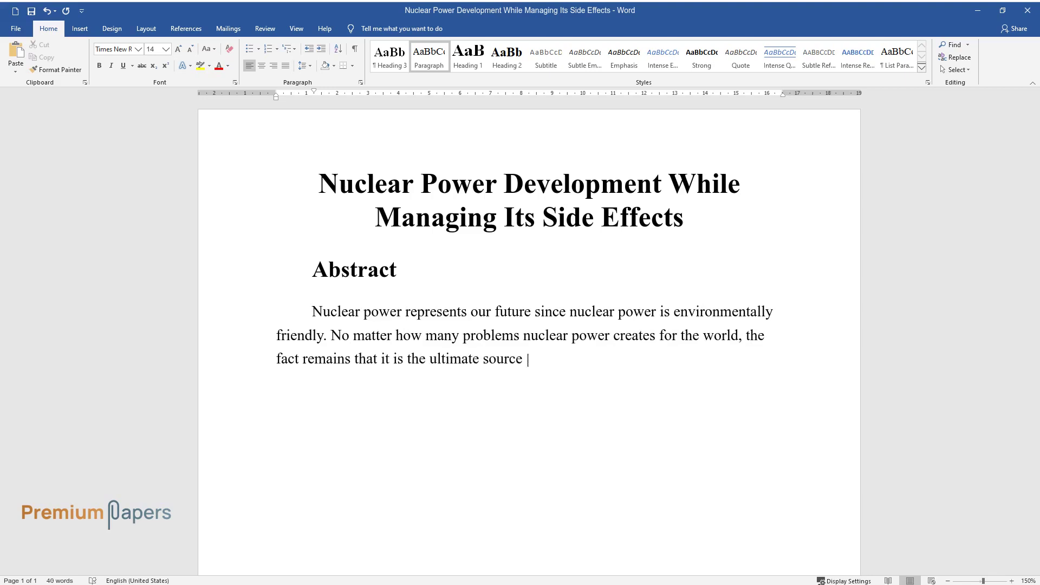
text(of power and is our future. Fossil)
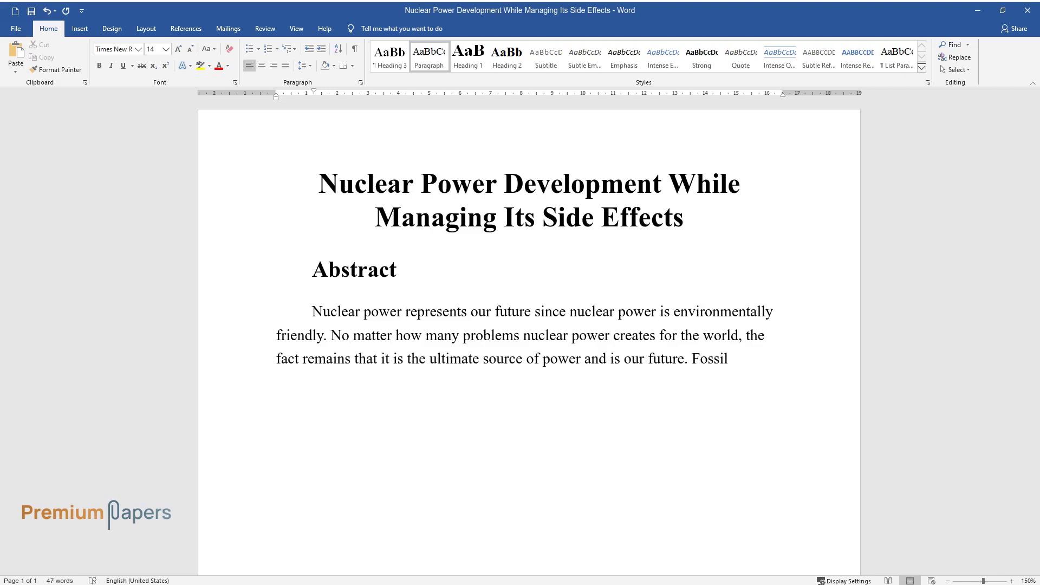
text( fuels such as coal and oil, which a)
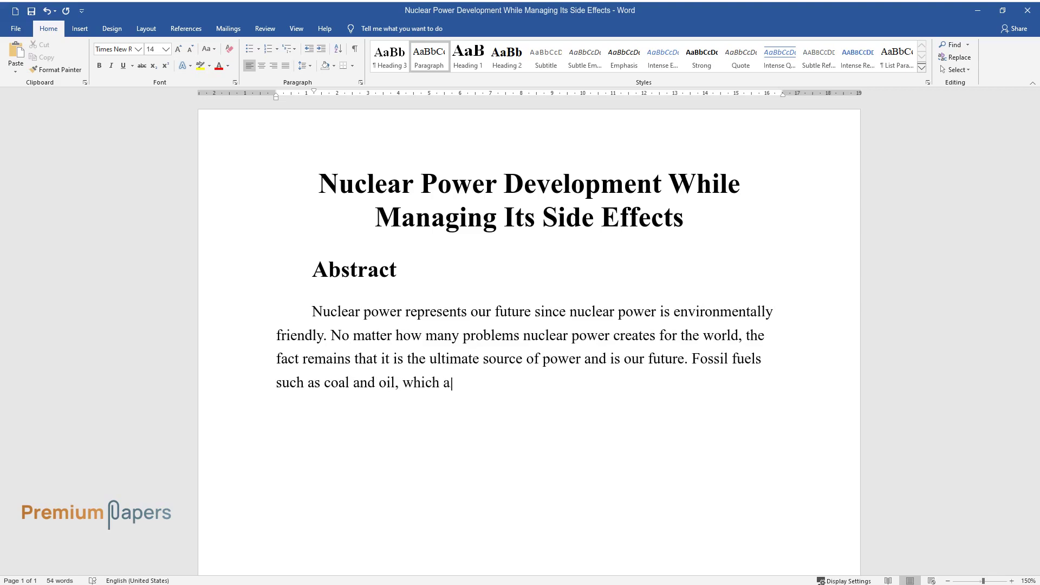
text(re currently used for generating p)
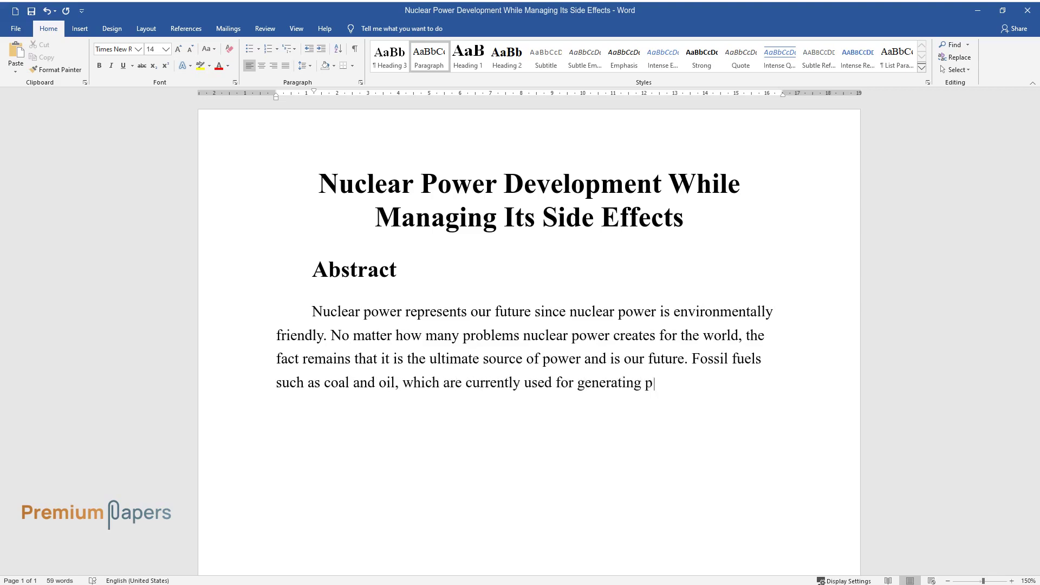
text(ower, cause immense air pollution. The purp)
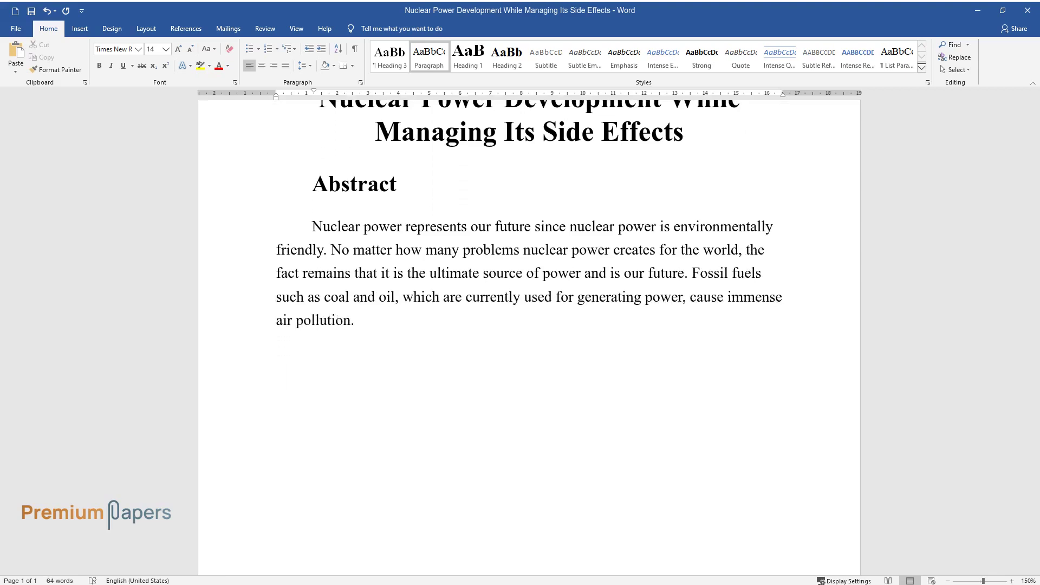
text(ose of this essay is to un)
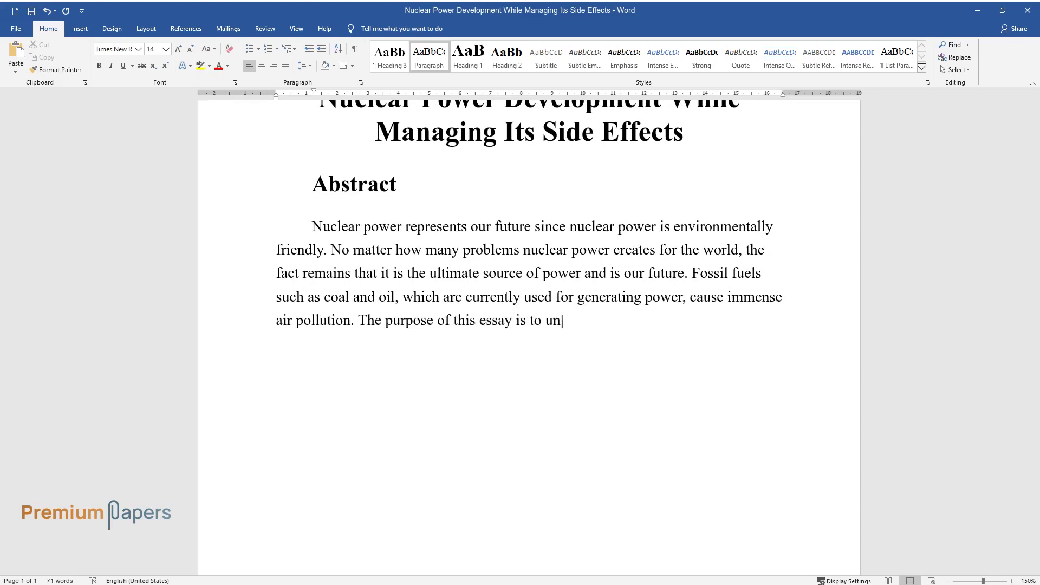
text(derline the importance of developin)
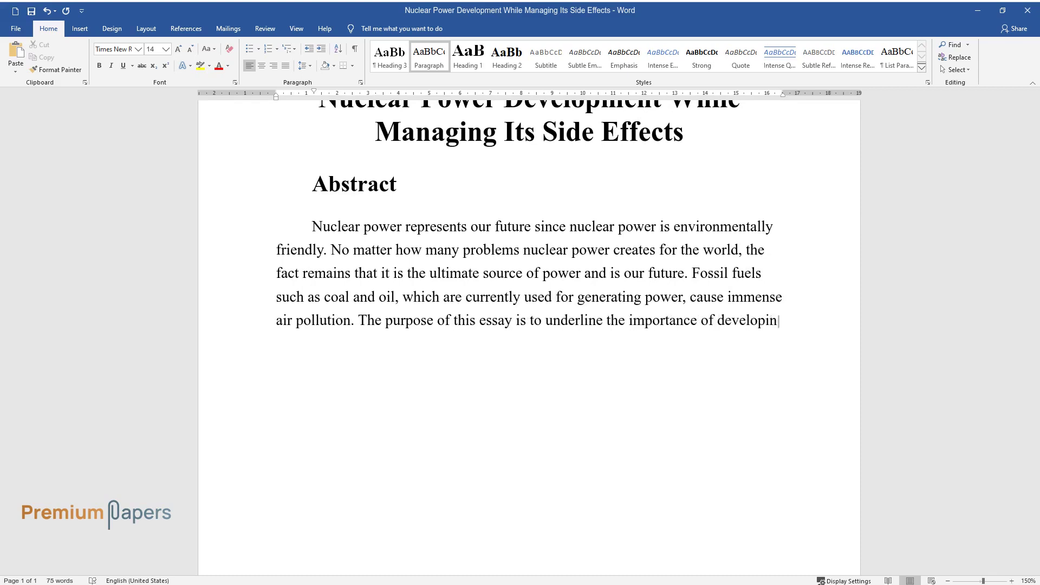
text(g nuclear power while managing its)
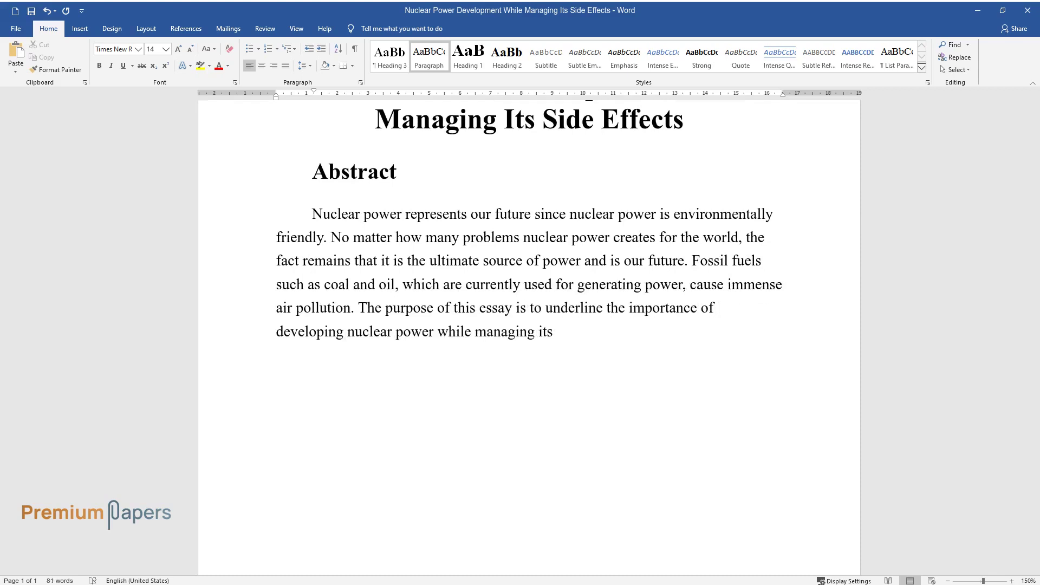
text( side effects and keeping the envir)
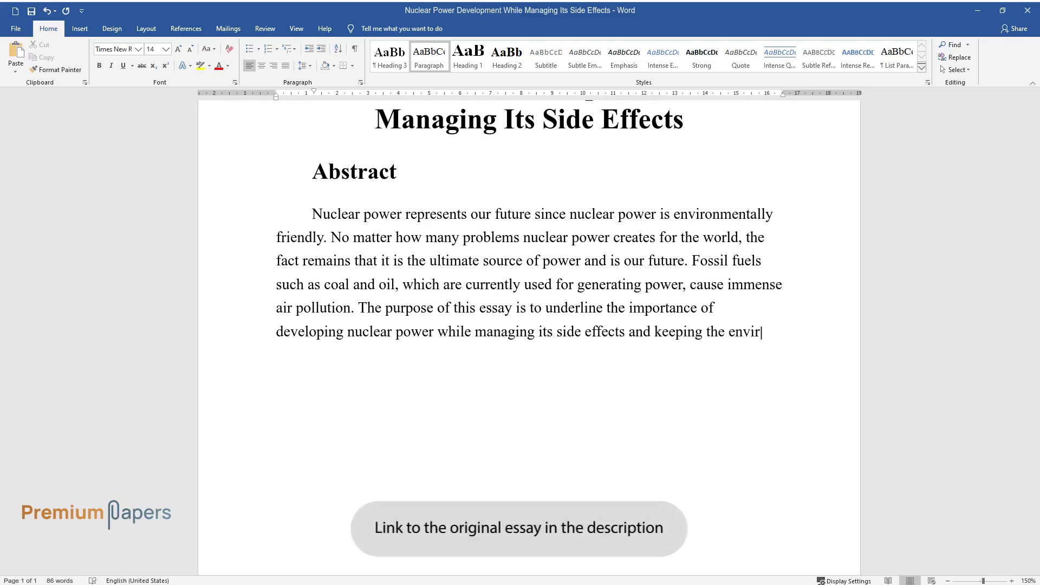
text(onment safe. Moreover, the safety )
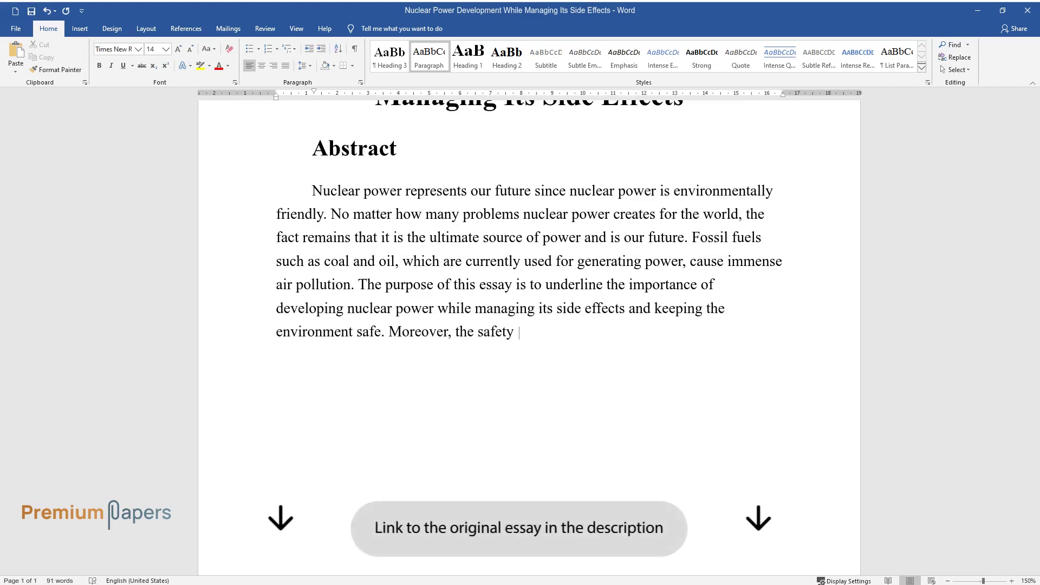
text(of using nuclear energy for generat)
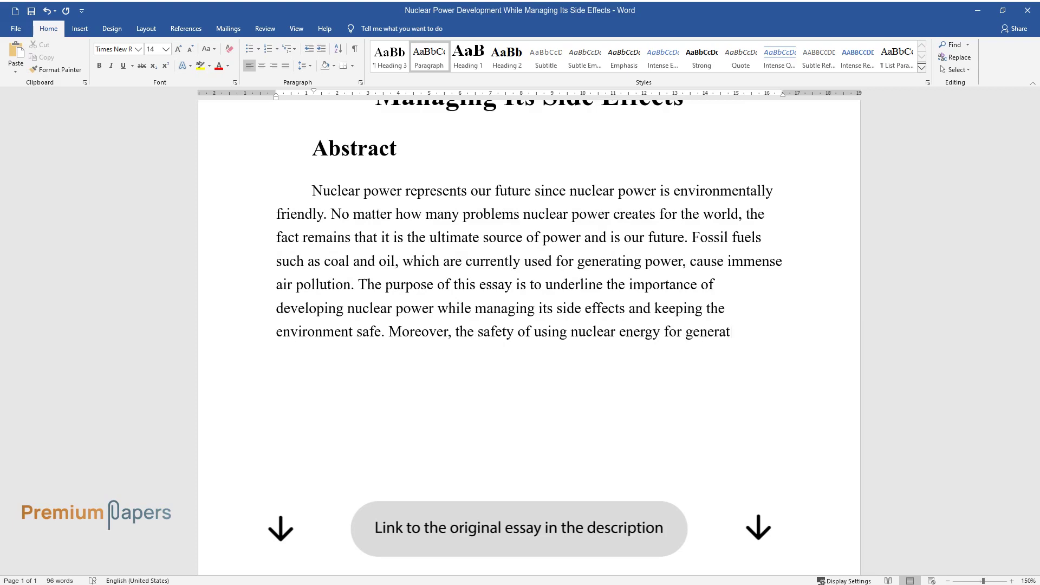
text(ing energy and the future of nucle)
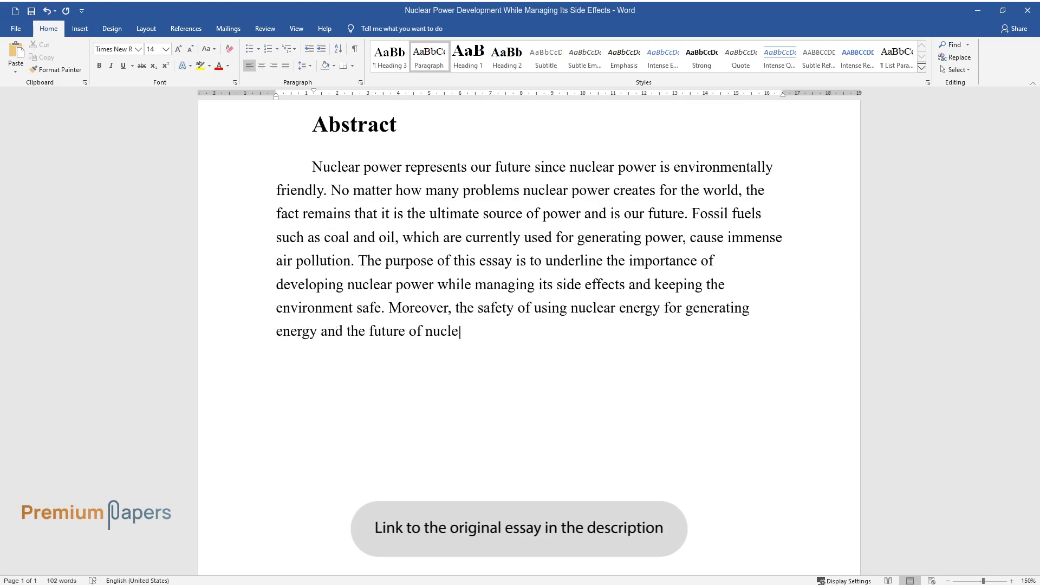
text(ar energy are discussed in the essay as well.)
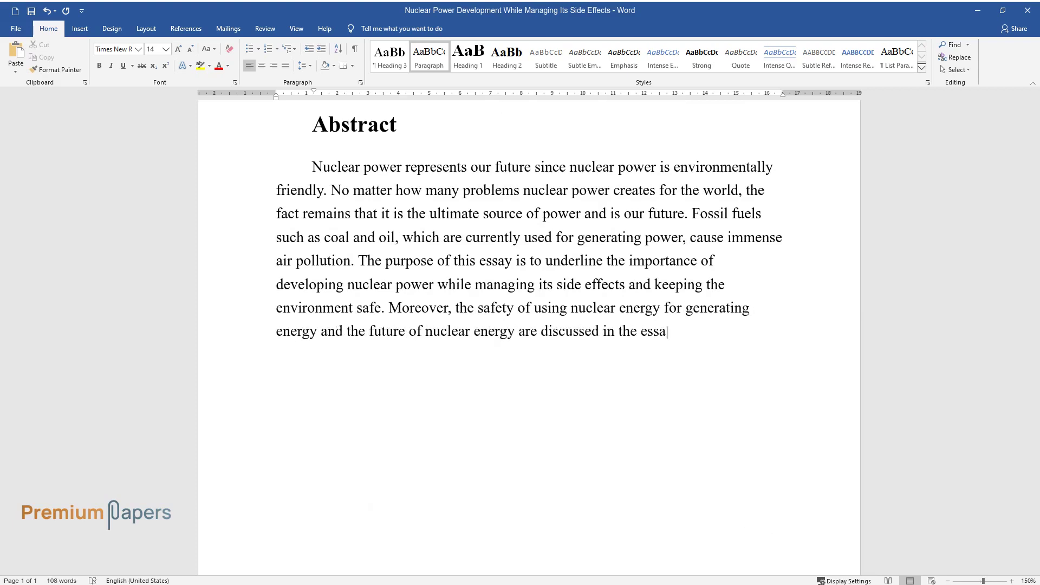
key(Return)
Add the 'Introduction' heading and its paragraph on 210 plants, 442 reactor blocks and Japan's mishap.
text(Introduction)
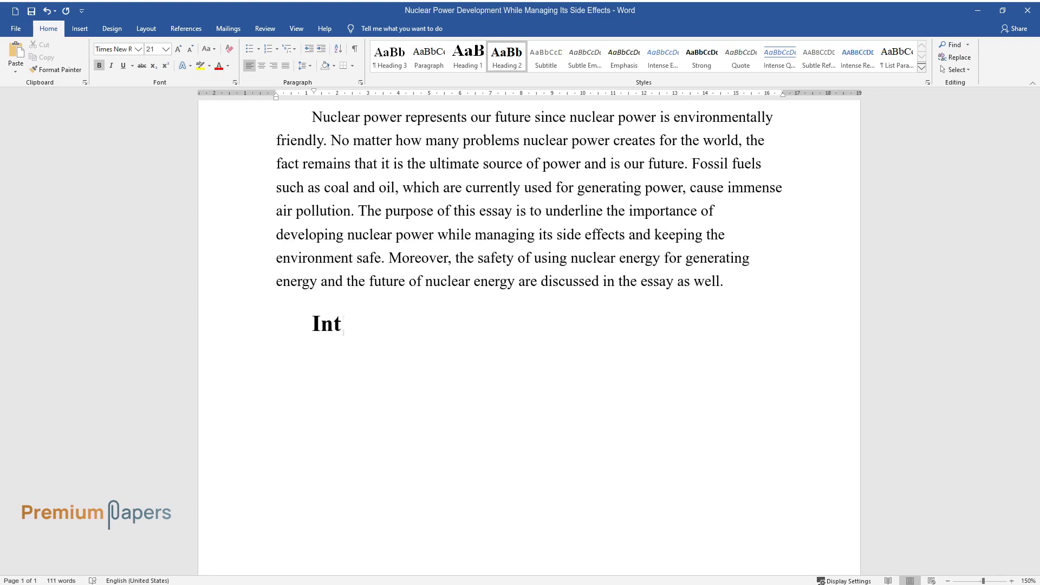
key(Return)
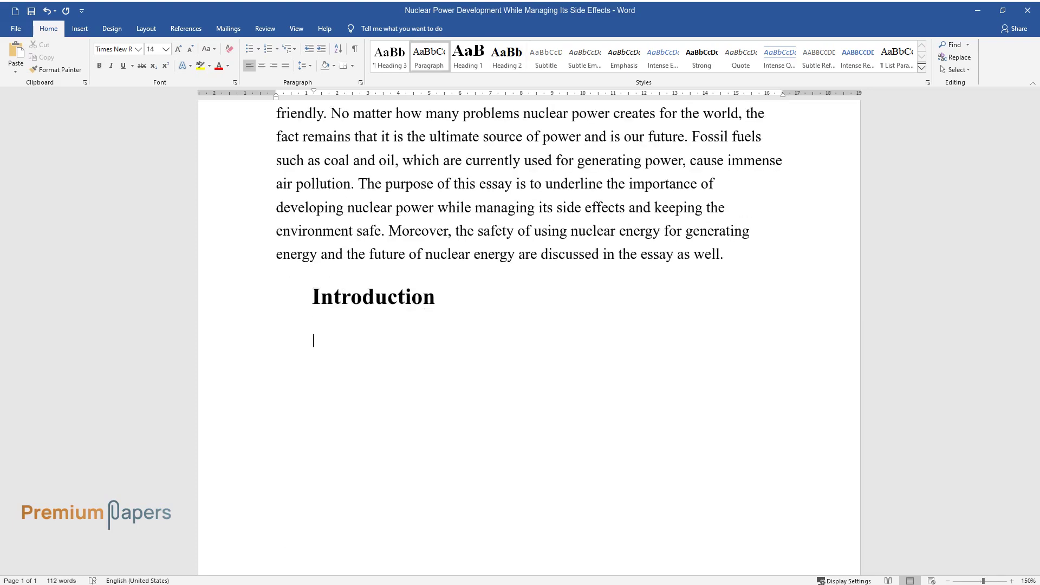
text(Nuclear power represent)
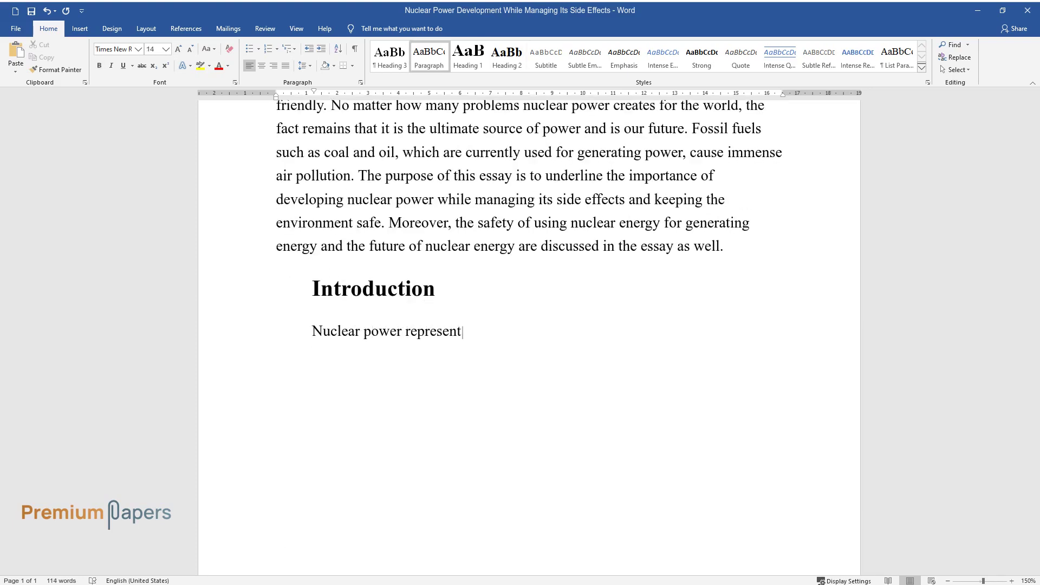
text(s our future since nuclear powe)
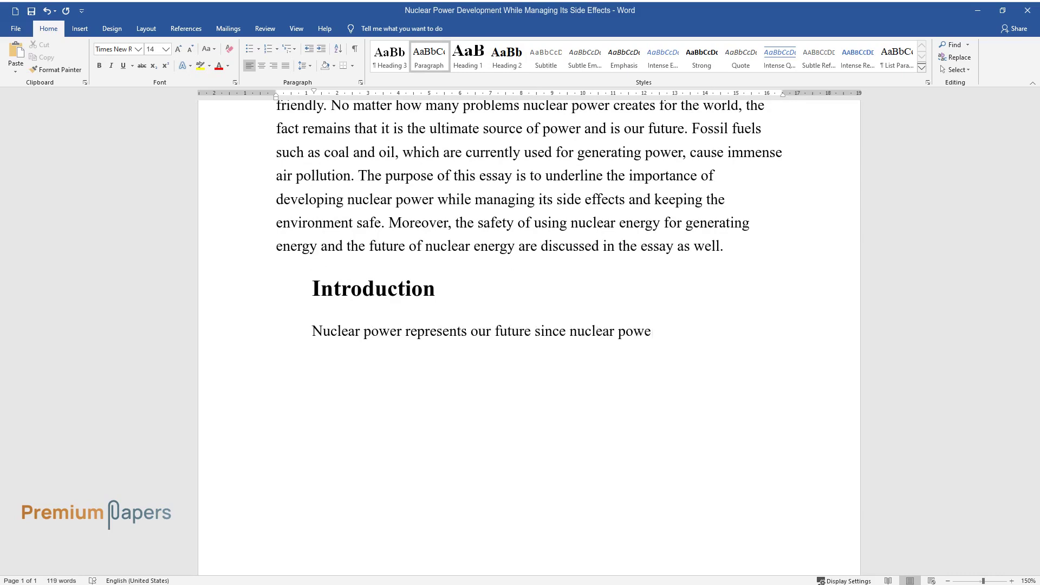
text(r is environmentally friendly. Major p)
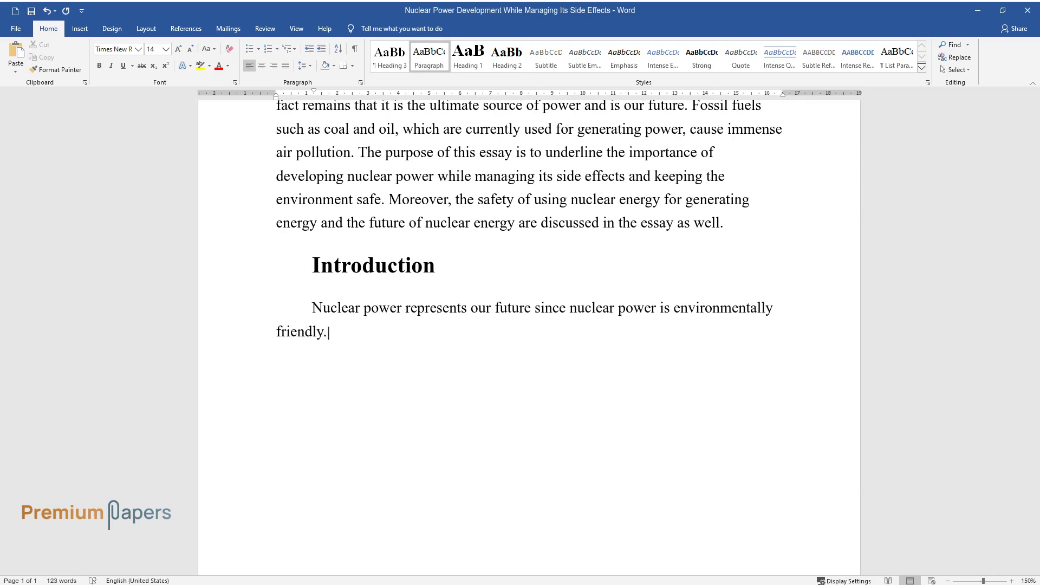
text(ower plants consist of)
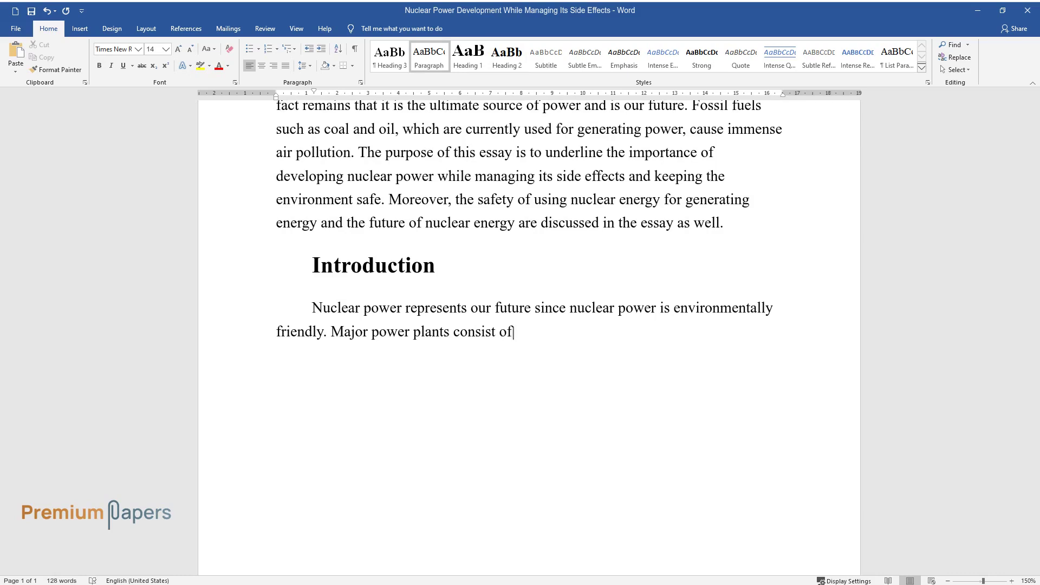
text( several blocks, each generating)
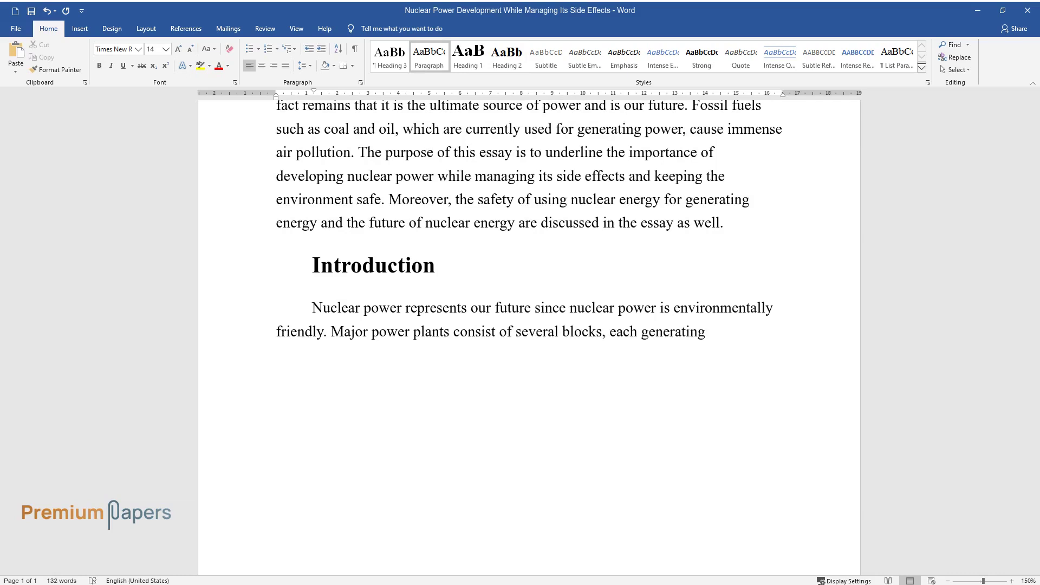
text( its independent electric power)
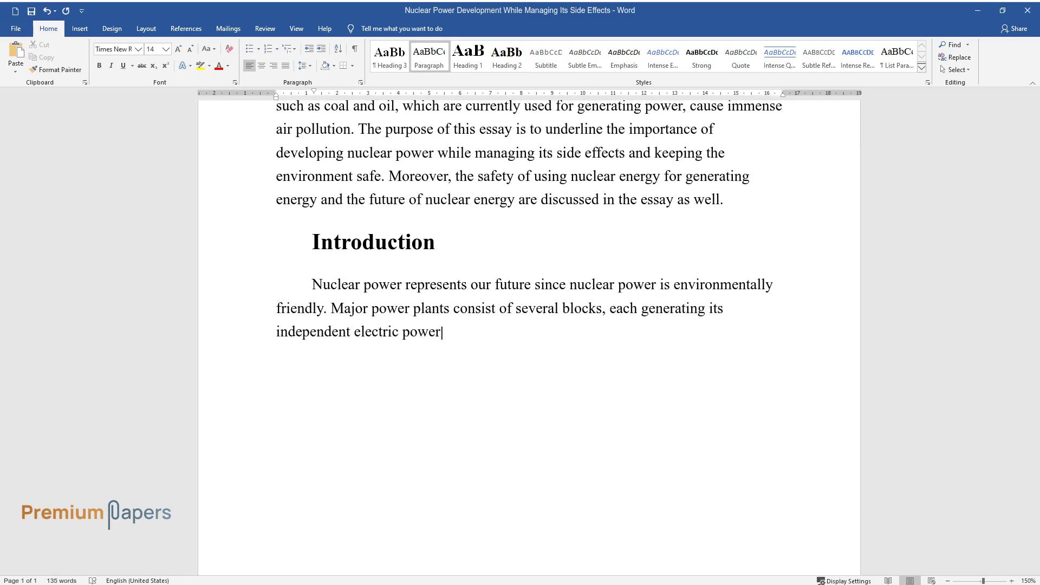
text(. The world currently has 210 )
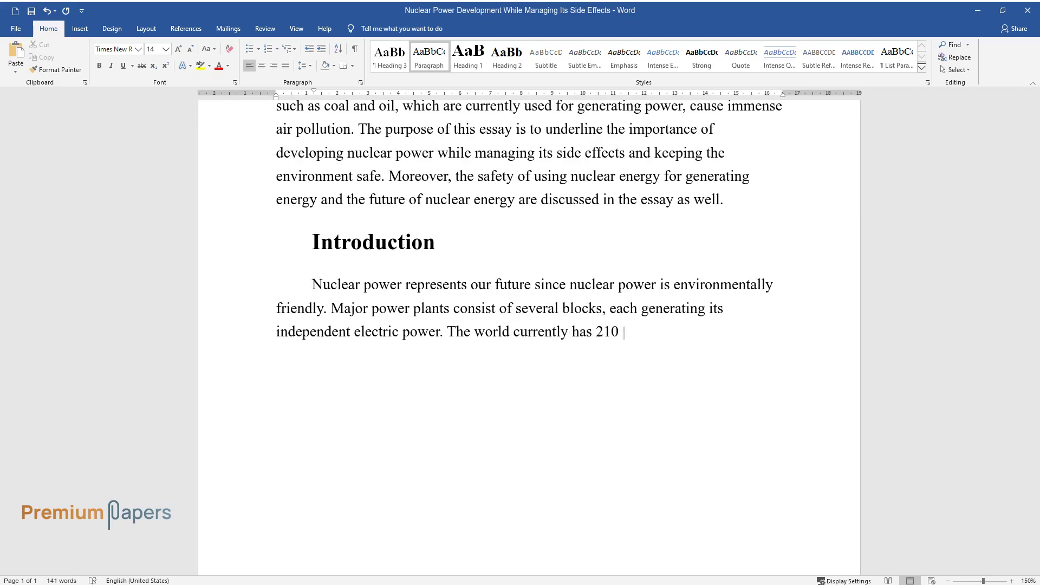
text(nuclear power plants with 442 r)
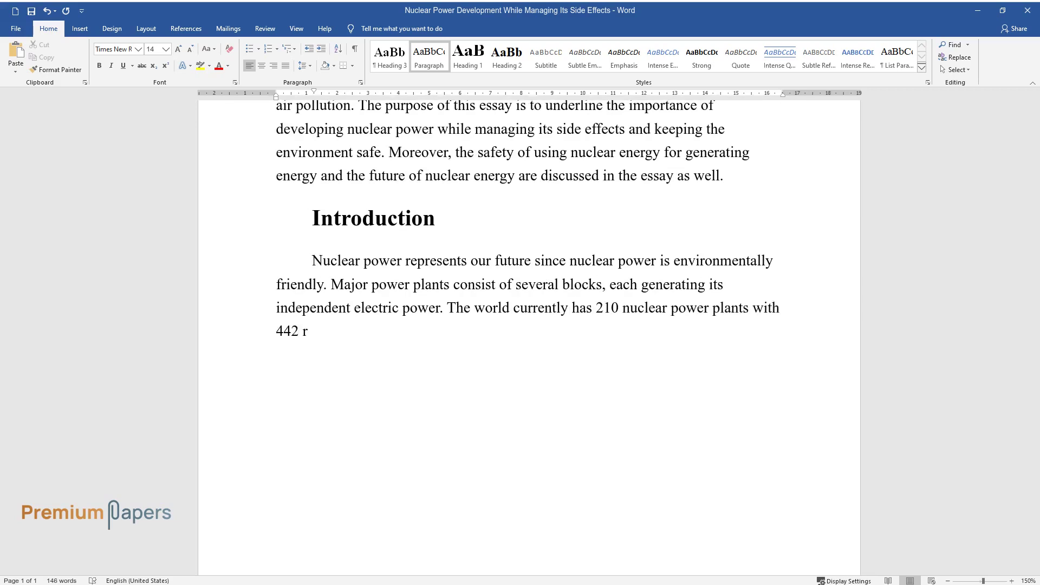
text(eactor blocks, and this covers )
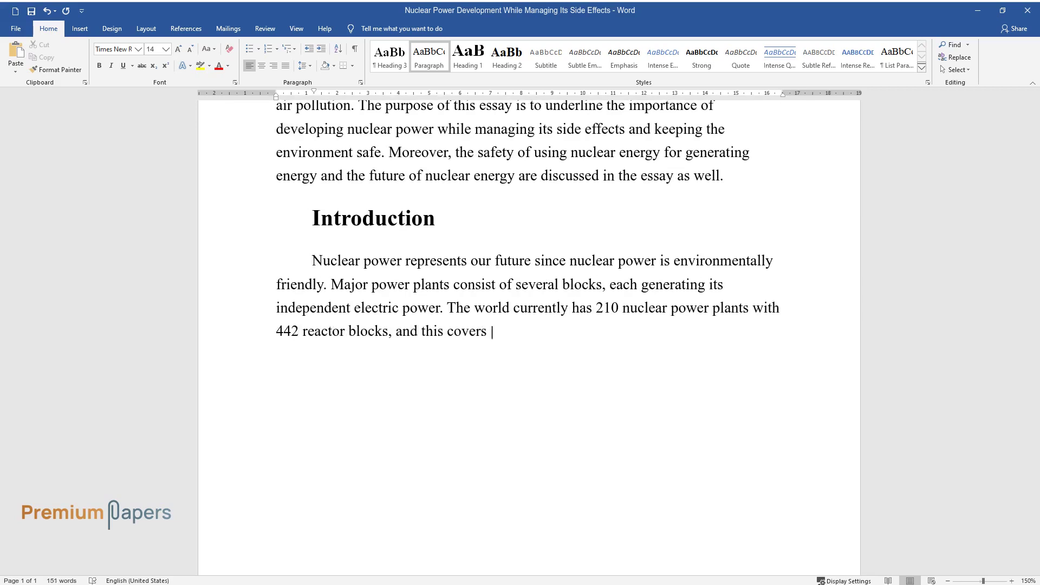
text(about 13% of the global electri)
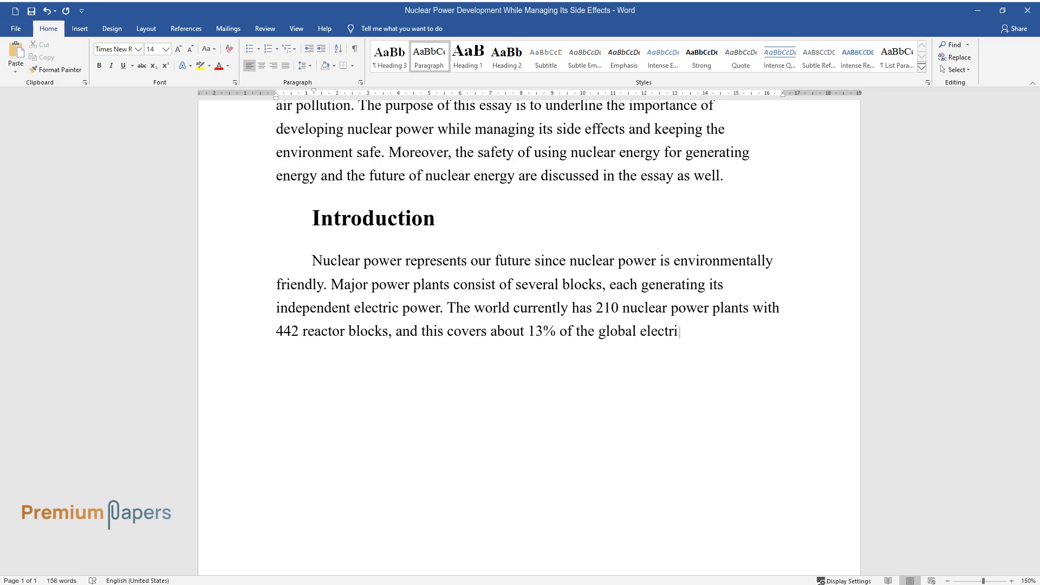
text(city demand. Recently, after th)
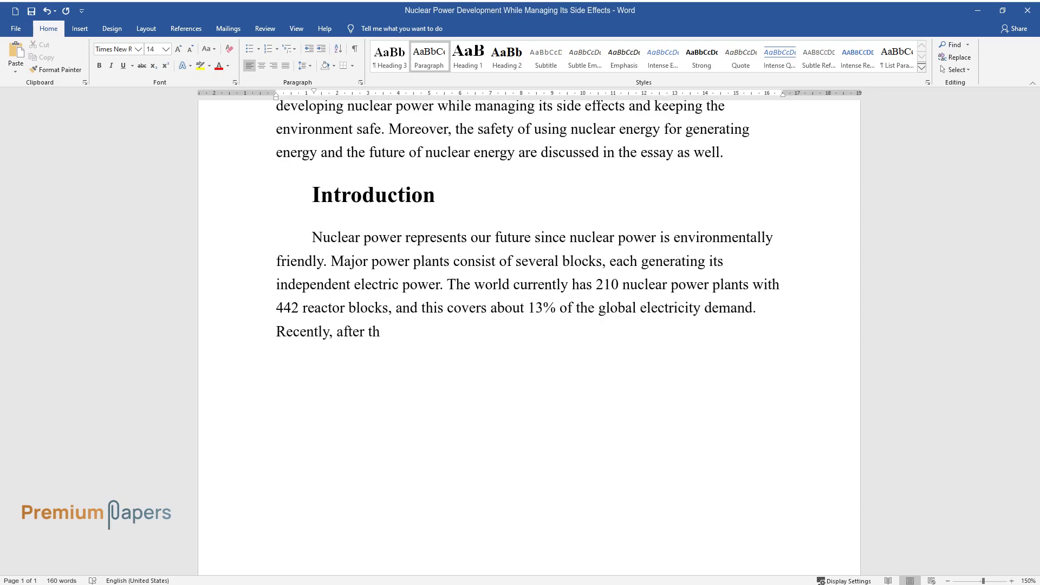
text(e tsunami-related nuclear mish)
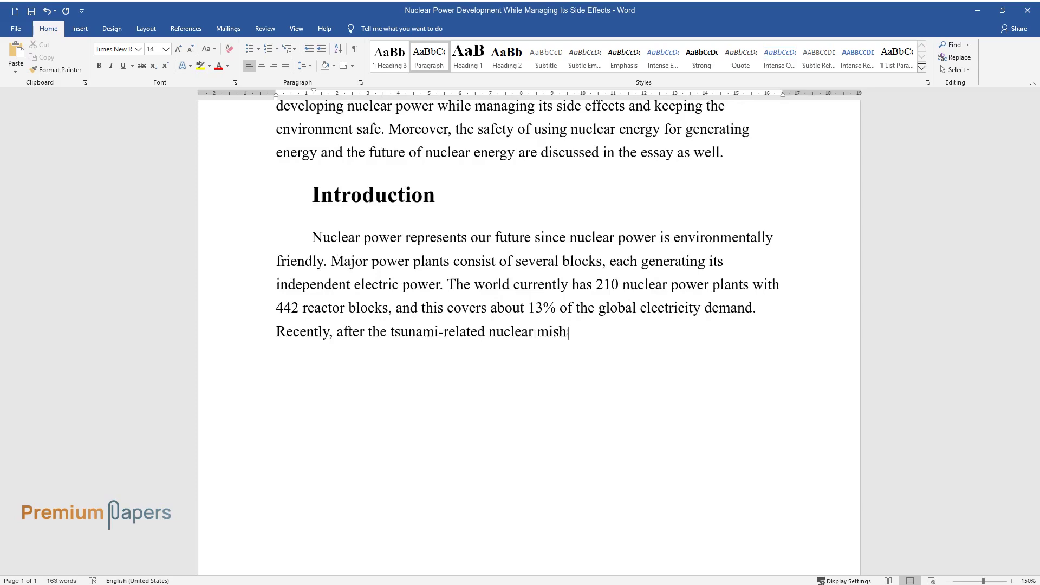
text(ap in Japan, a lot of questions)
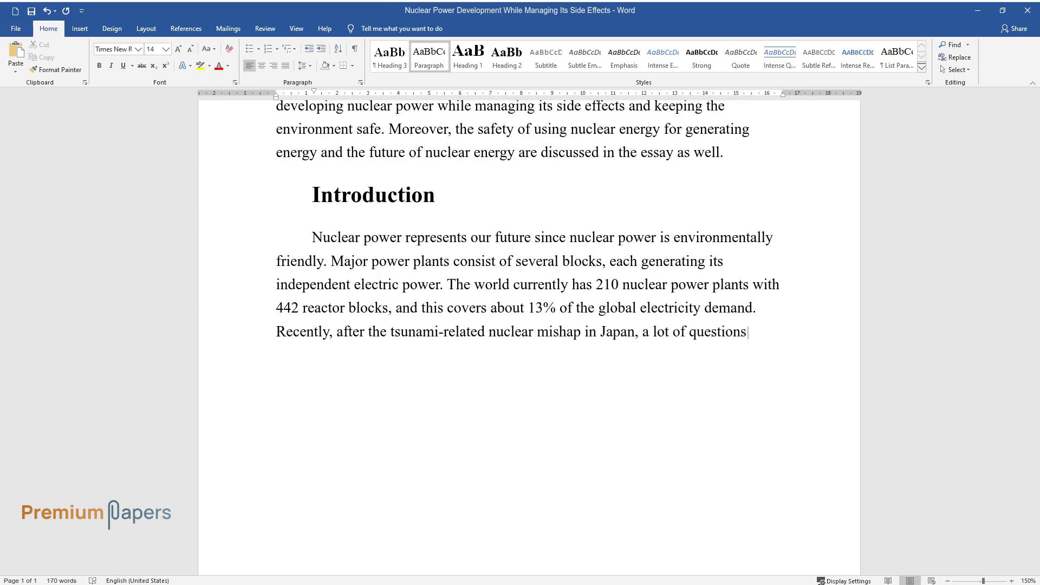
text( have been raised about the dev)
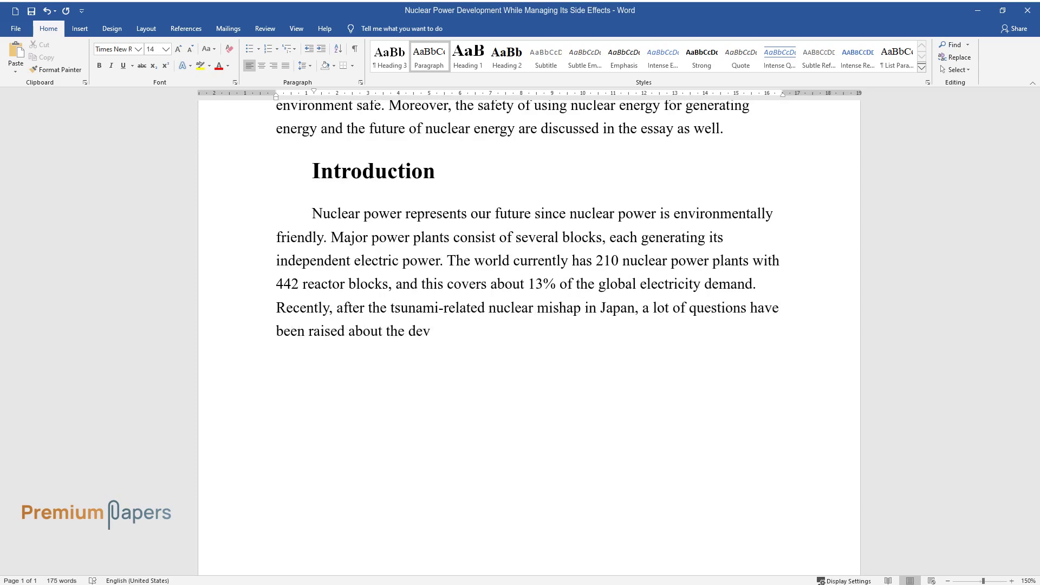
text(elopment of nuclear power and w)
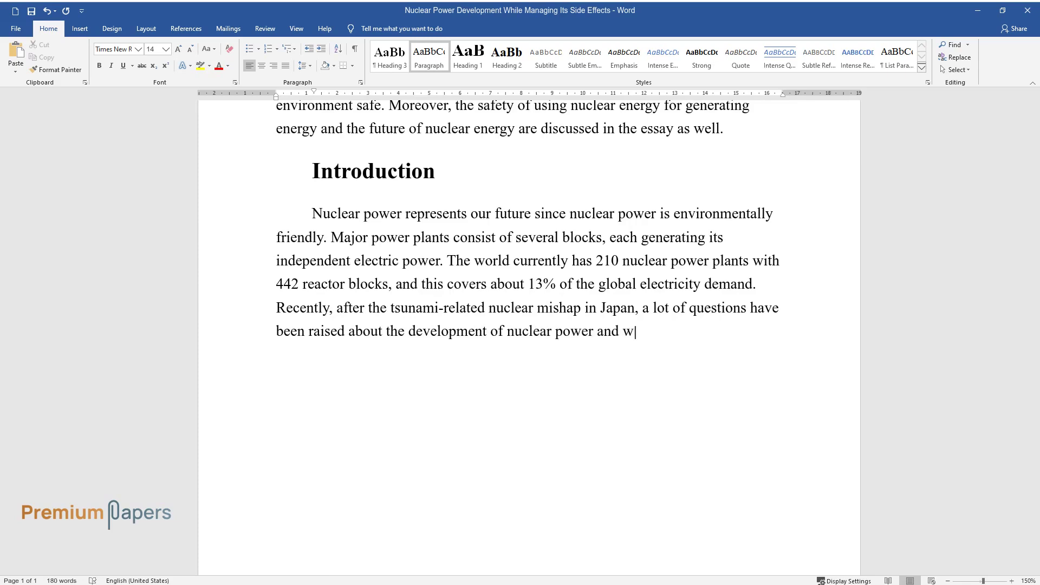
text(hether it is justified to take such great risks and ma)
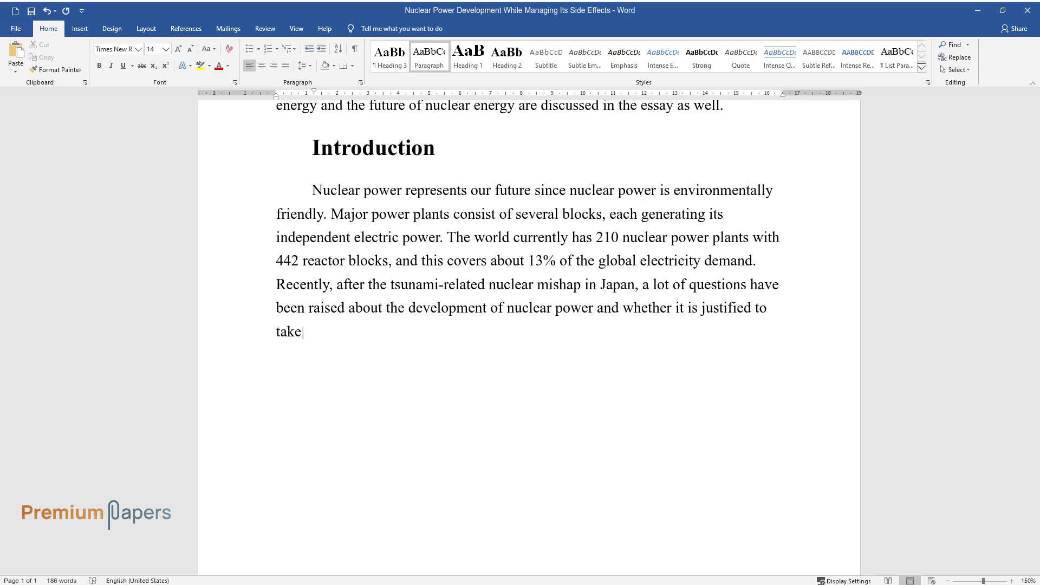
text(nage so)
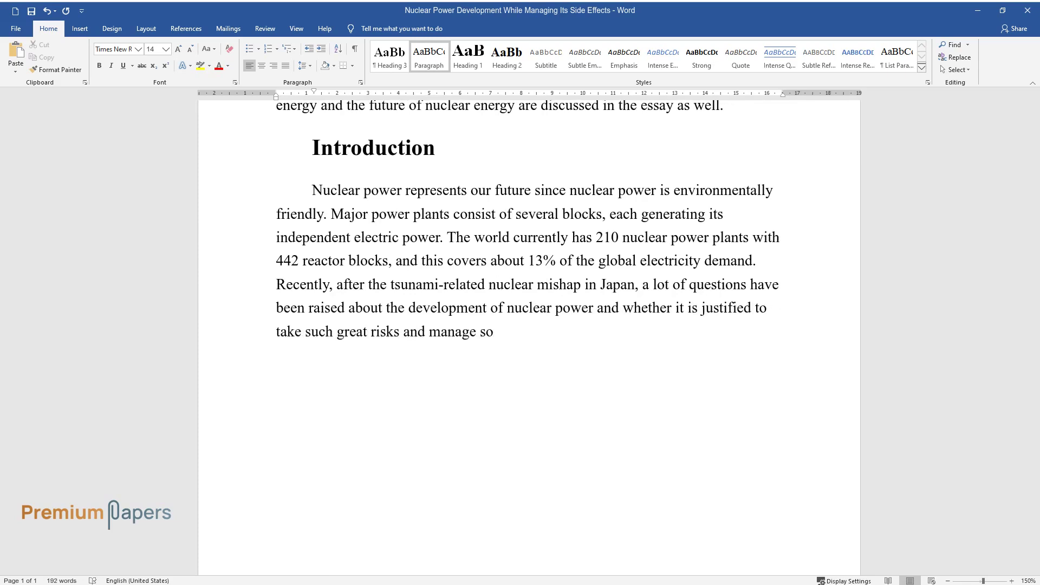
text( many environmental hazards to )
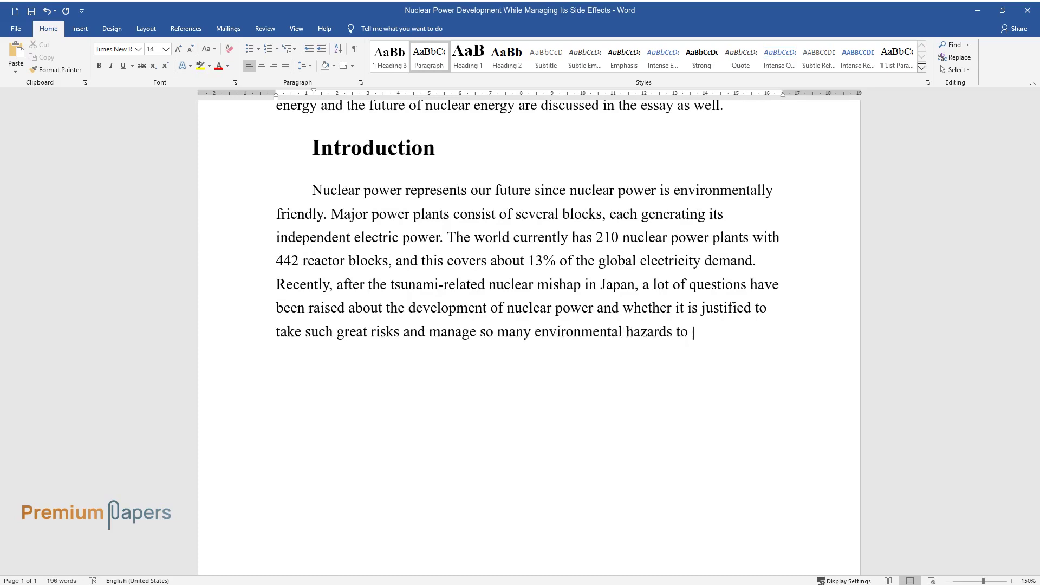
text(create Nuclear power or)
text( not. A )
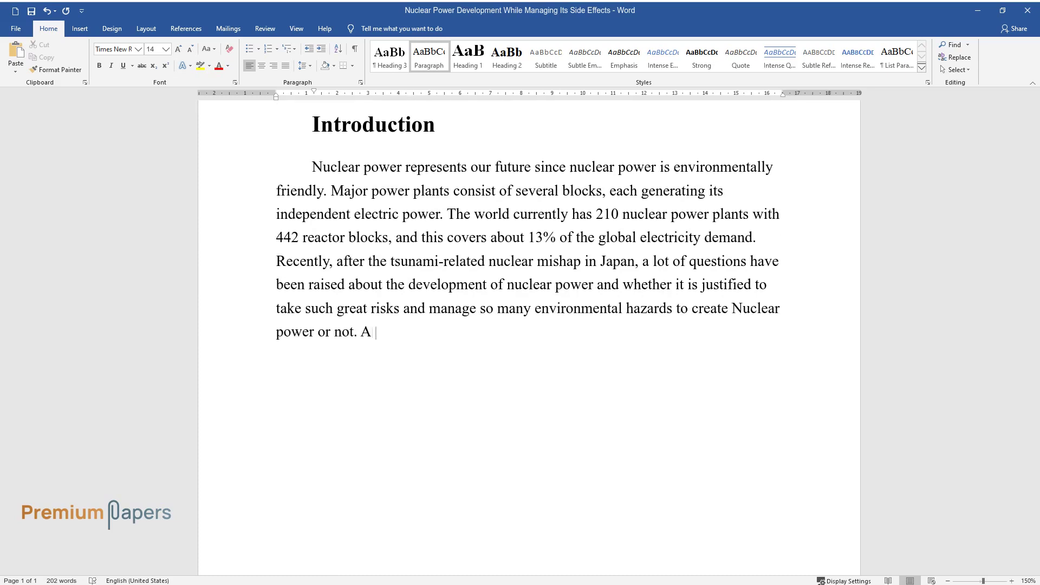
text(nuclear power plant (NPP) is a)
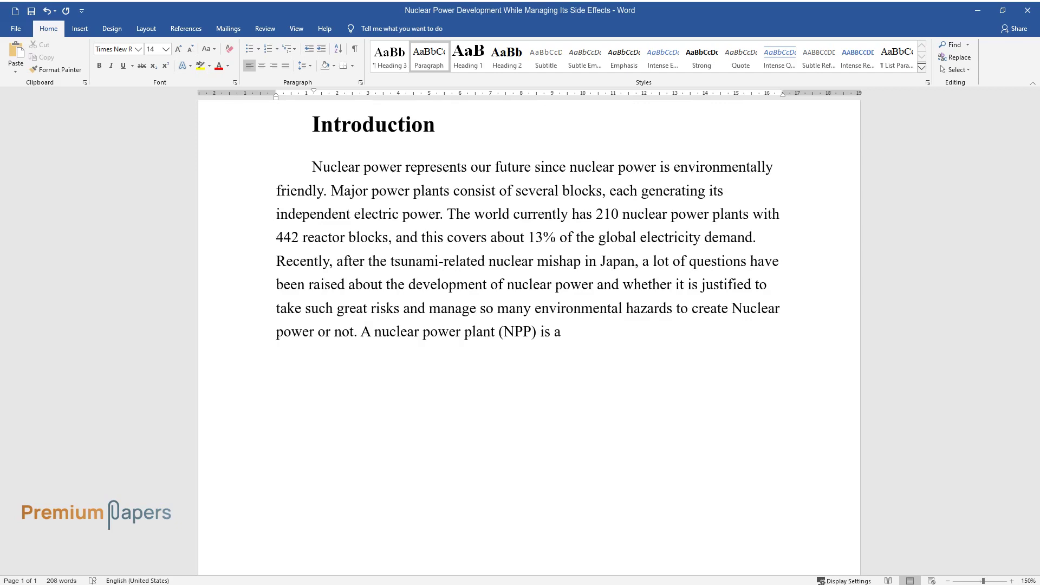
text( thermal power plant for genera)
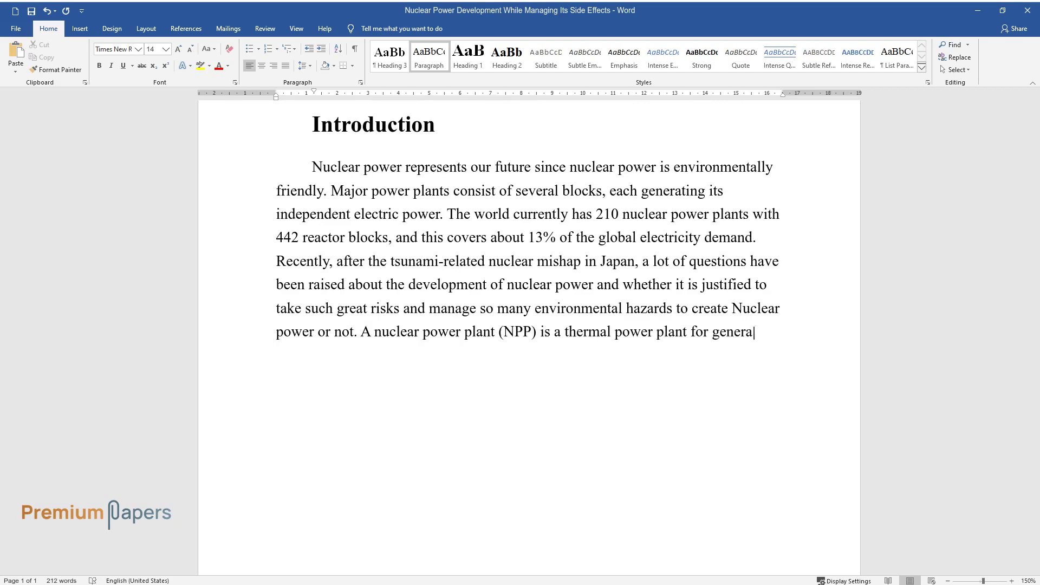
text(ting electric power from nuclea)
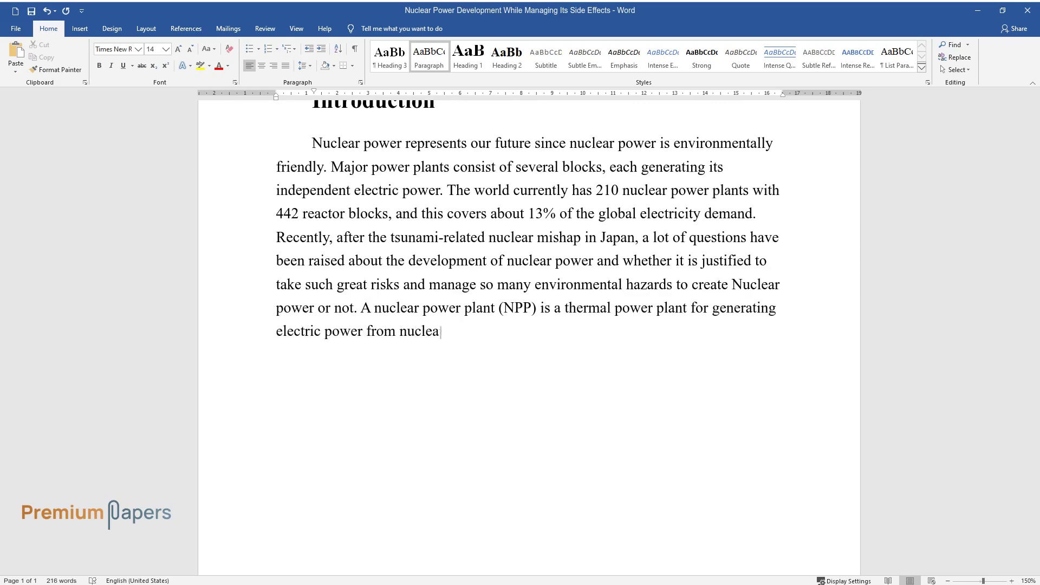
text(r energy by controlled nuclear fission.)
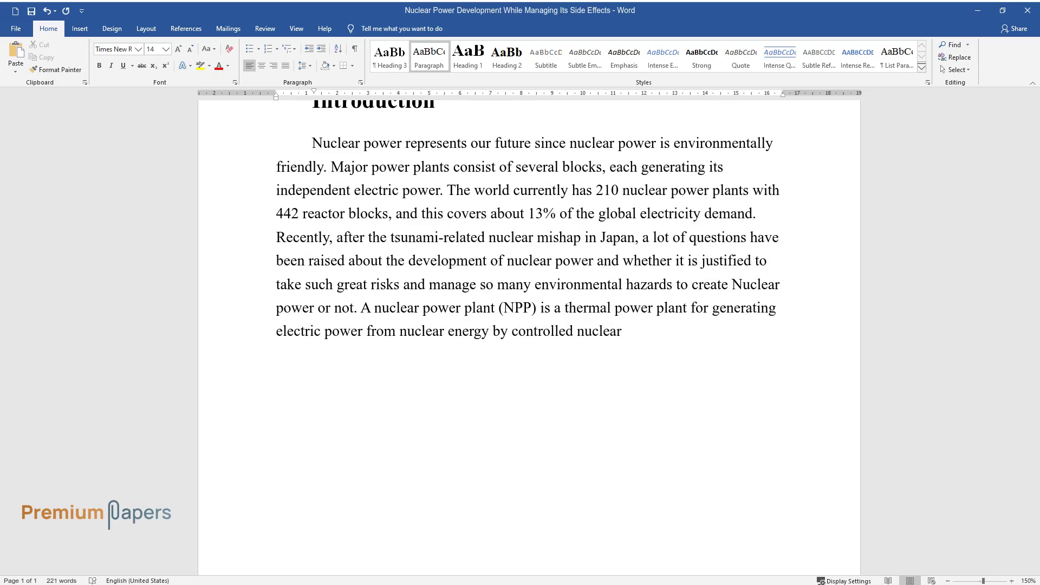
Write a second paragraph on heavy-nucleus fission and the 2011 Fukushima Daiichi accidents.
key(Return)
text(The)
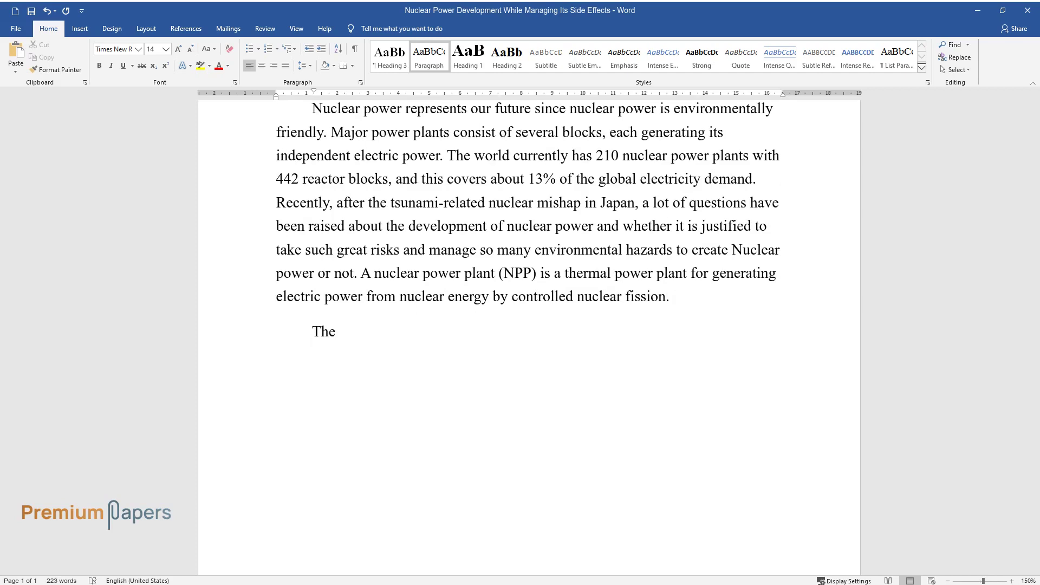
text( physical basis is the energy r)
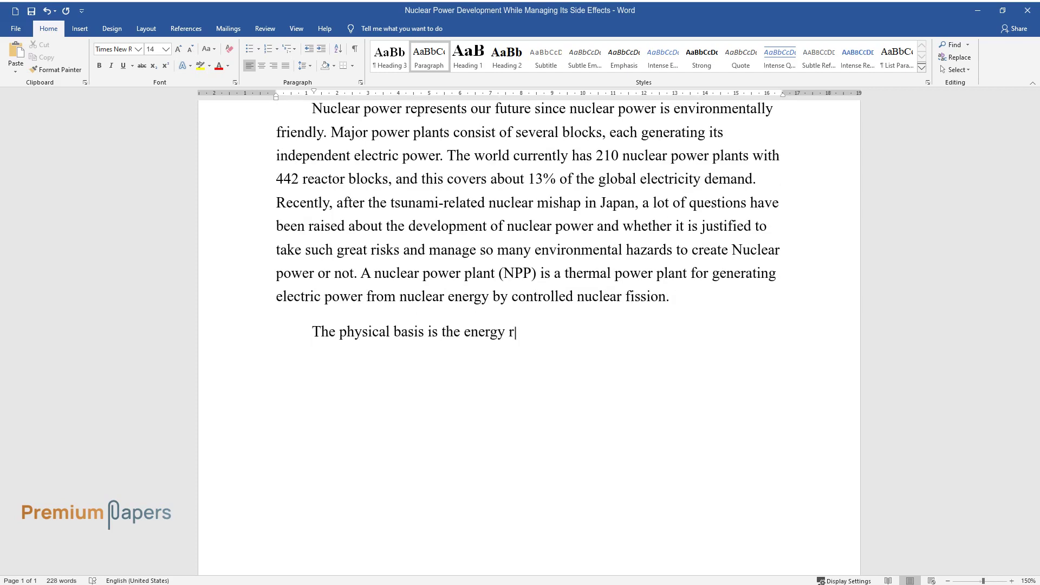
text(eleased in the fission of hea)
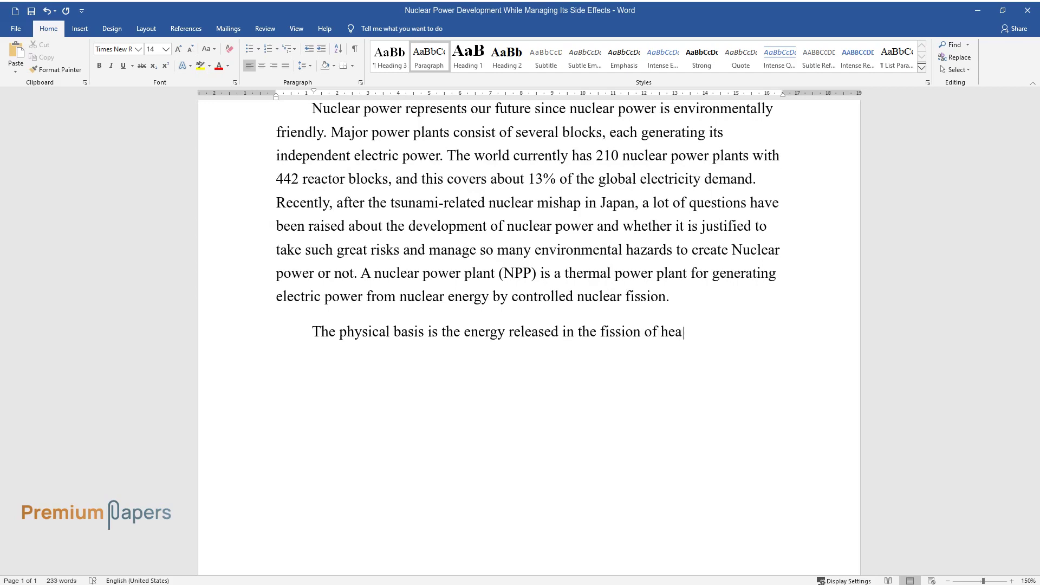
text(vy atomic nuclei. This energy)
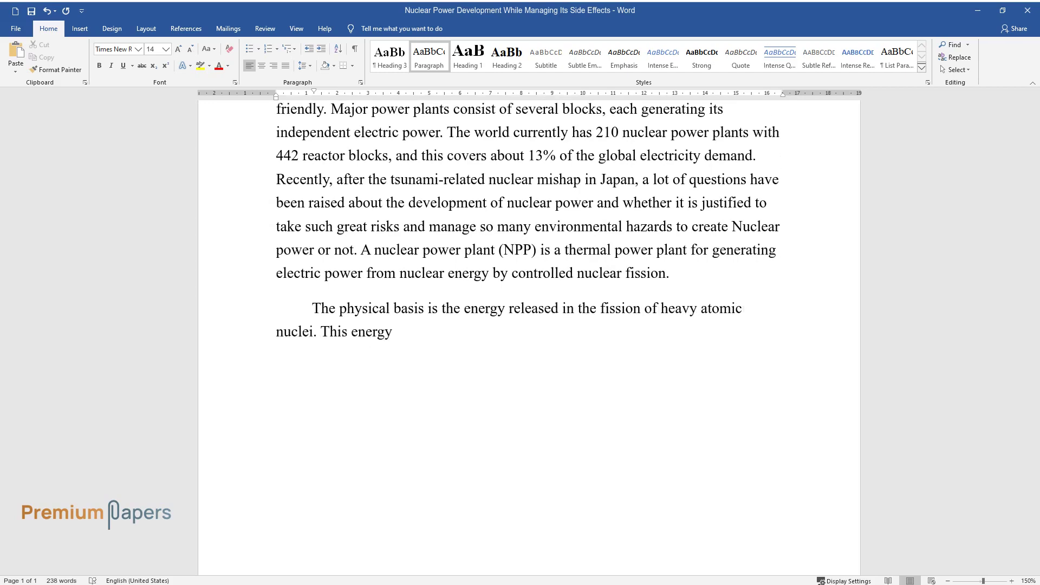
text( is used mainly as kinetic ene)
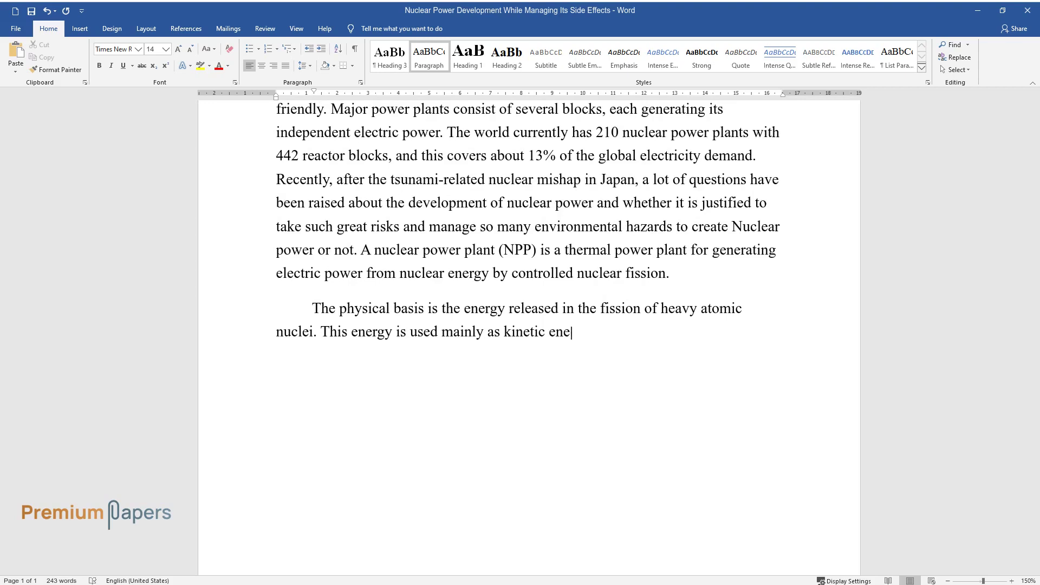
text(rgy of fission products. By d)
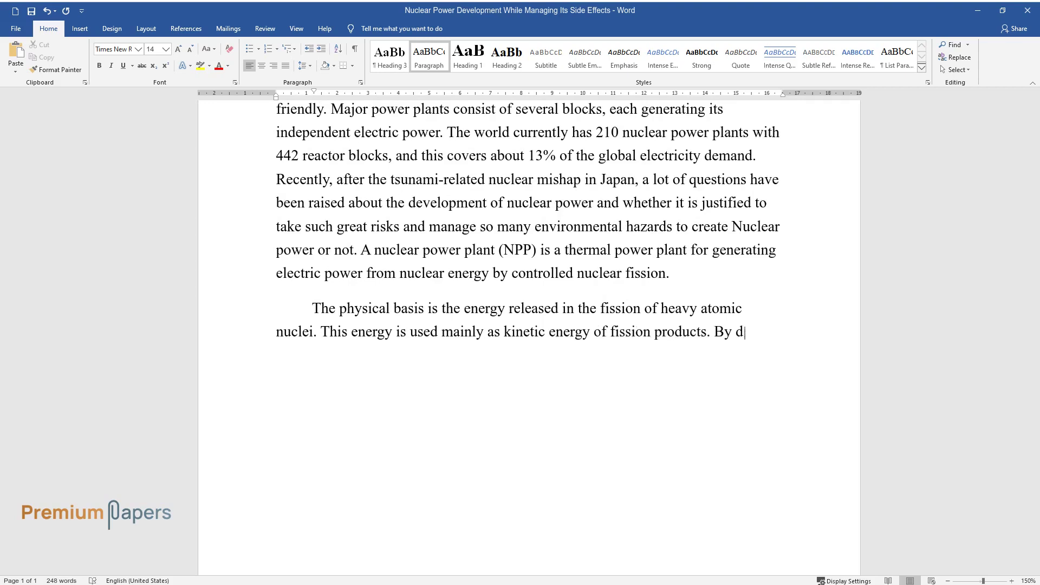
text(eceleration in the surrounding)
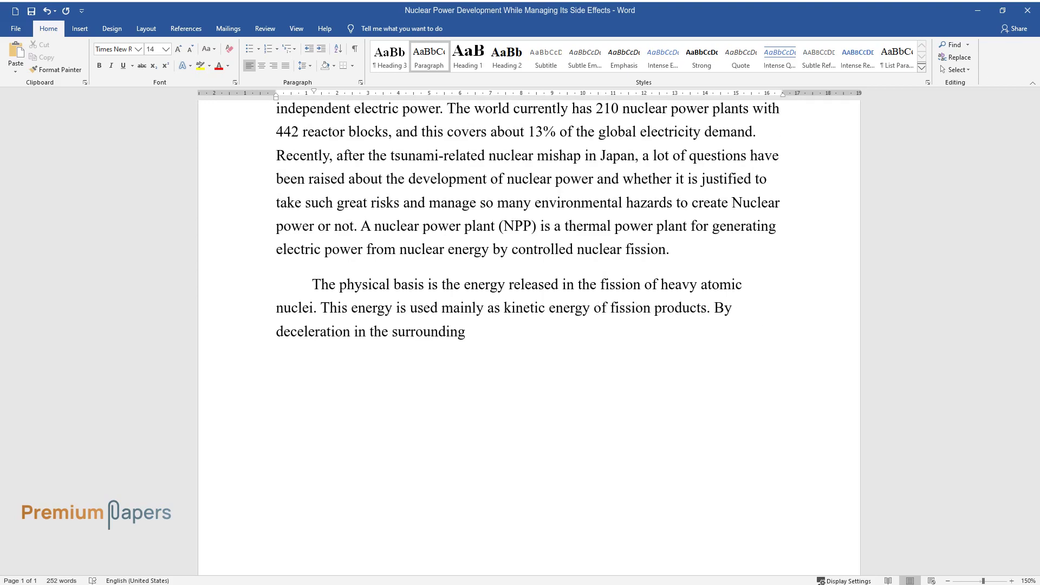
text( material heat is created, an)
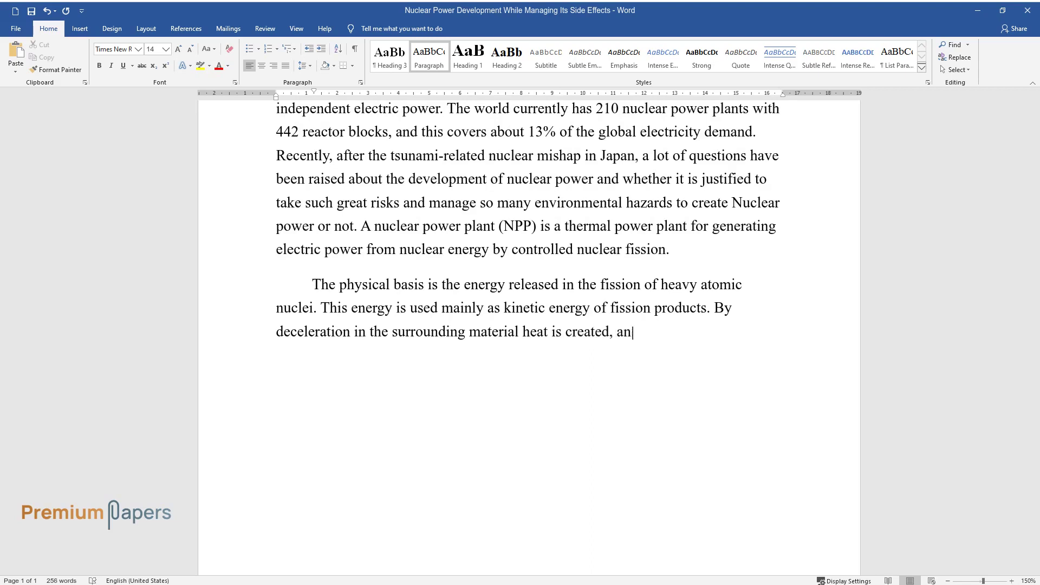
text(d steam is generated. The nuclear power plant Fukush)
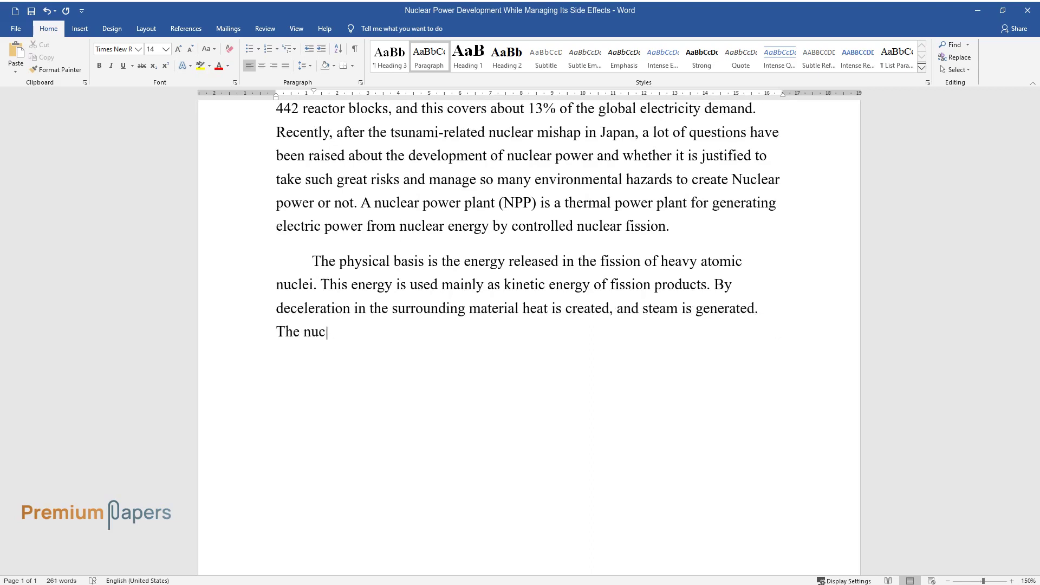
text(ima Dai)
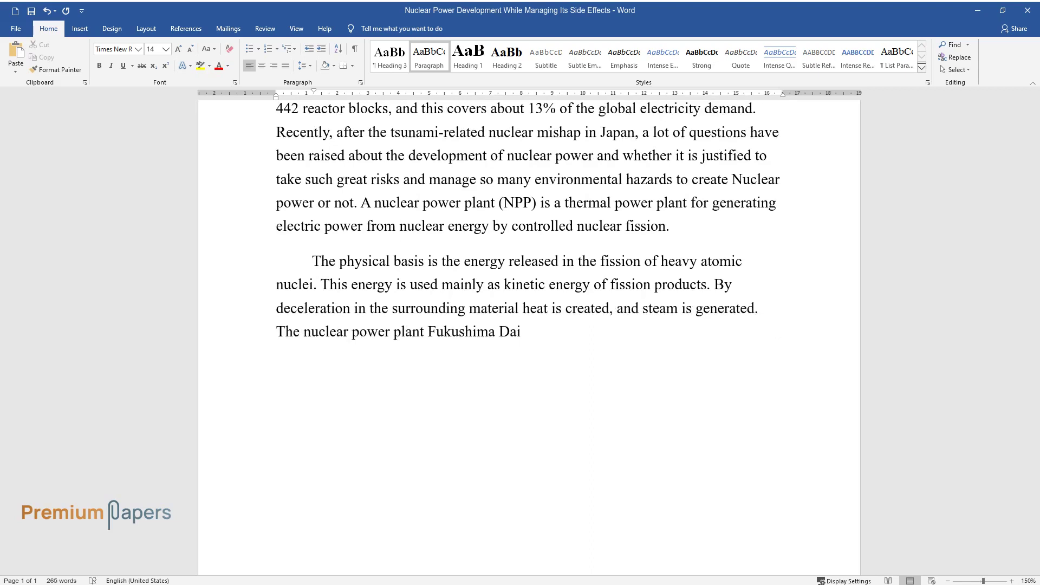
text(ichi was a particularly power)
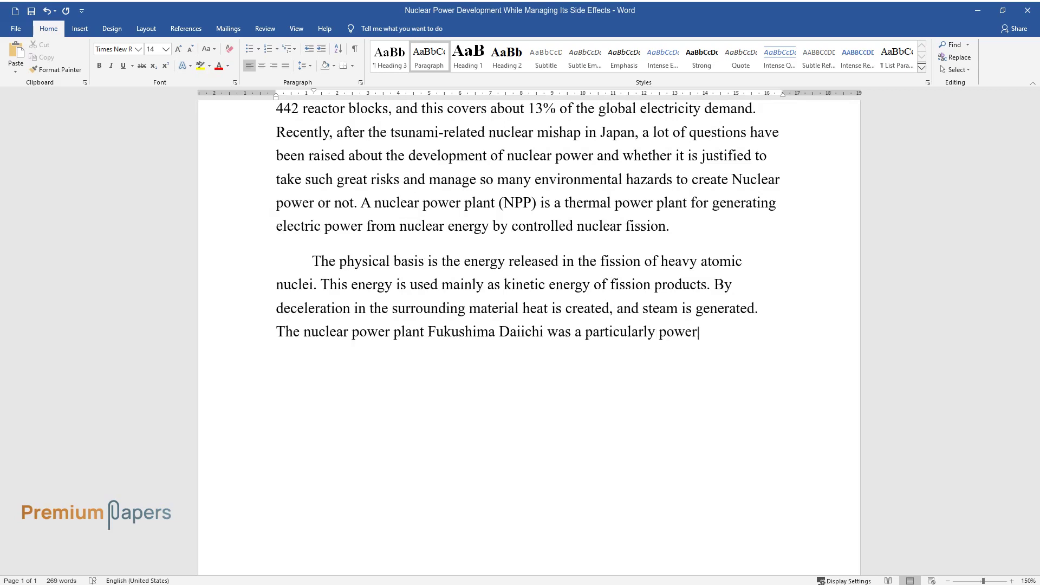
text(ful nuclear power plant in Jap)
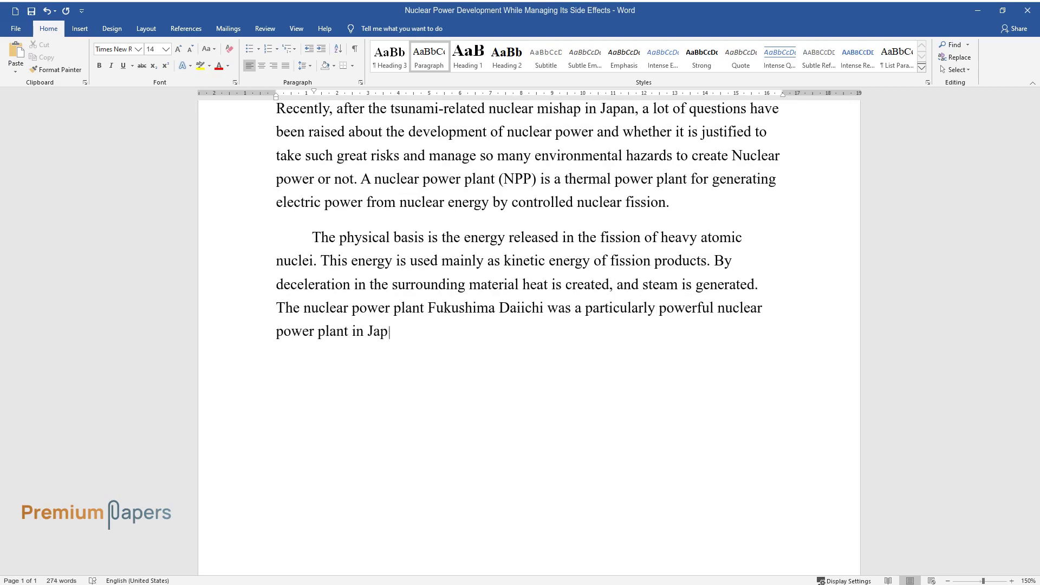
text(an. It was started in 1971 a)
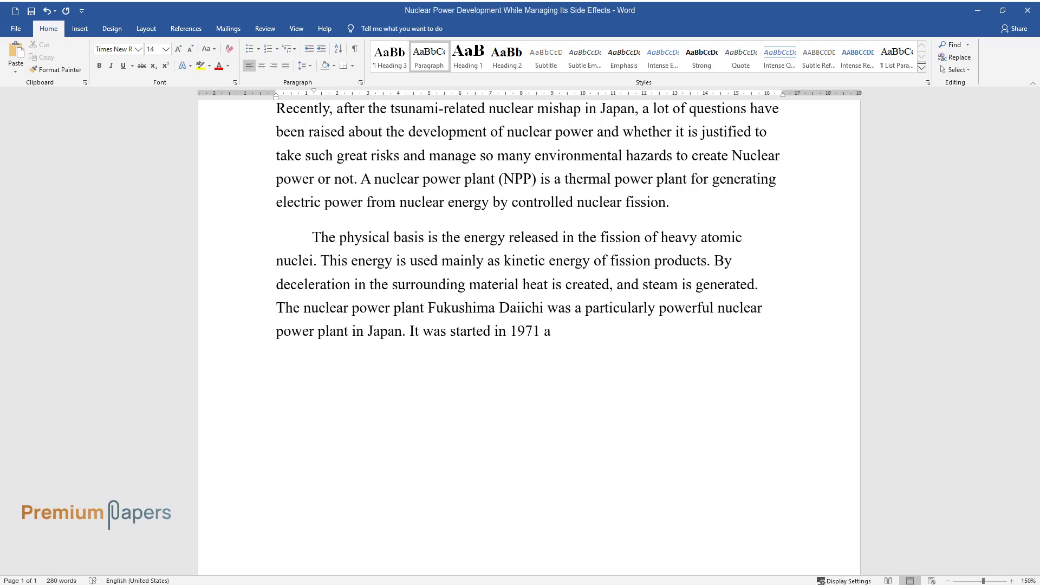
text(nd ran till 11 March 2011, whe)
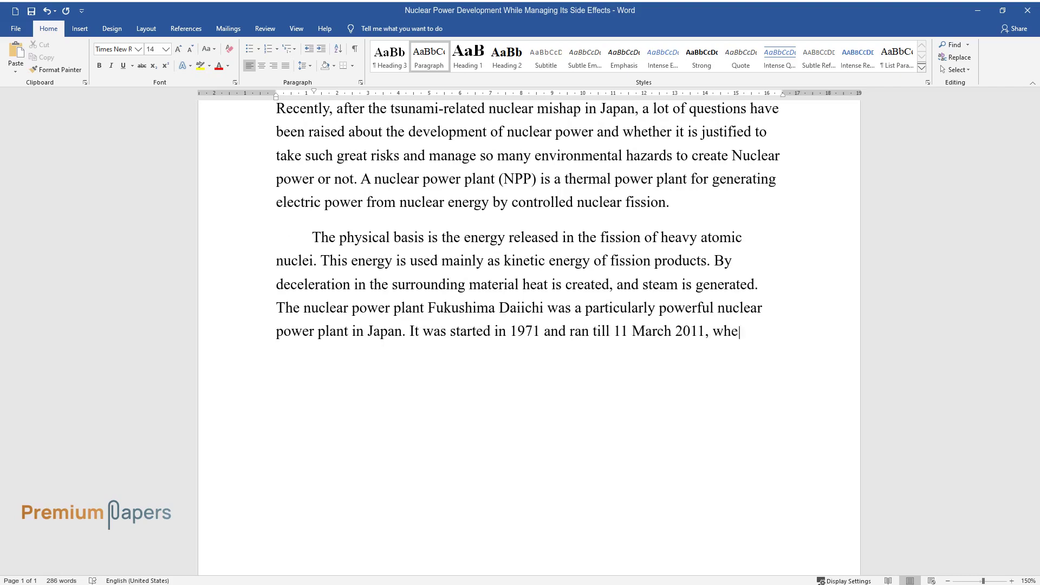
text(n nuclear accidents occurred. )
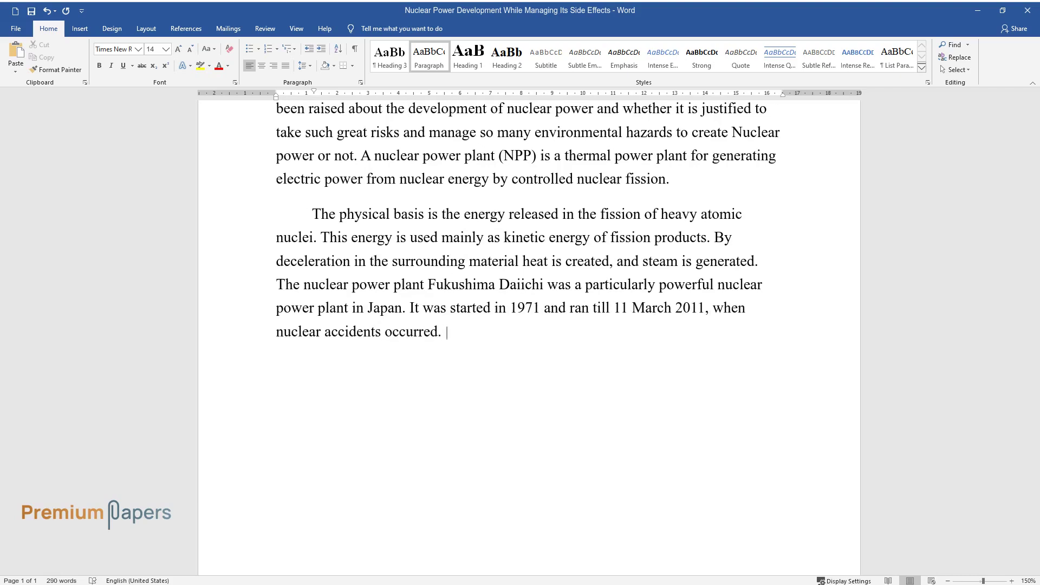
text(The series of earthquake-rela)
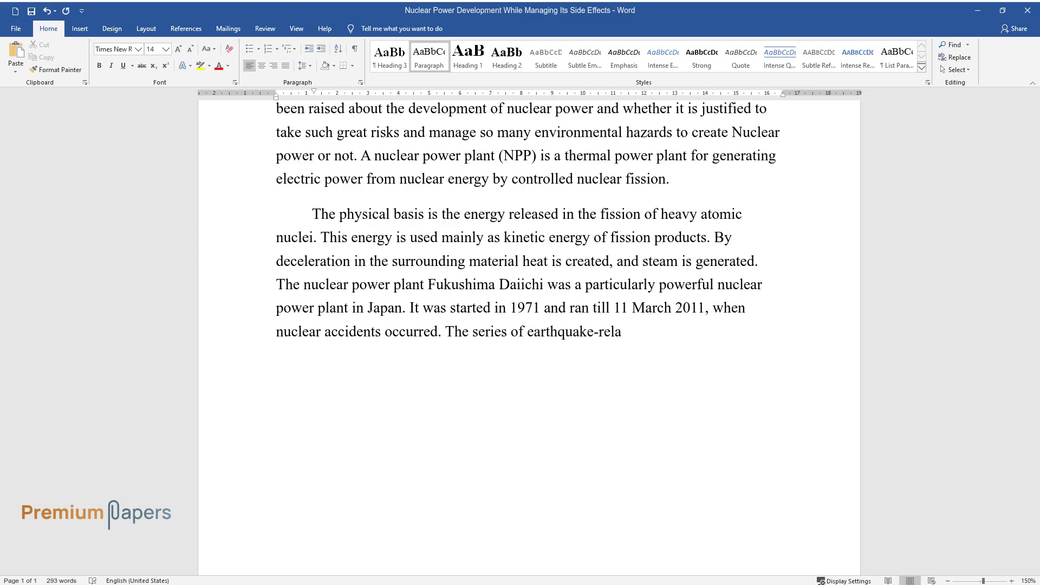
text(ted accidents in March 2011 damaged b)
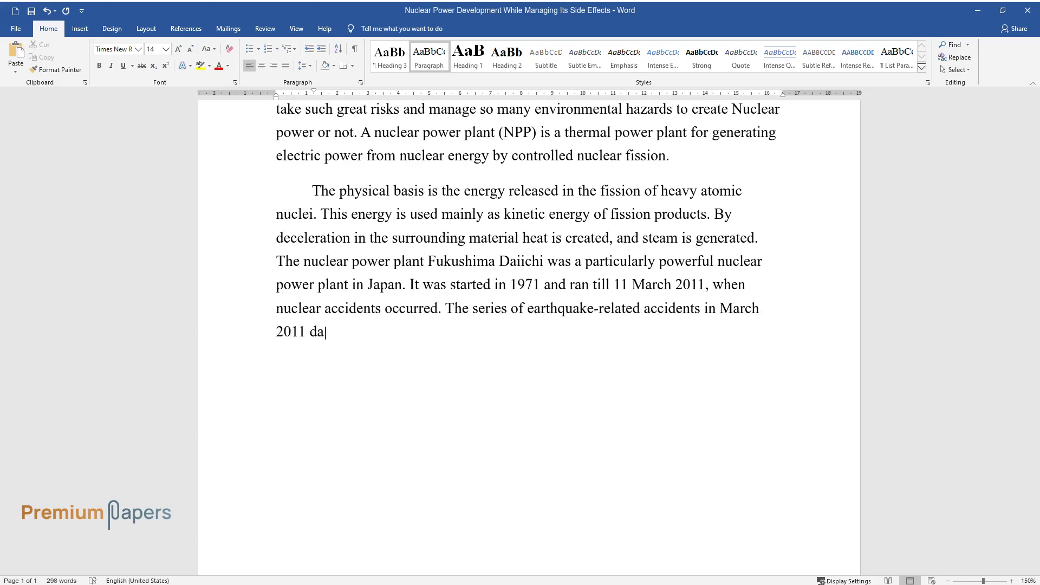
text(locks 1-4 completely, )
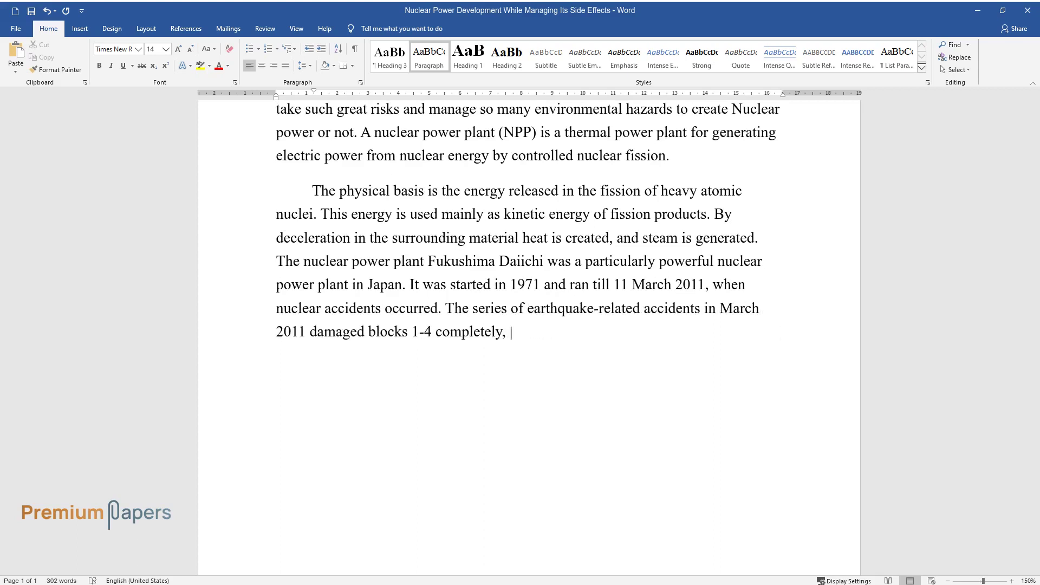
text(so they were abandoned. The J)
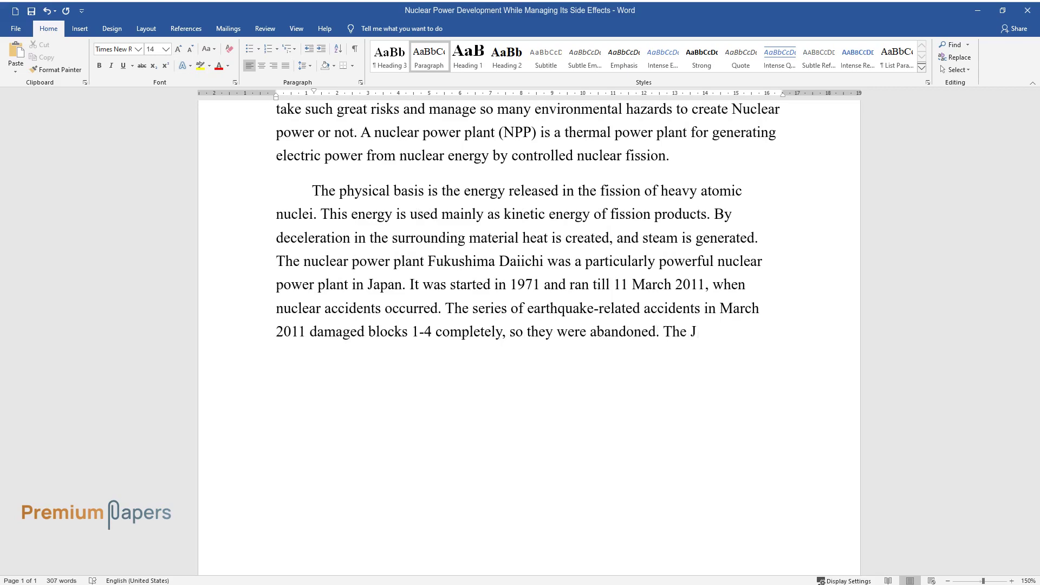
text(apanese government plans to co)
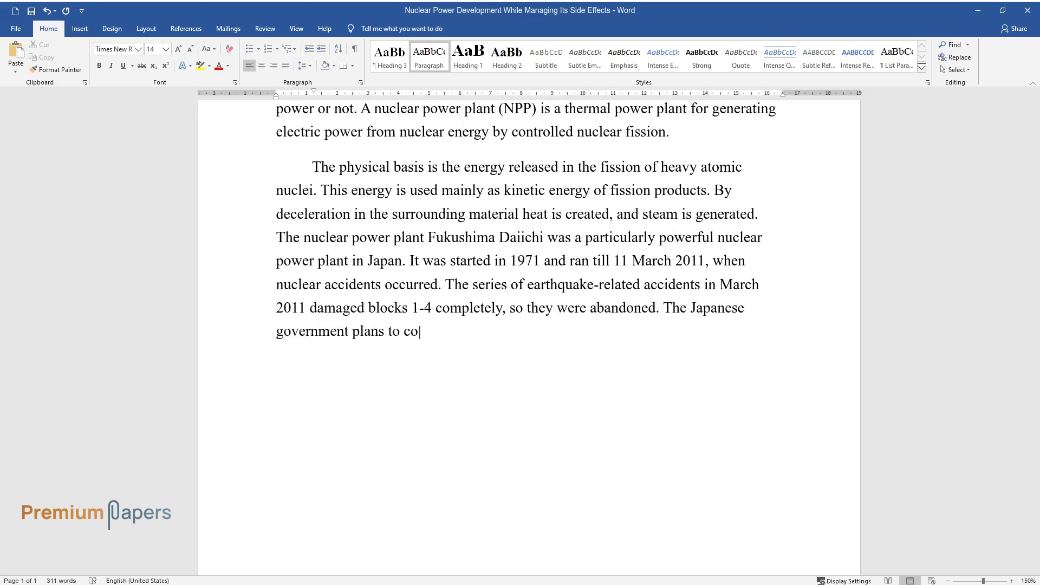
text(mpletely shut down the power )
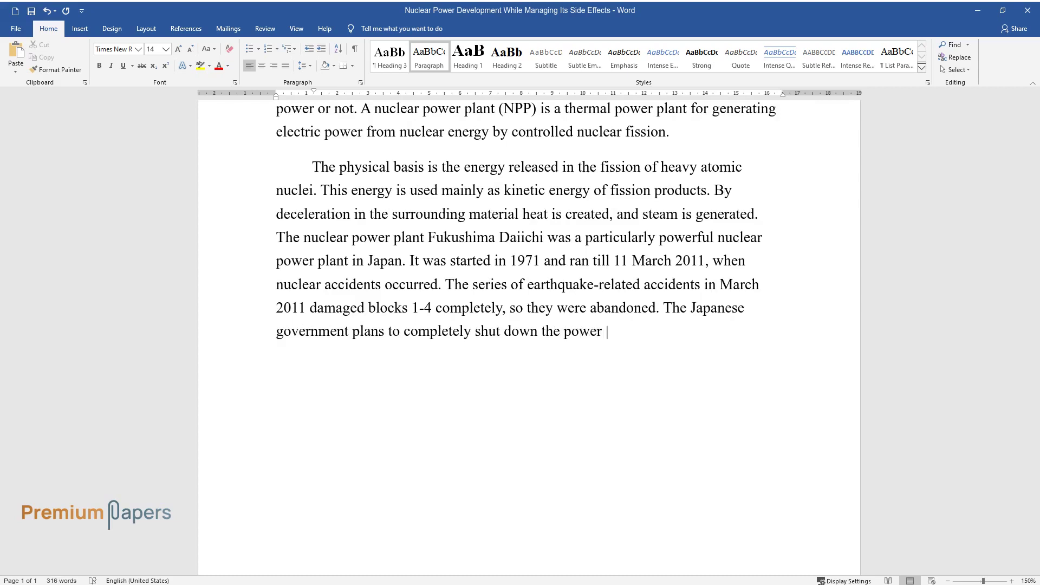
text(plant. After the accident in March 2011, vari)
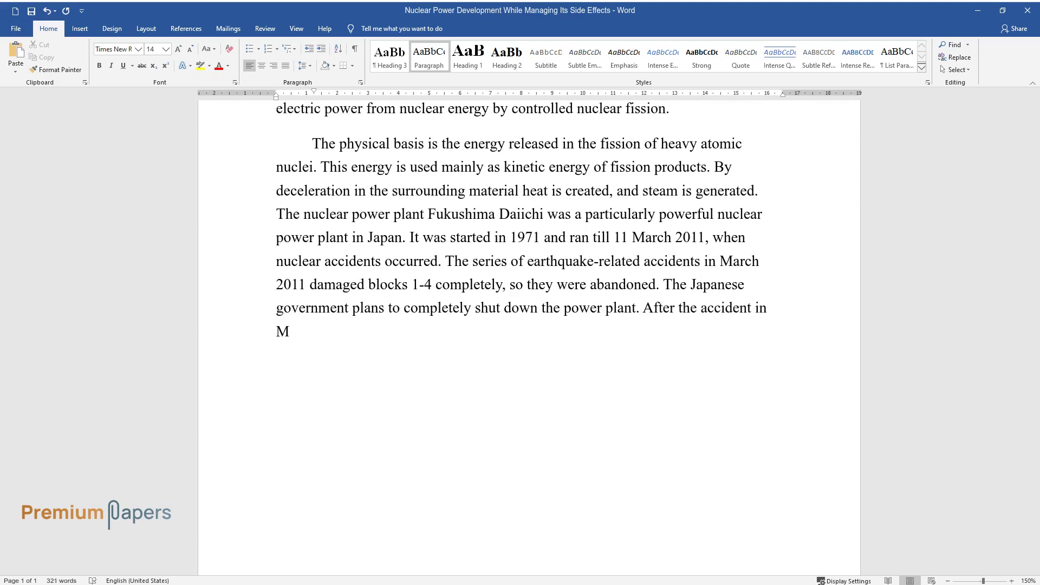
text(ous design def)
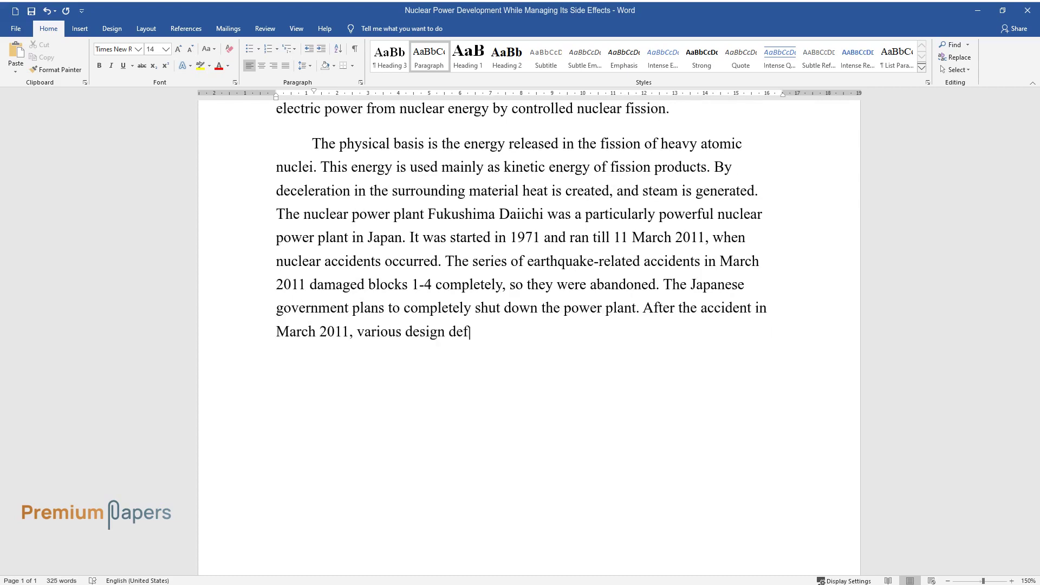
text(iciencies of the plant were po)
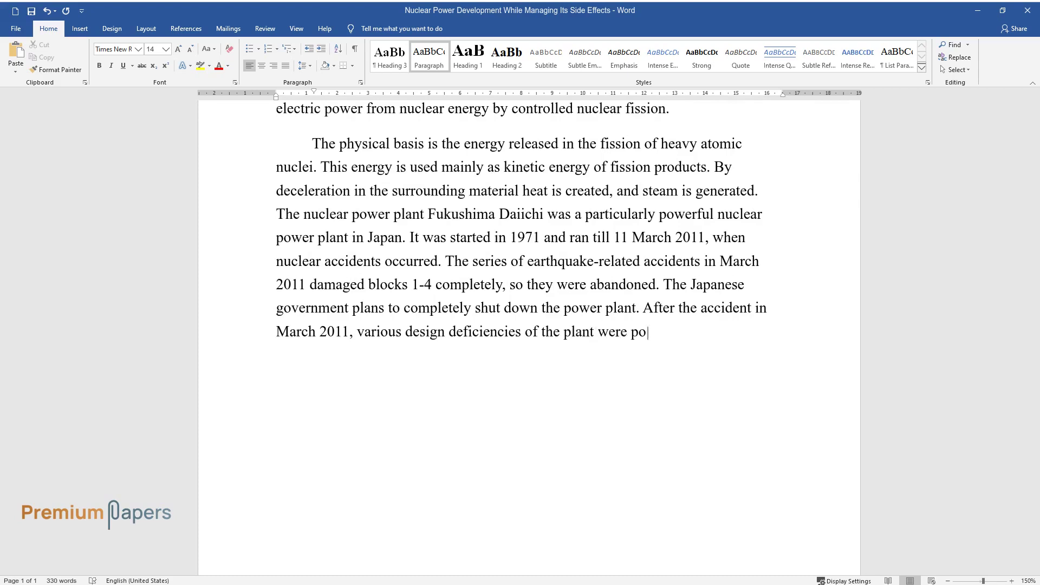
text(inted out by the engineers, s)
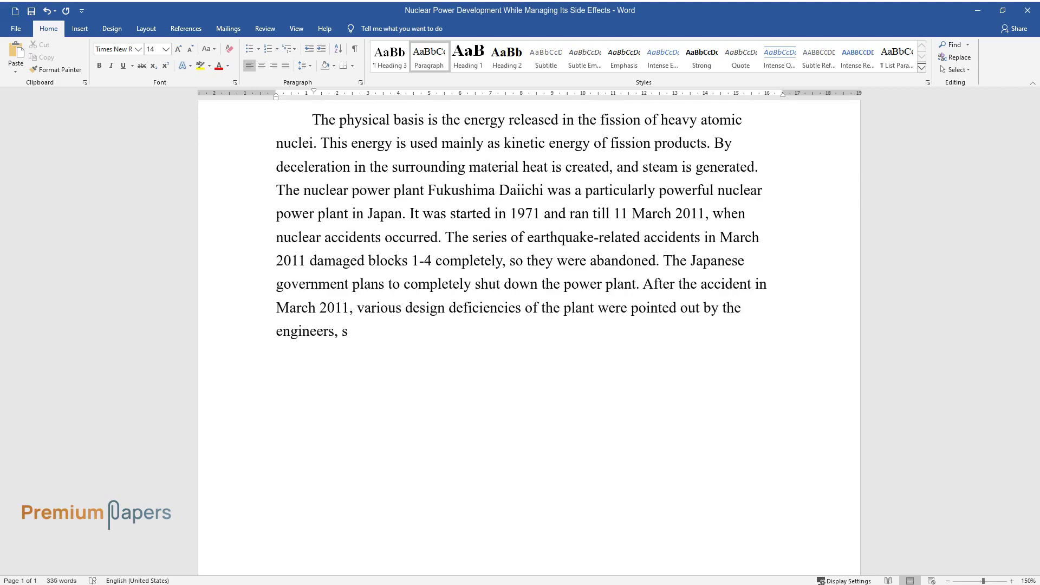
text(eismologists, and regulators.)
Add the Heading 2 'Nuclear Power Is Environment Friendly' below the Introduction.
key(Return)
key(ctrl+alt+2)
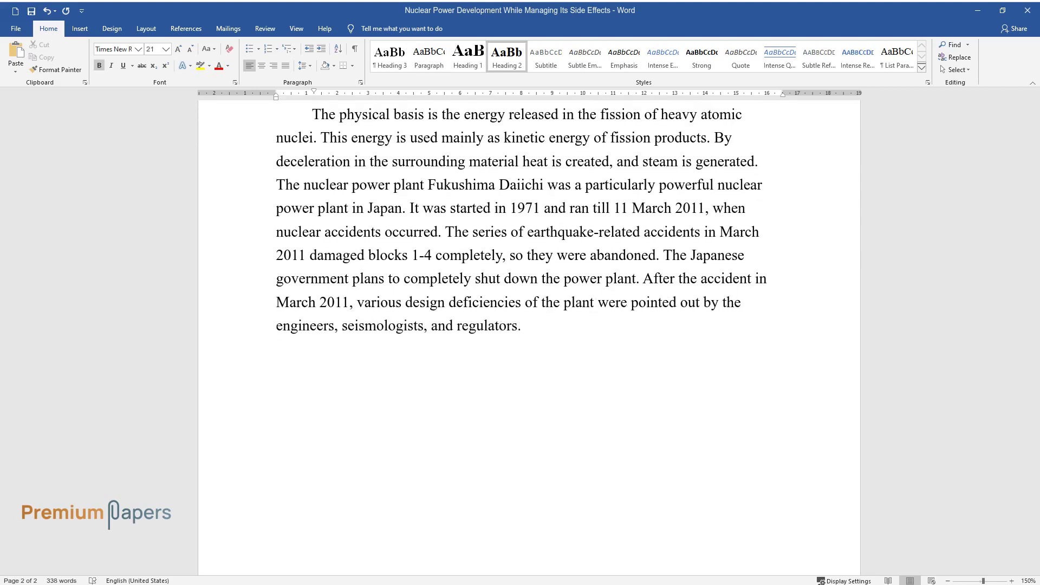
text(Nuclear Power)
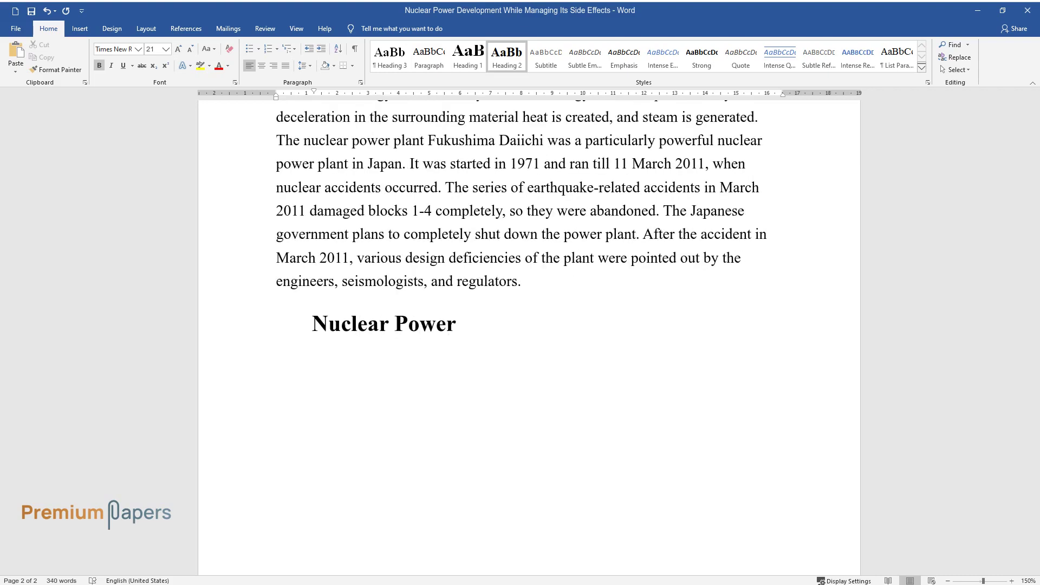
text( Is Environment Friendly)
key(Return)
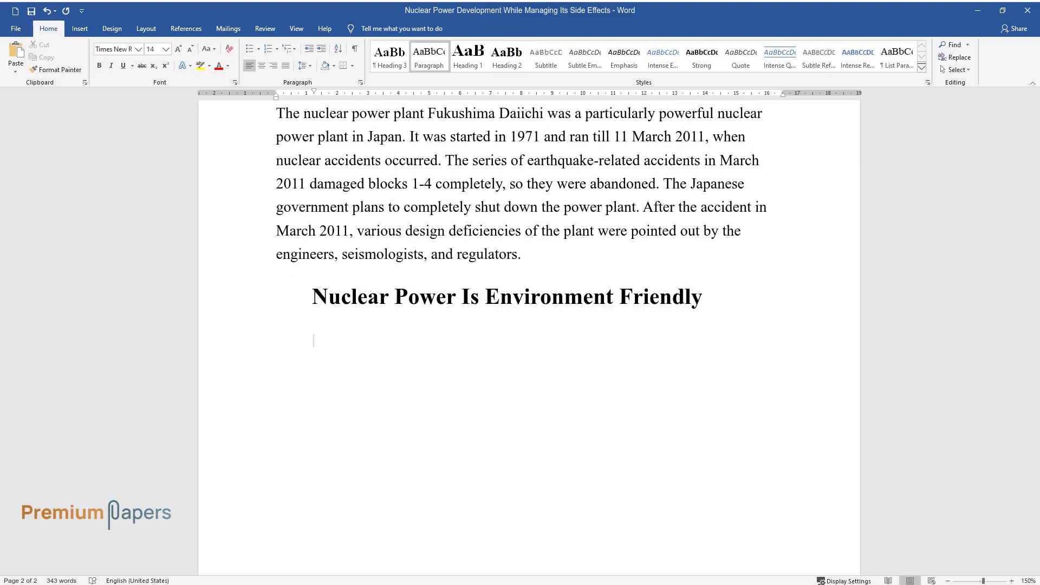
Write the paragraph on zero CO2 emissions, ending 'the economy is also improving.'.
text(Nuclear power)
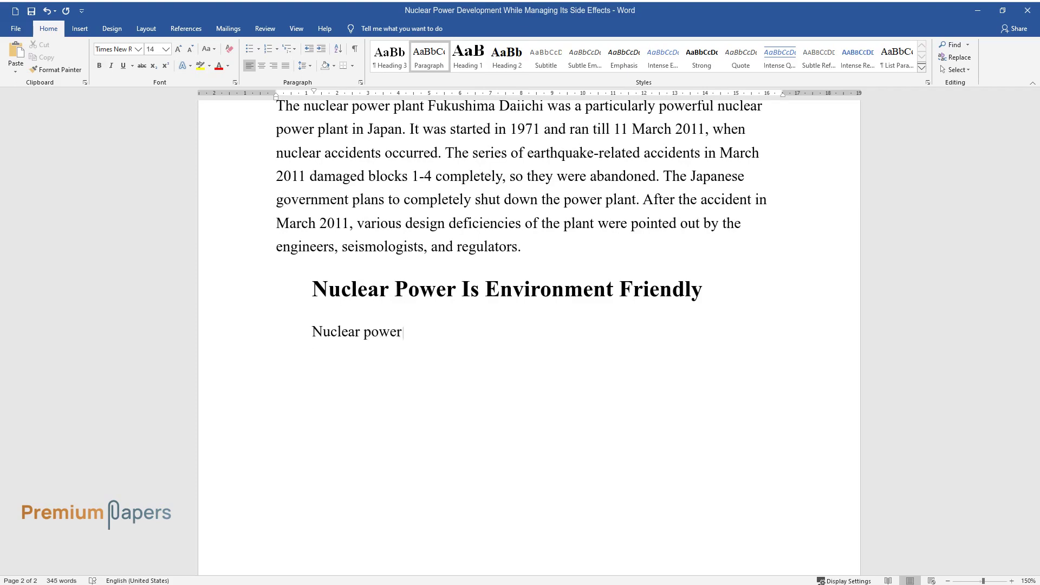
text( is the most debated topic in )
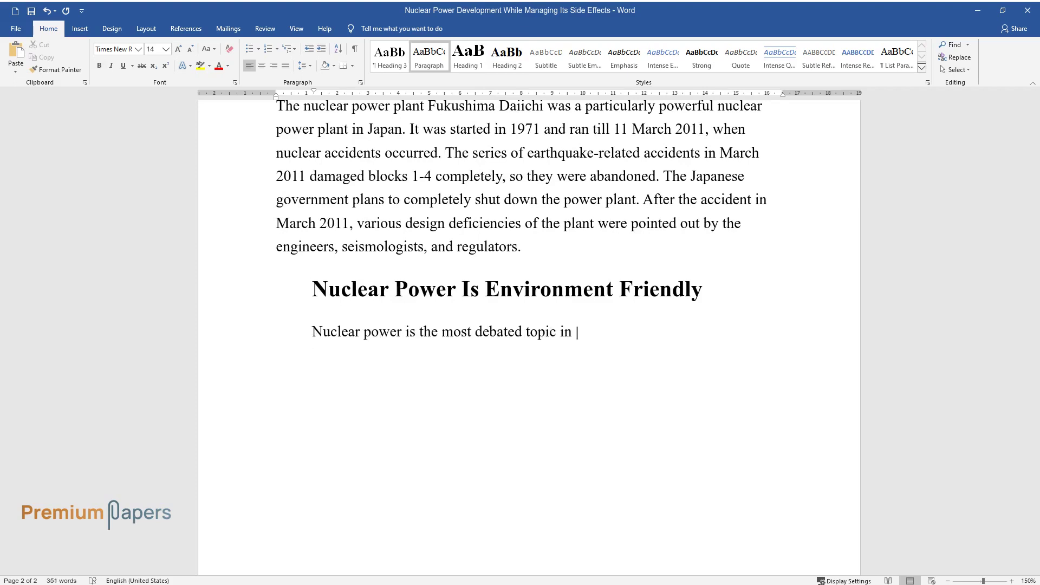
text(the USA today and scientists are)
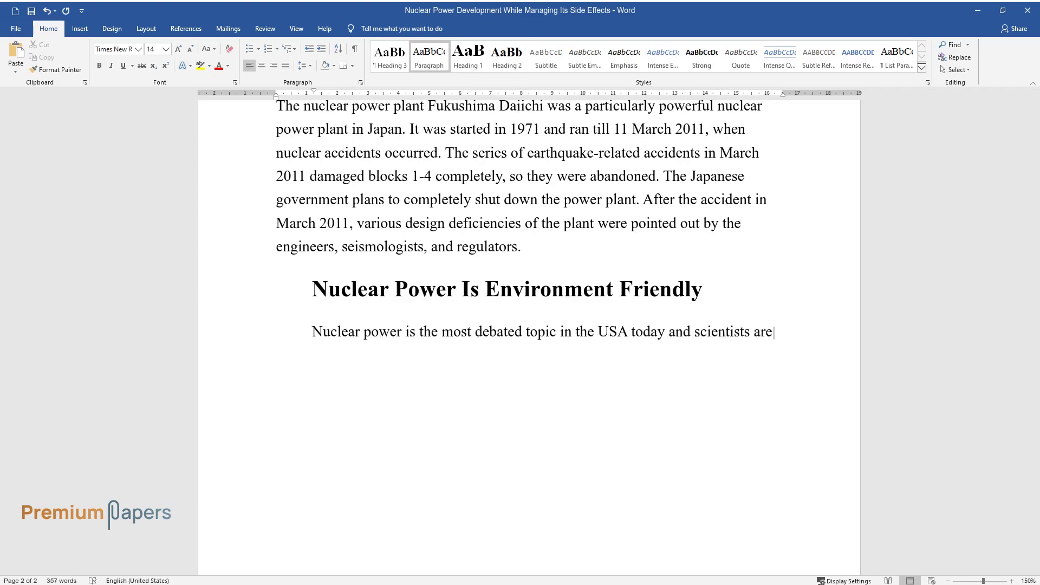
text( researching the advantages of u)
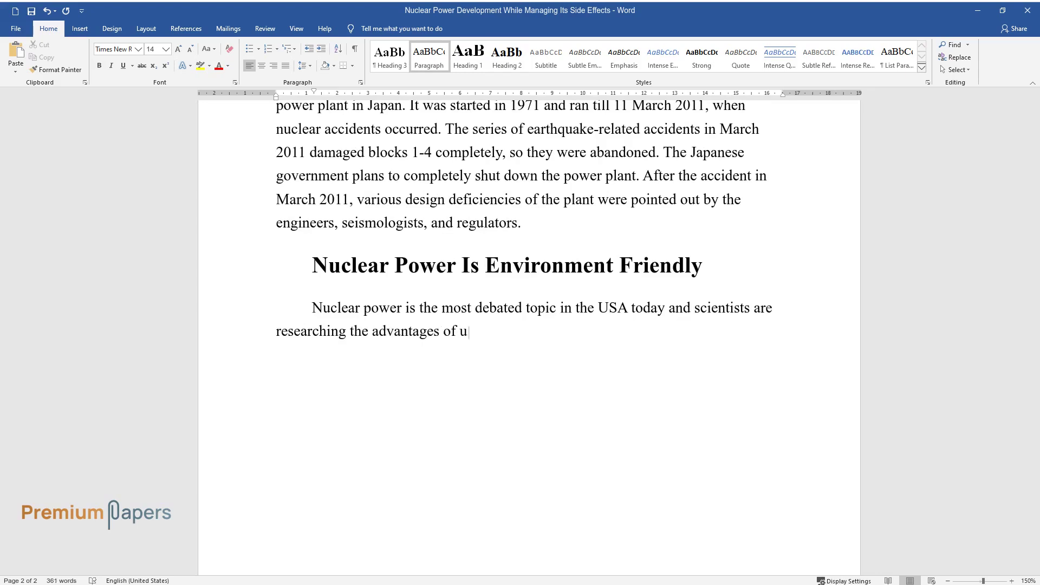
text(sing Nuclear power. The benefit)
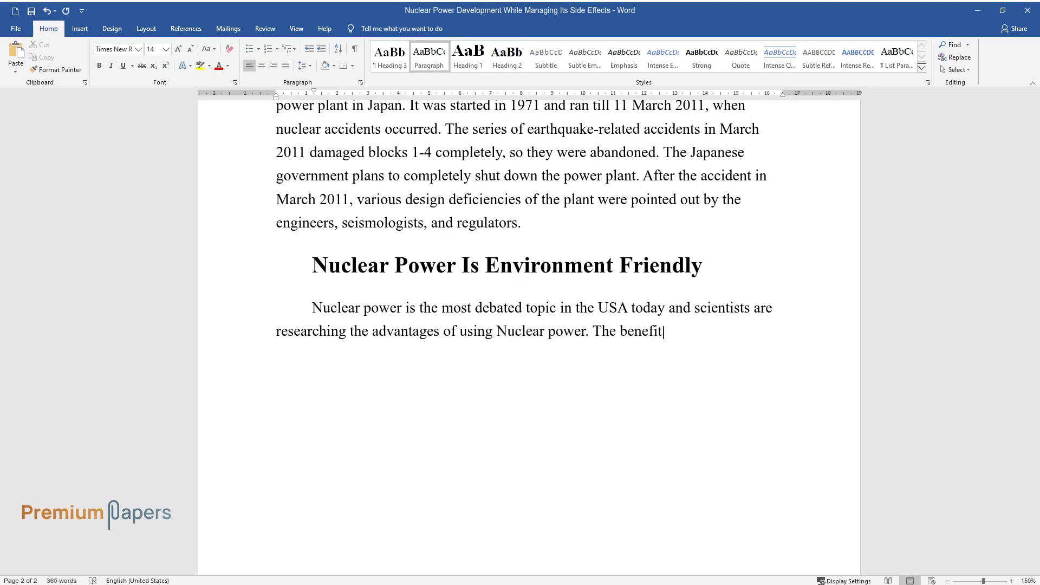
text(s of Nuclear power cannot be ig)
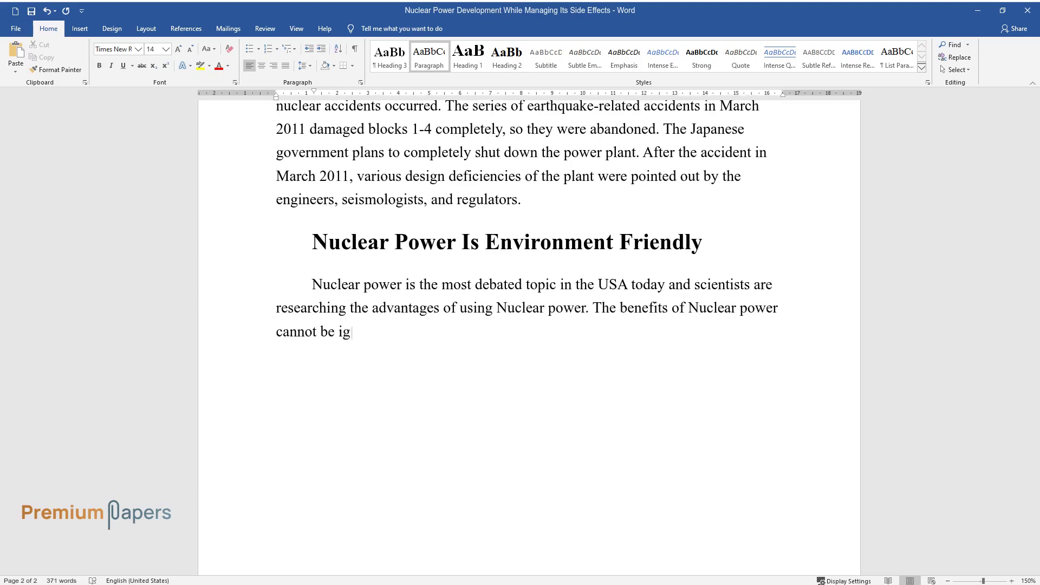
text(nored. If Nuclear power is comp)
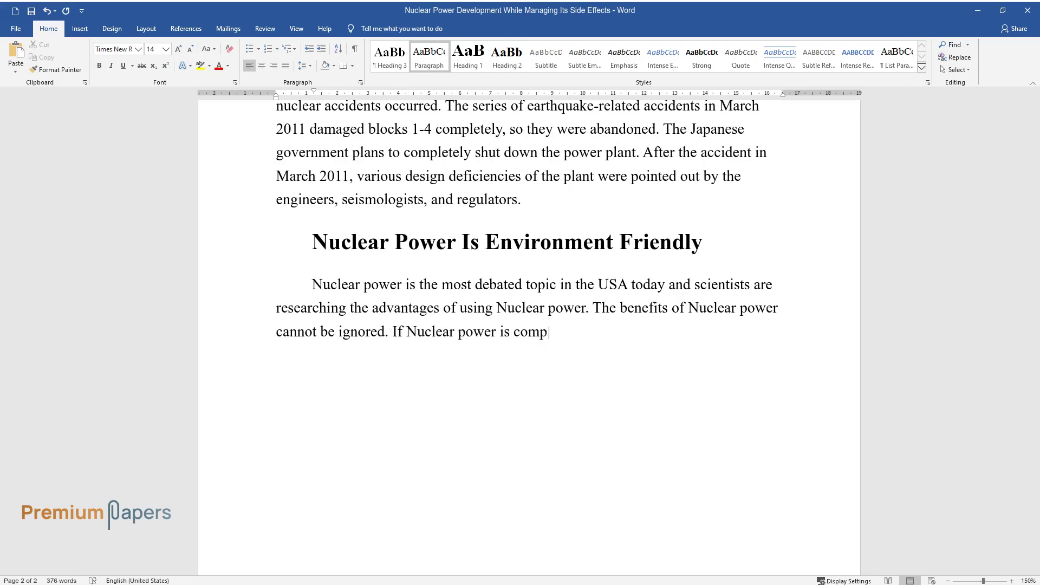
text(ared to the destructive and depl)
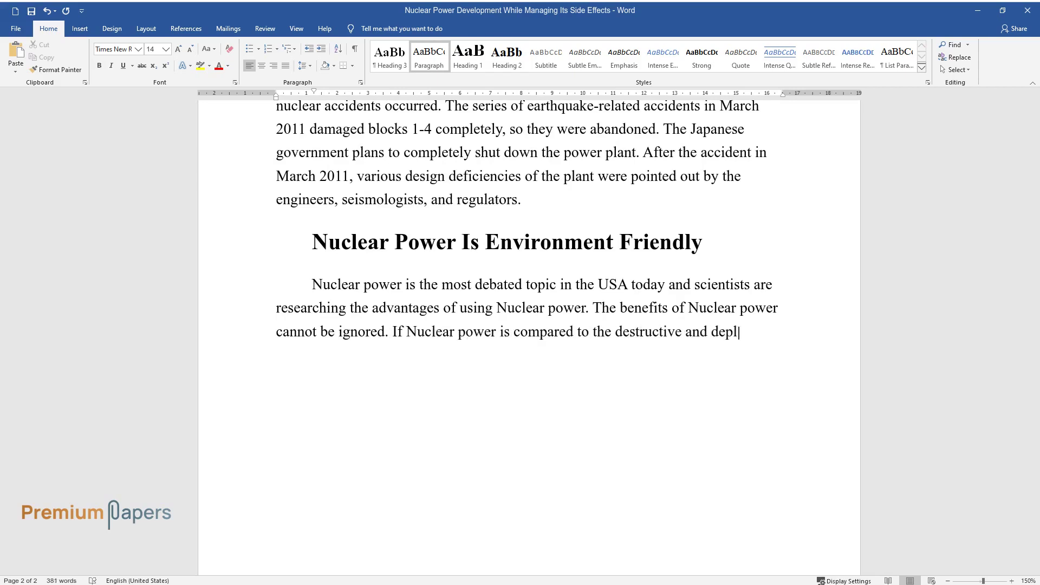
text(eting sources o)
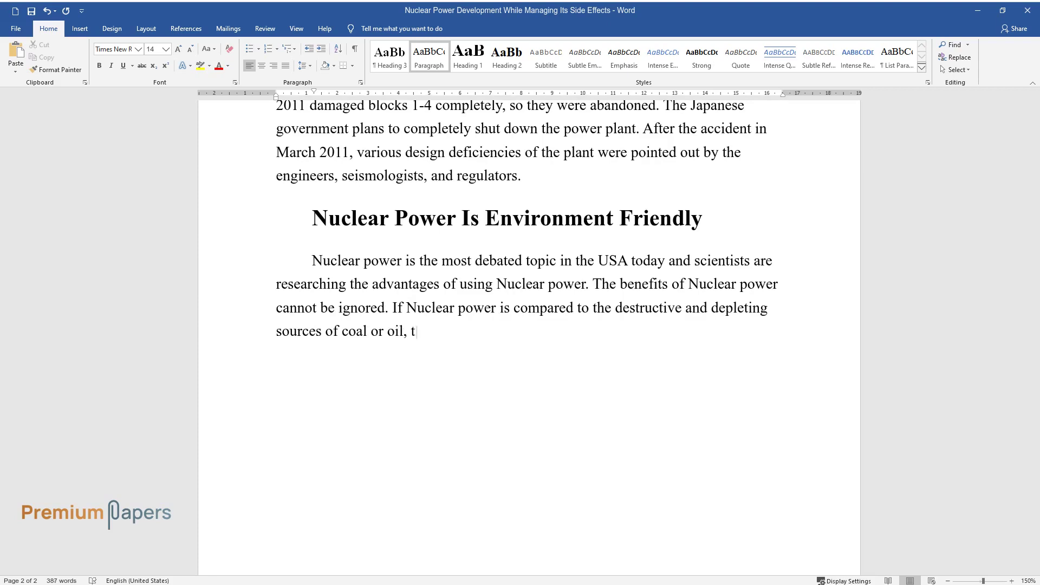
text(f coal or oil, there are several advantages of )
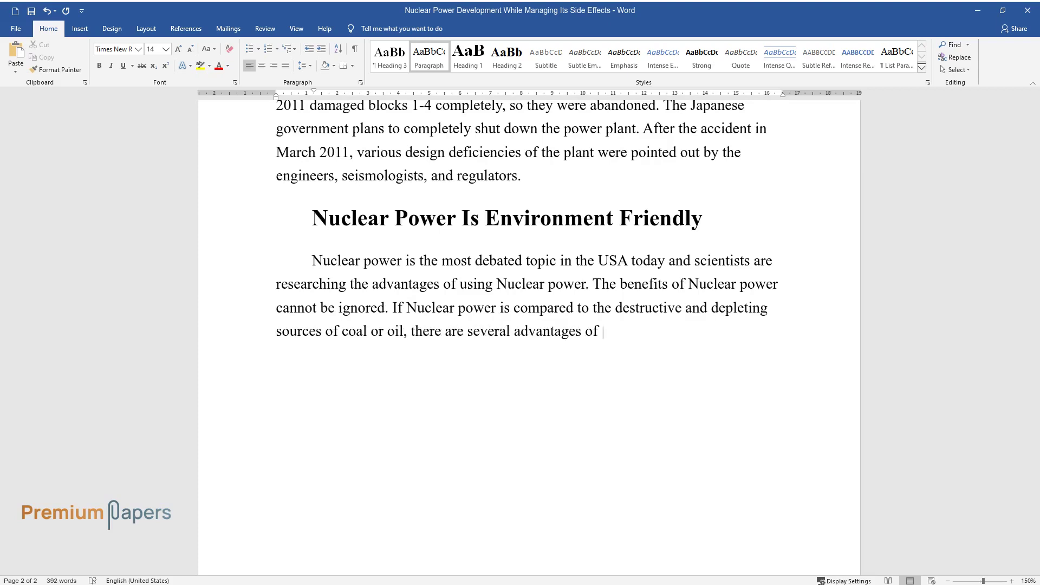
text(it and Nuclear power has a very)
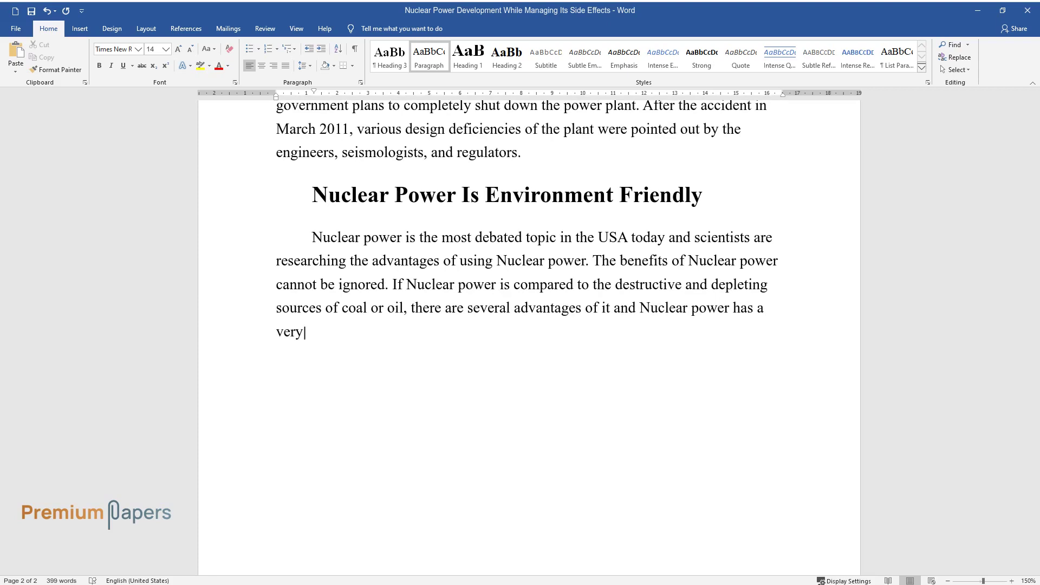
text( low environmental impact. The e)
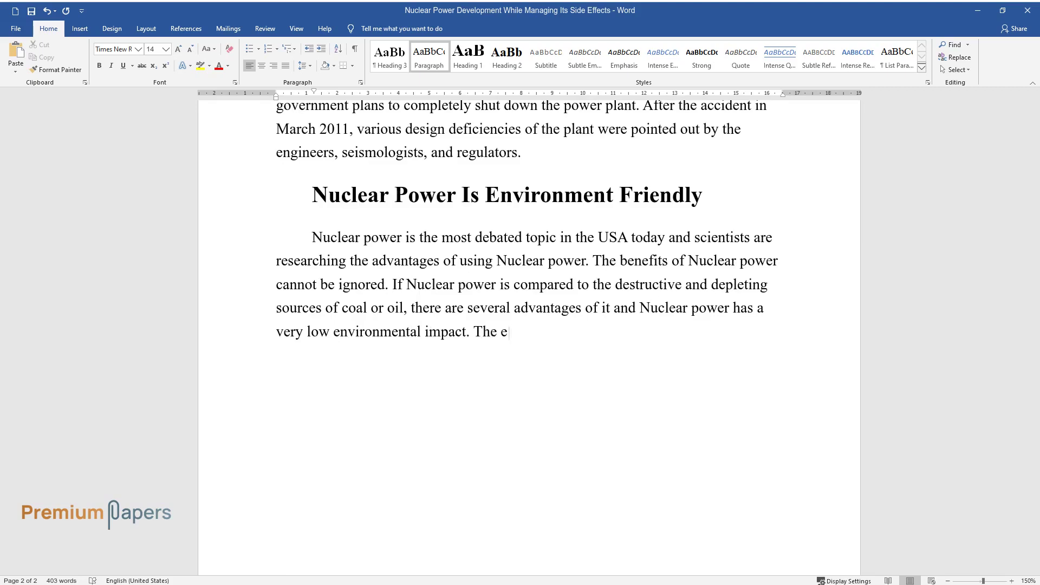
text(mission of CO2 is zero in the p)
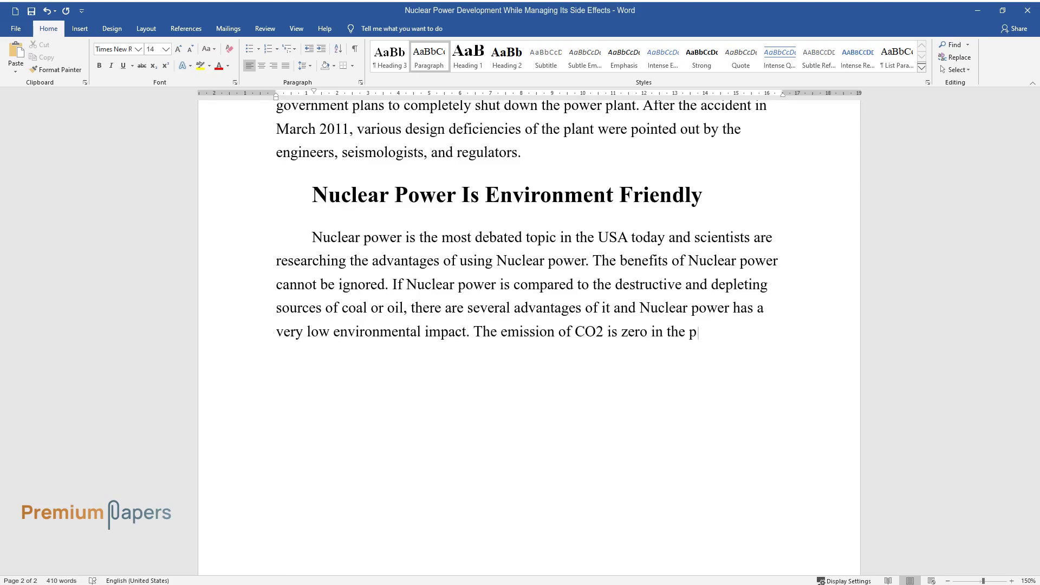
text(rocess of producing Nuclear Ene)
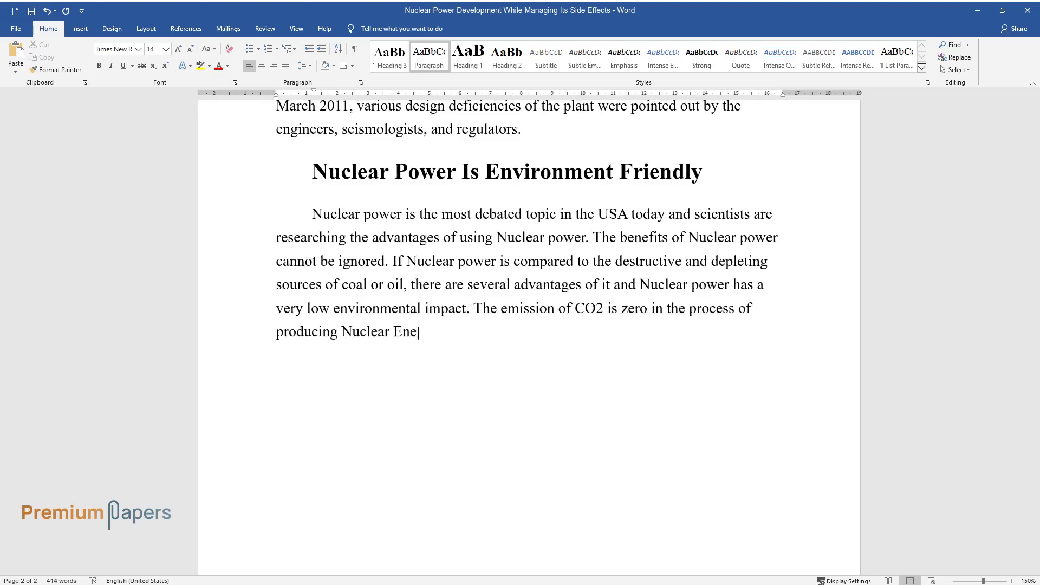
text(rgy. CO2 is the biggest source )
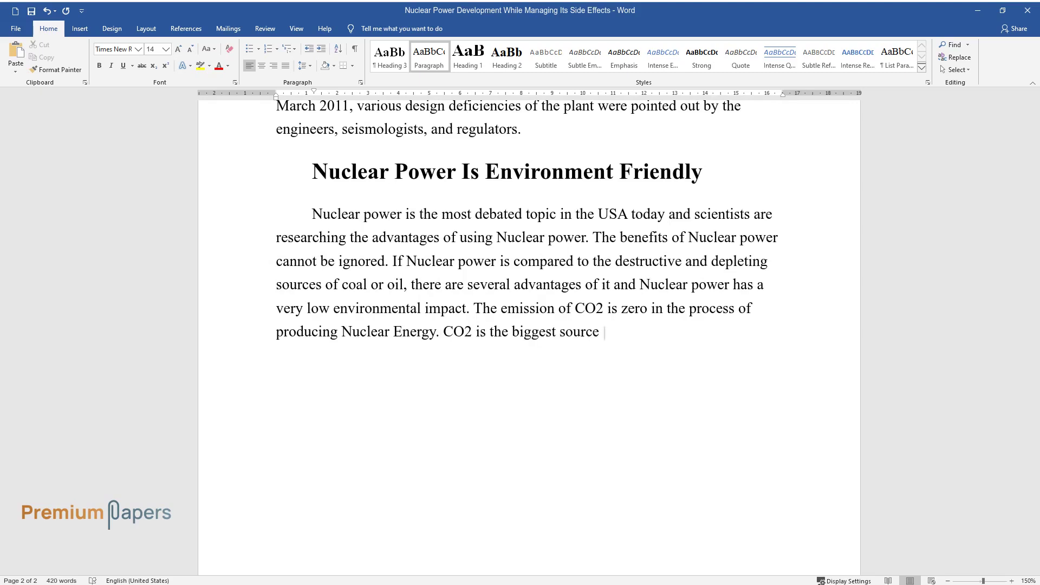
text(of pollution, and it cannot be compared)
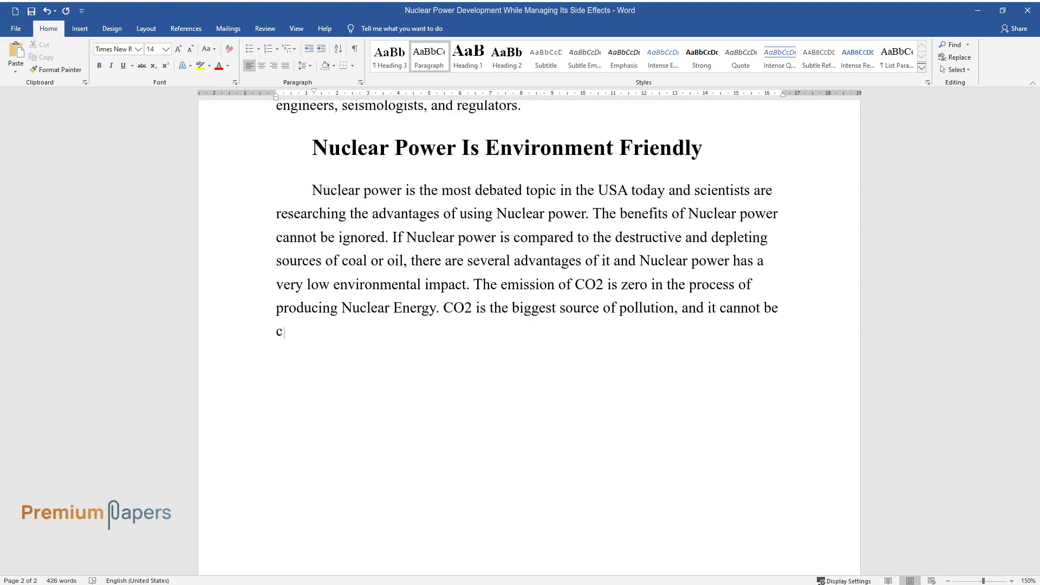
text( with any other sources of pollution. As Nuclear Energy)
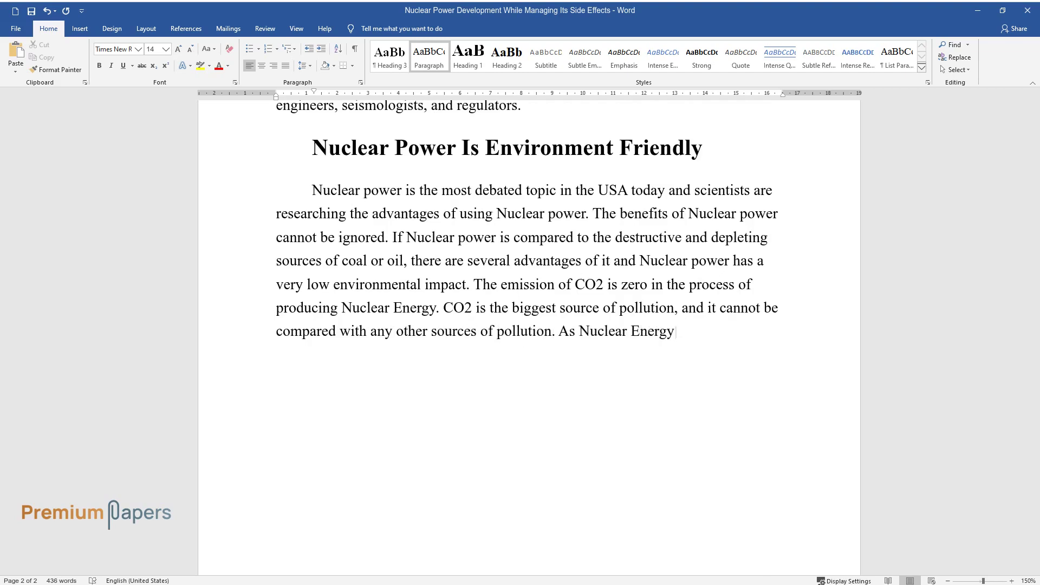
text(is getting used widely around)
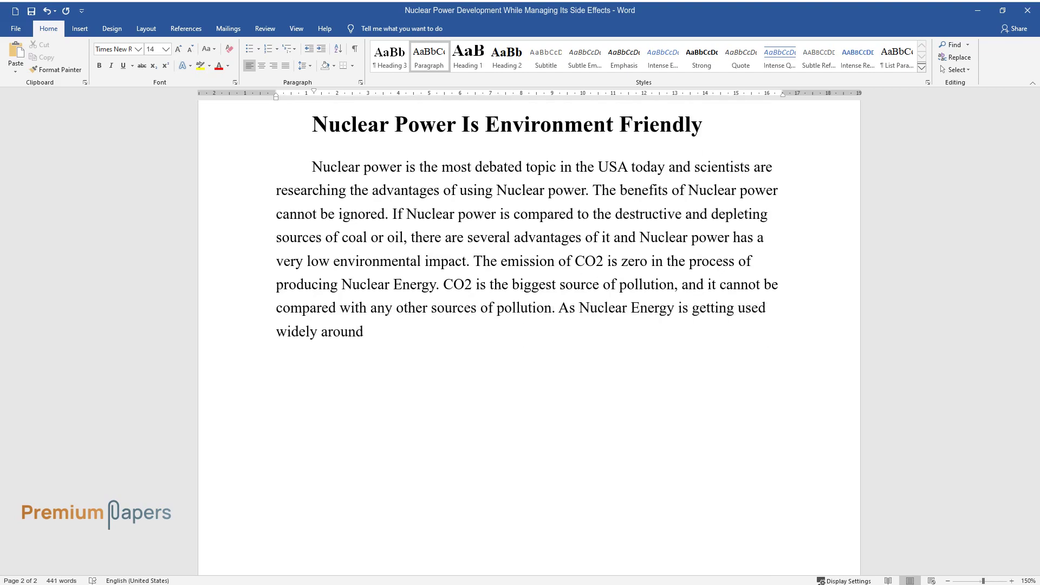
text( the world, as a result, the econ)
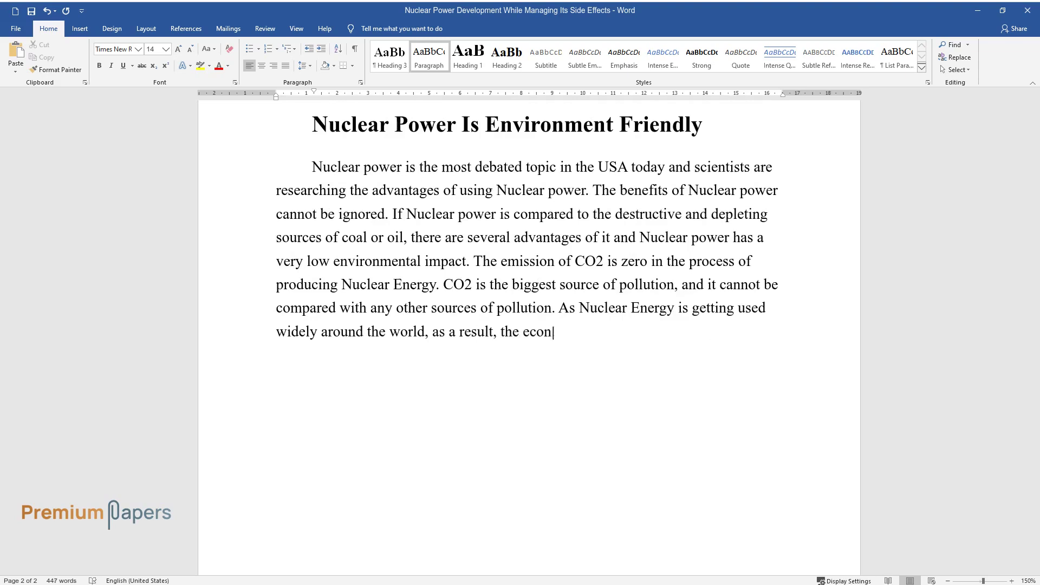
text(omy is also improving.)
key(Return)
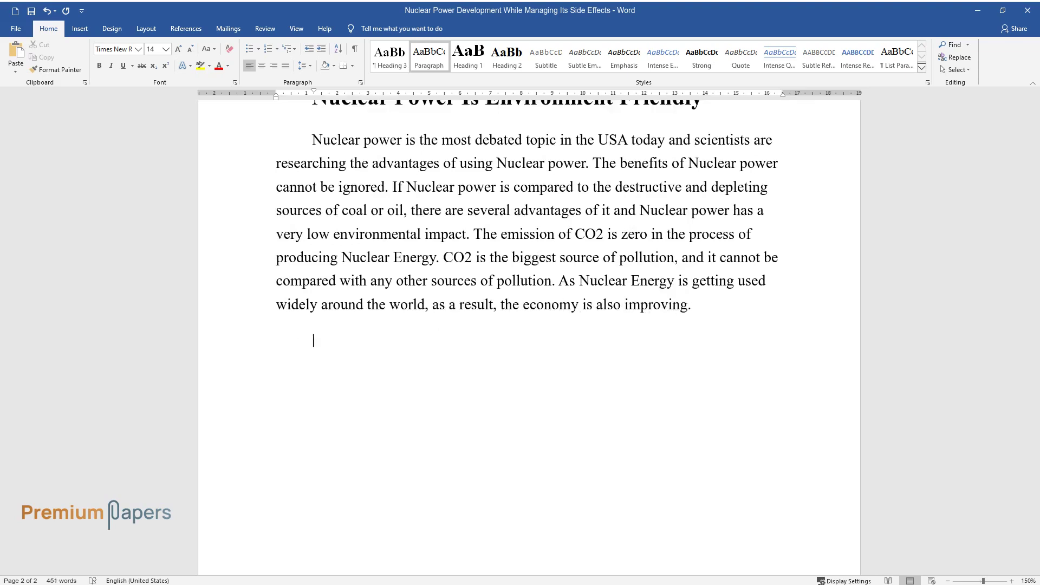
Write the paragraph on Uranium investors, US guidelines and fission, ending 'heat energy is released.'.
text(Investors are investing )
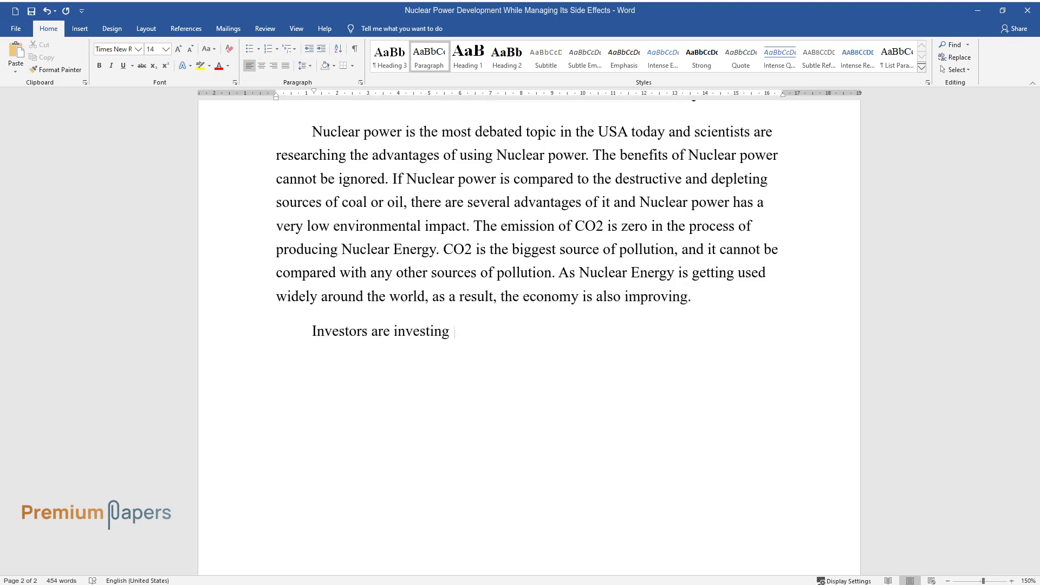
text(their money in companies that are )
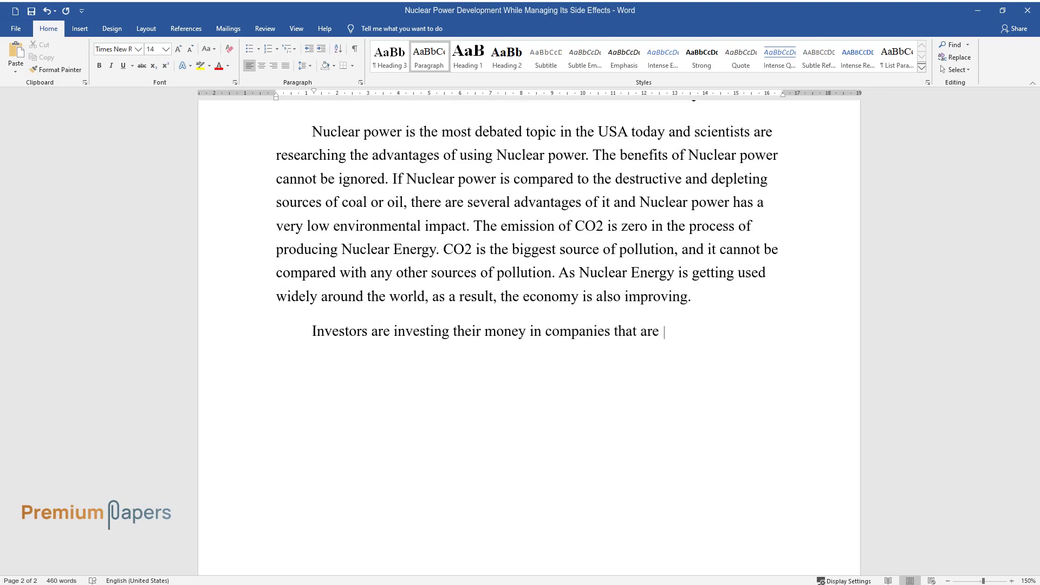
text(Uranium producers to make their p)
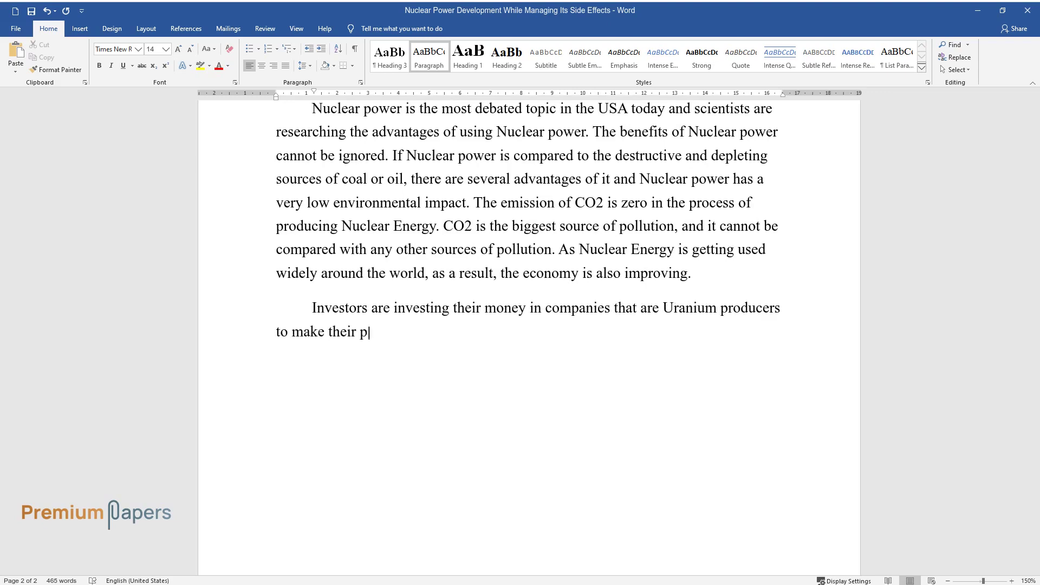
text(rofits higher. As the use of Nucl)
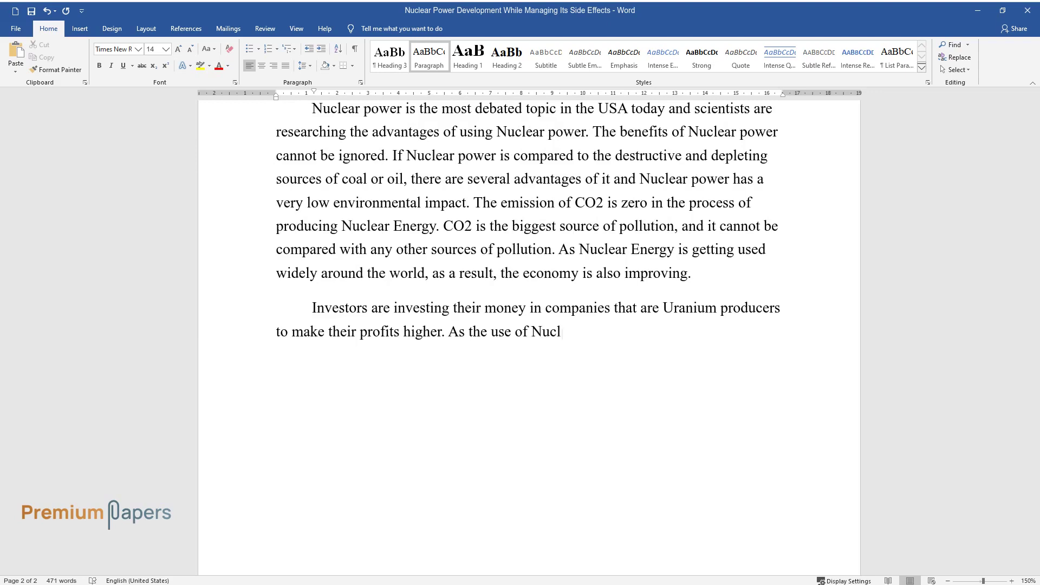
text(ear energy is increasing day by da)
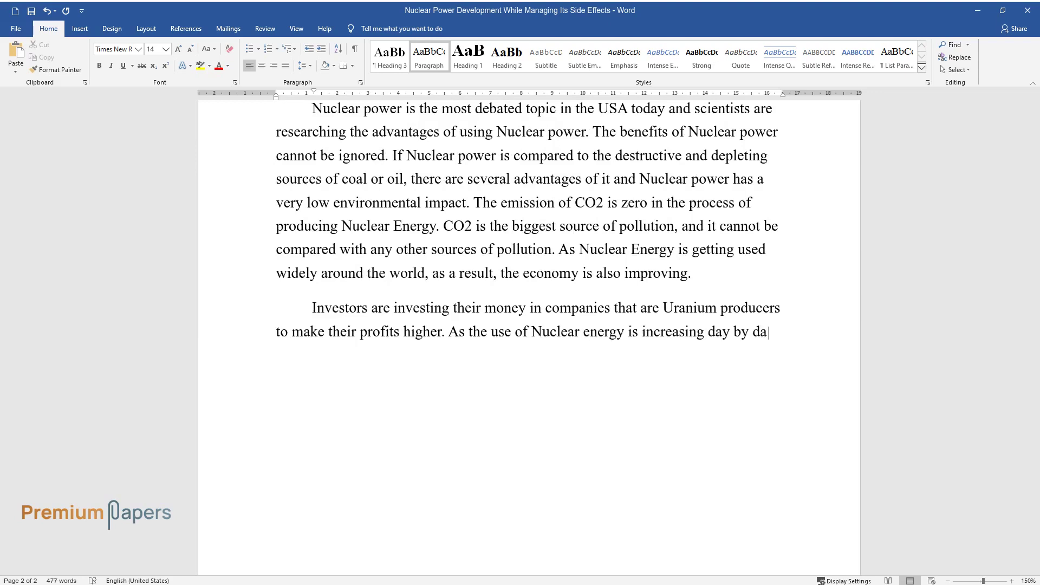
text(y, the US government has set no g)
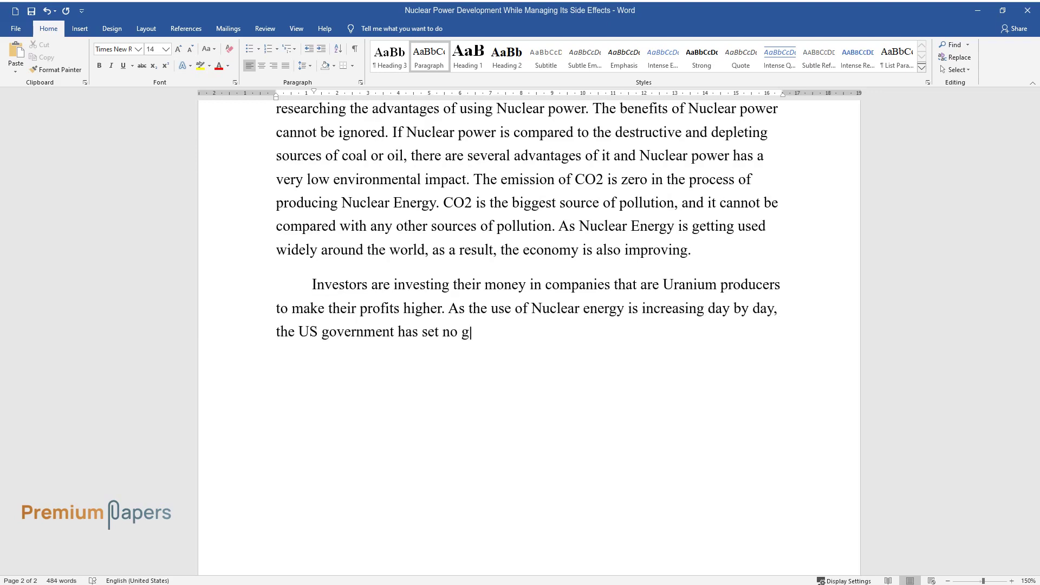
text(uidelines. The work function of N)
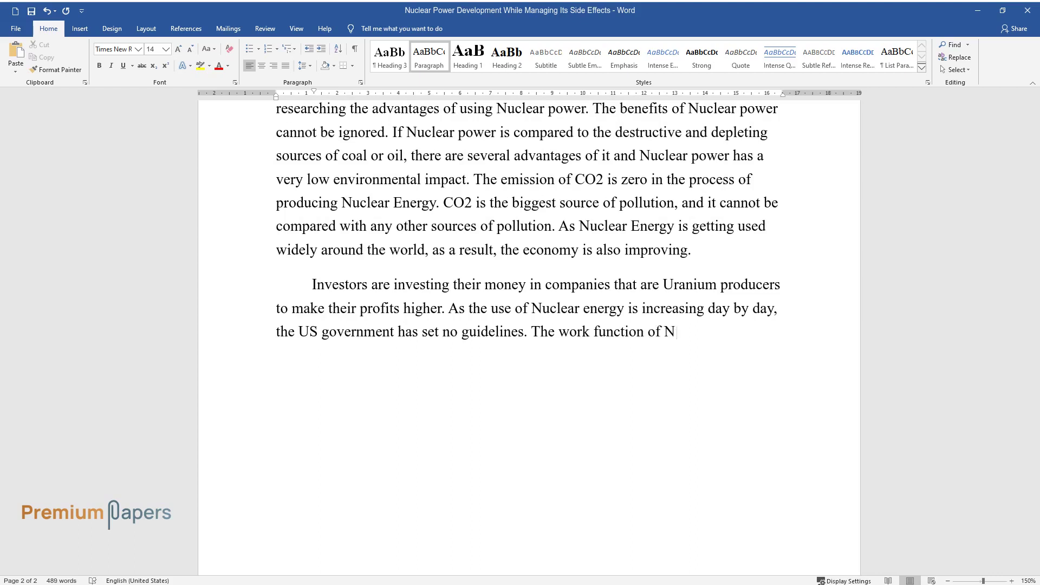
text(uclear power stations is more or l)
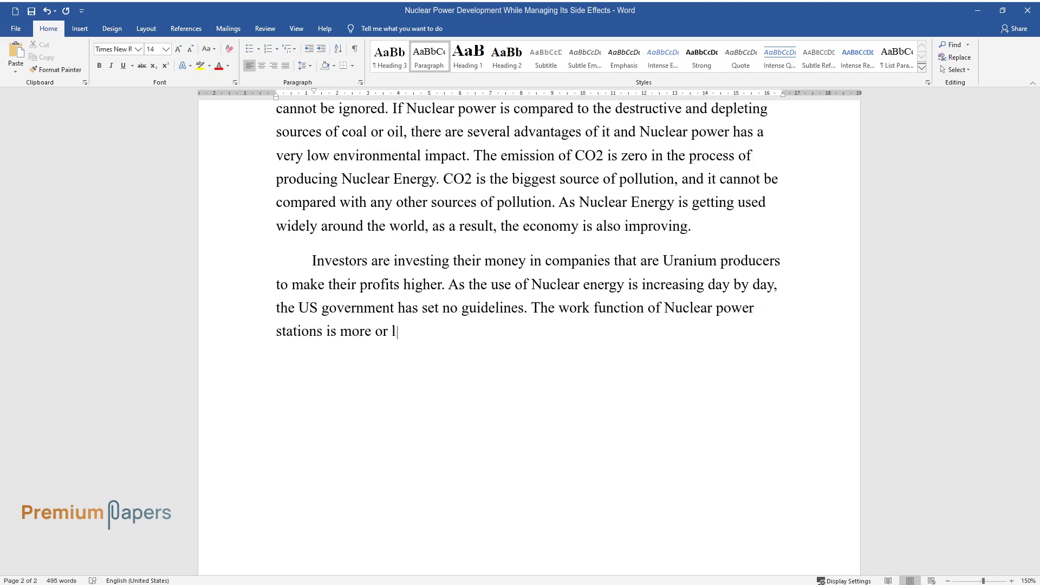
text(ess the same as fossil fuel-burni)
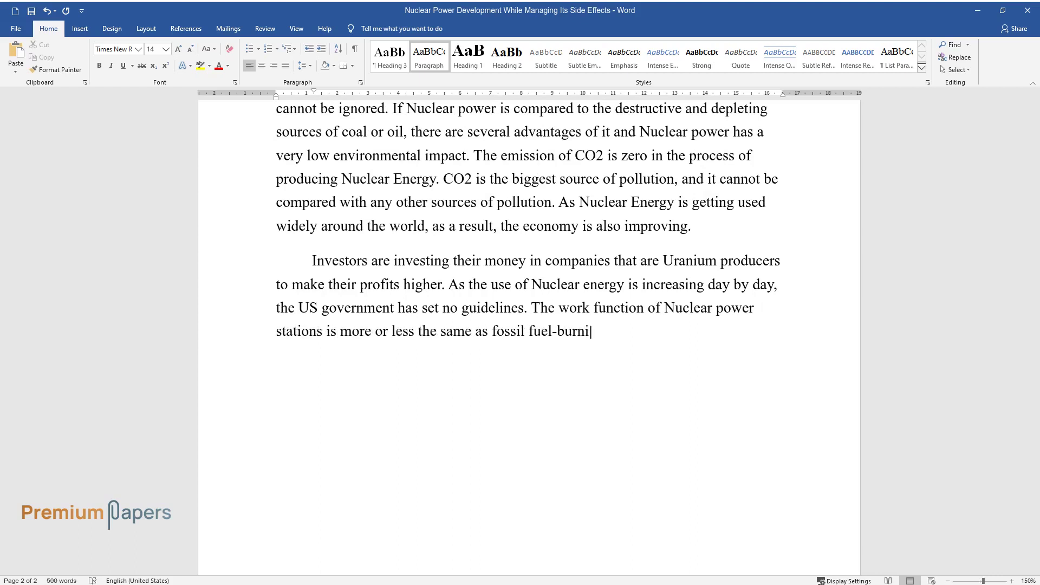
text(ng stations. The only difference)
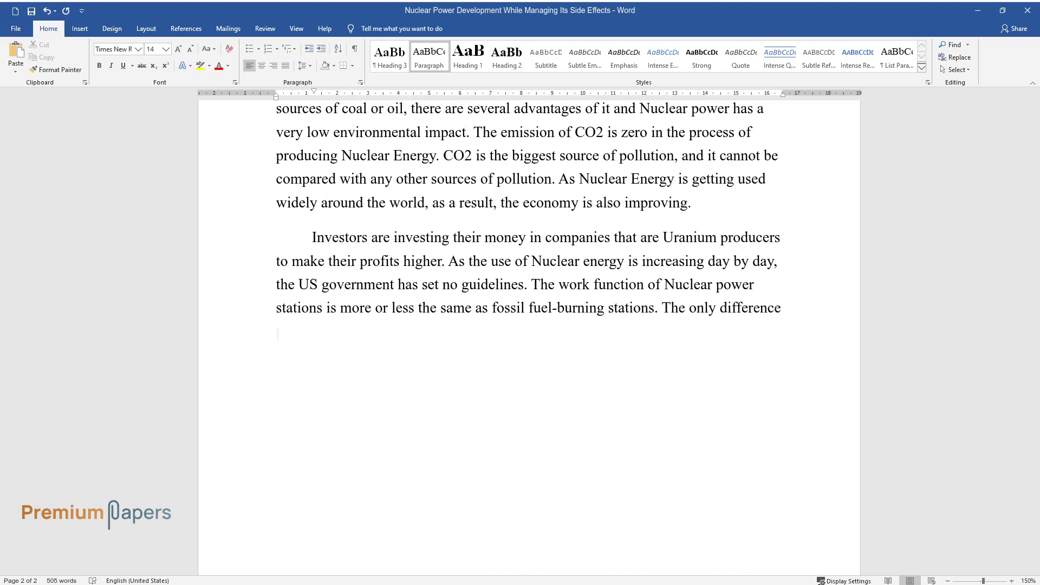
text( is that a chain reaction is used i)
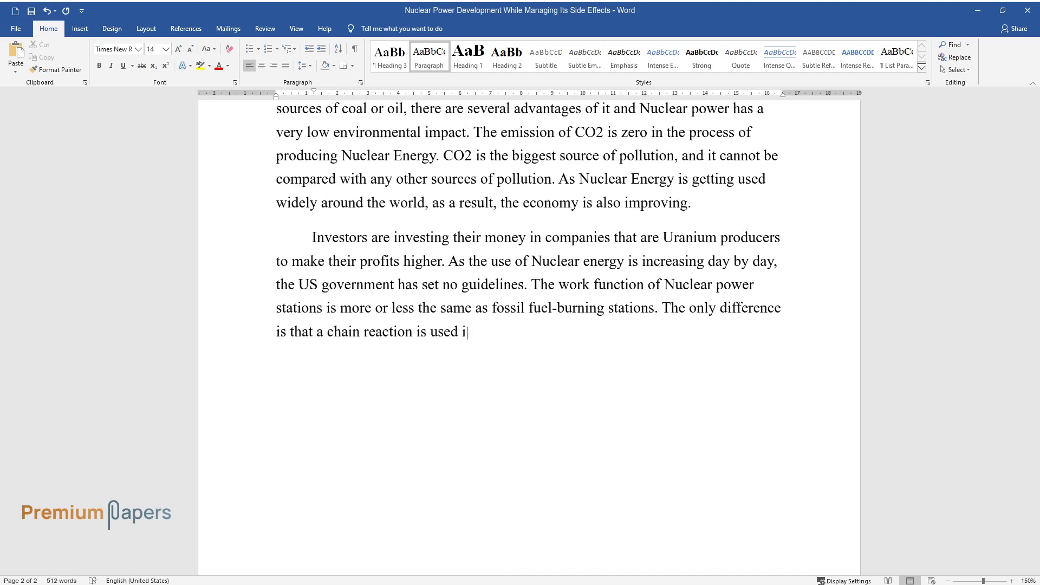
text(n a Nuclear reactor that helps to)
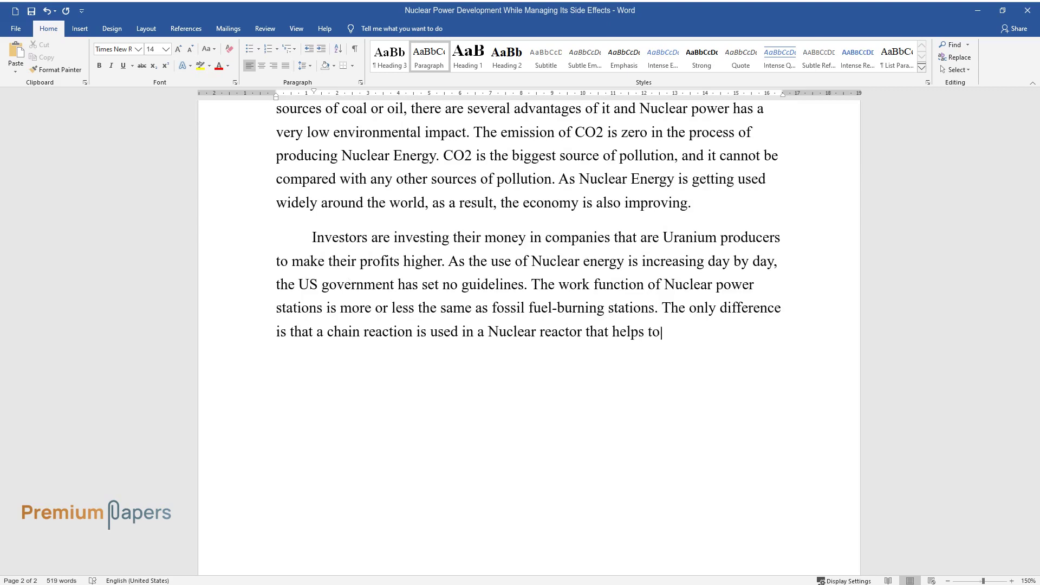
text( make the heat. The source of ene)
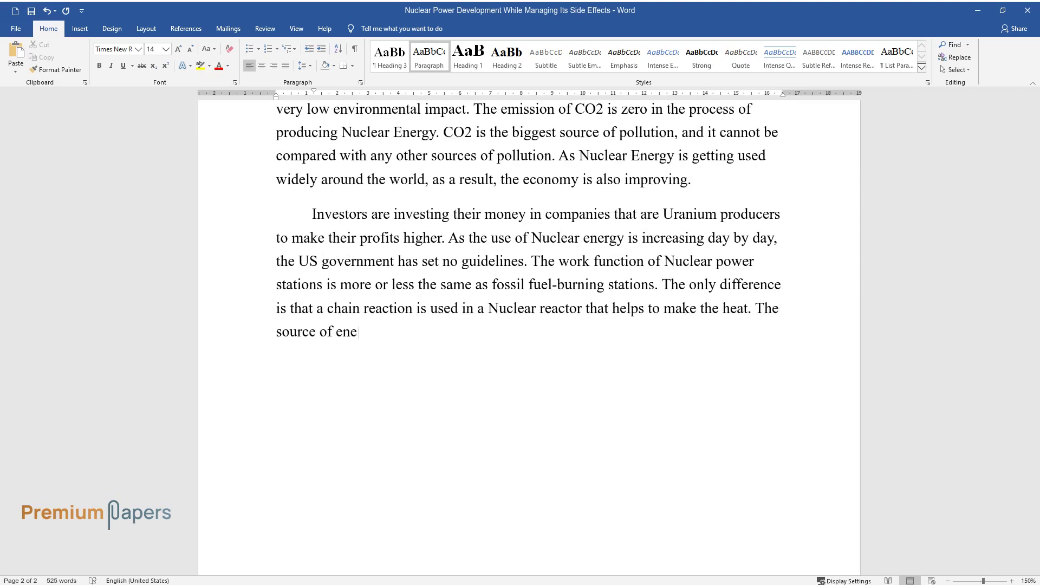
text(rgy used by nuclear reactors is U)
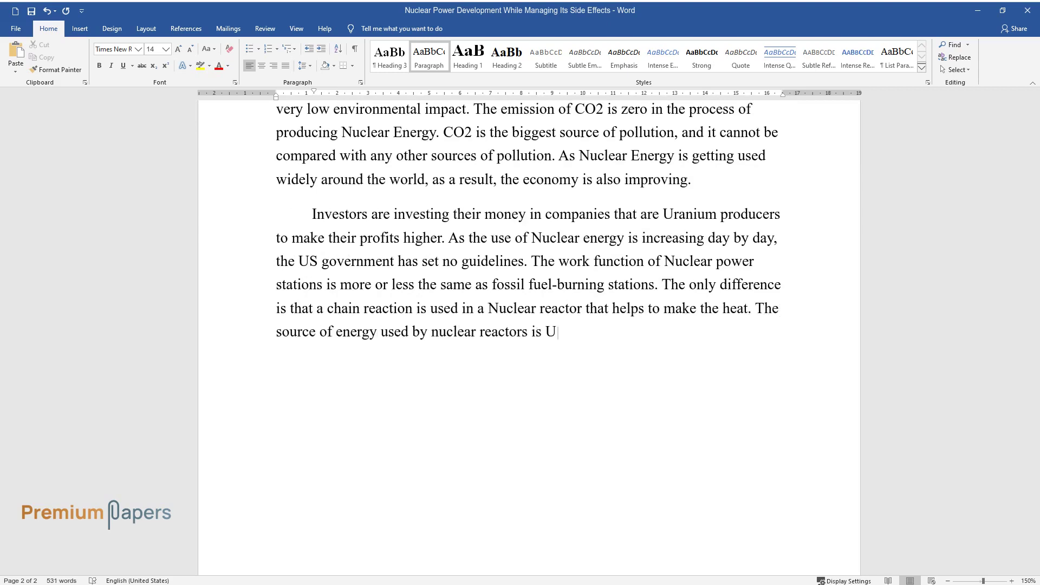
text(ranium rods and nuclear fission g)
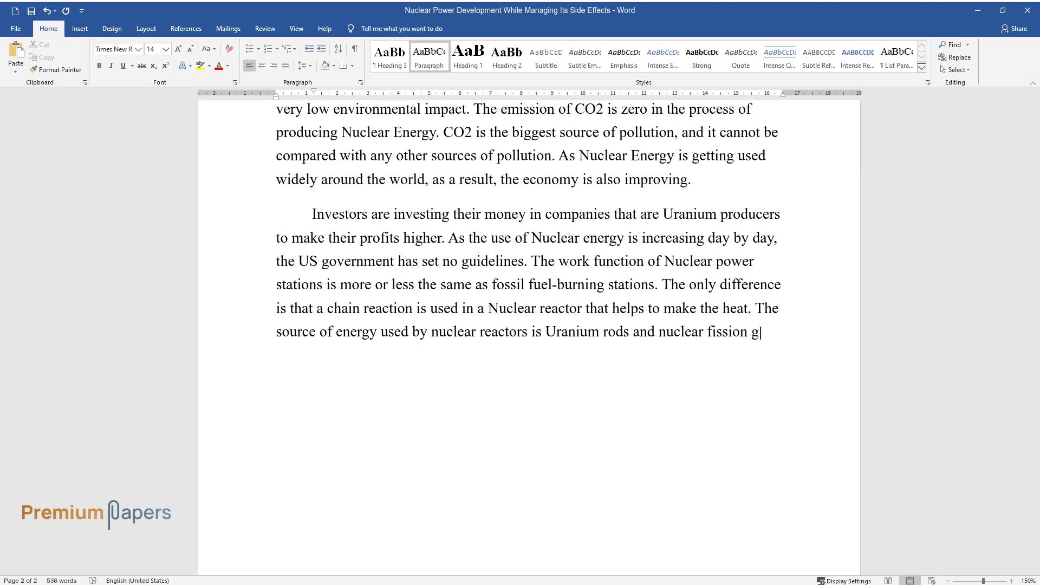
text(enerates heat in them. When the ur)
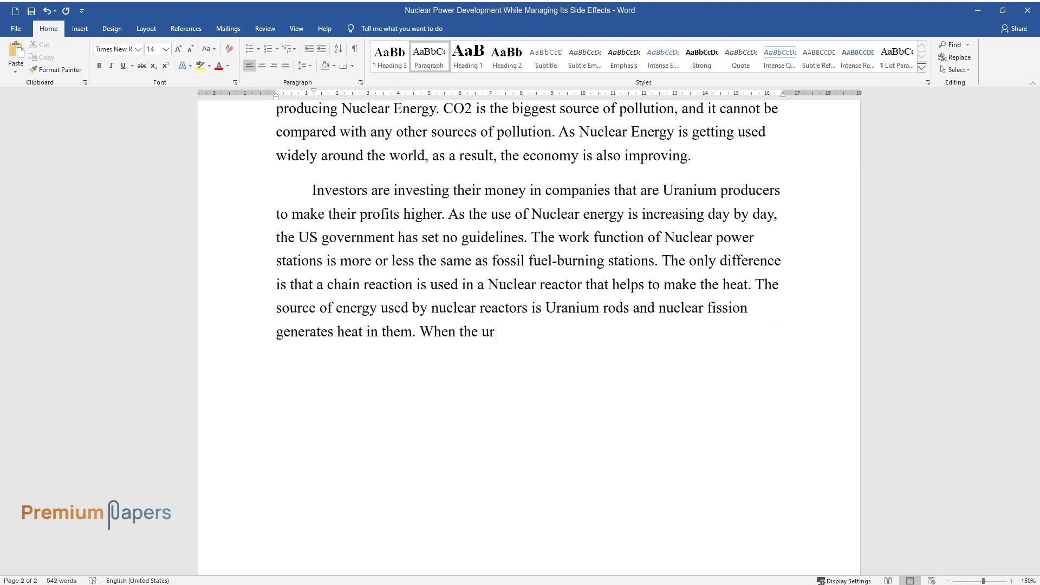
text(anium atoms are broken into half q)
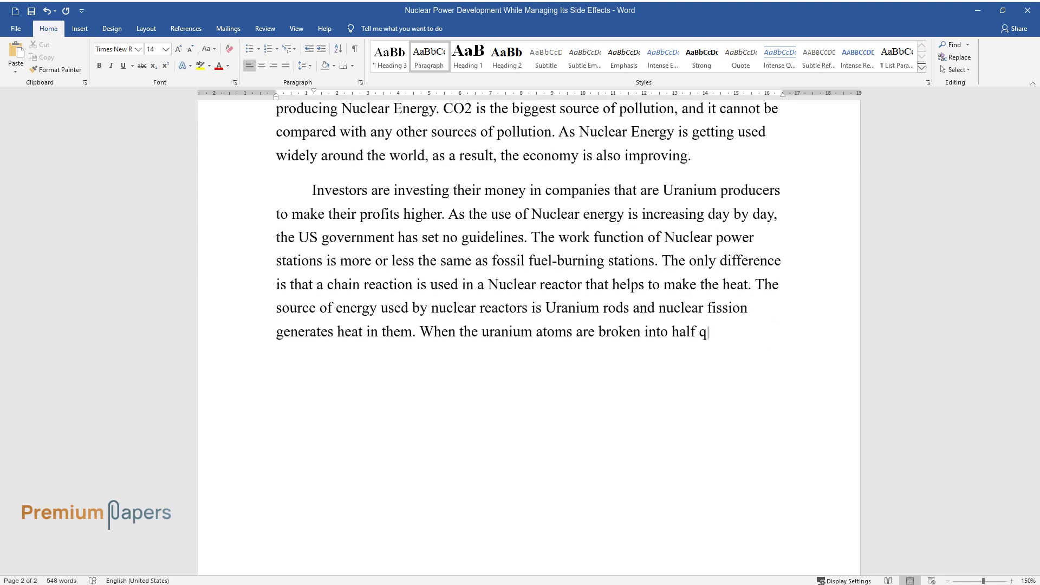
text(uite roughly pieces heat energy is released.)
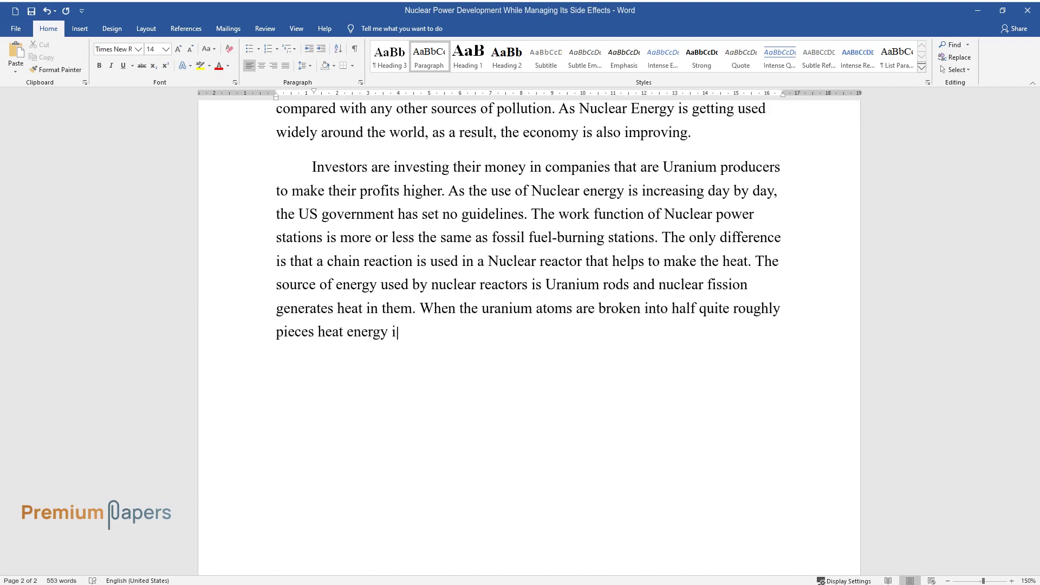
key(Return)
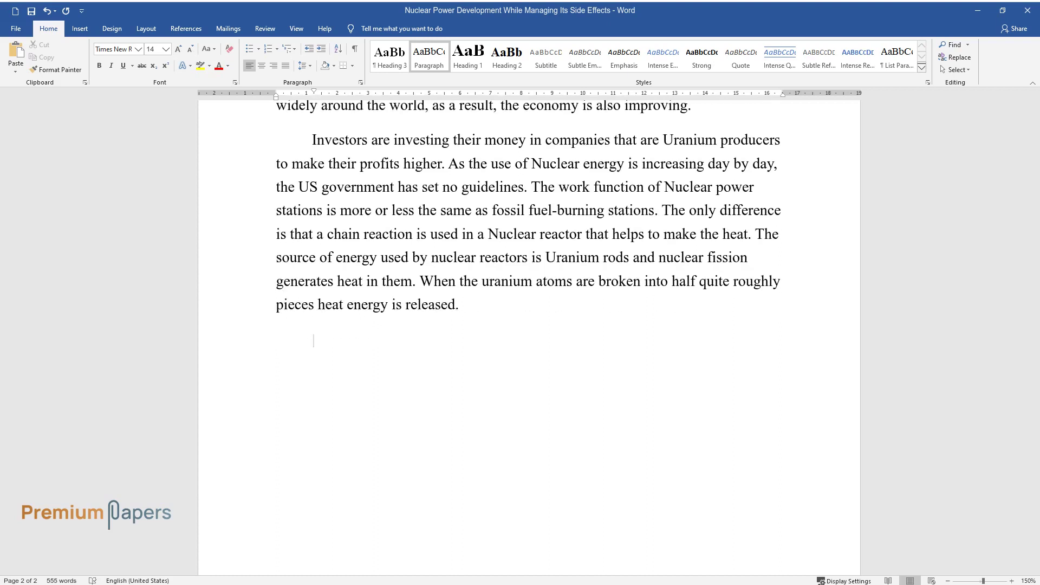
Write the paragraph on water, steam turbines and greenhouse gases, ending 'stopping global warming totally.'.
text(After this process water is spr)
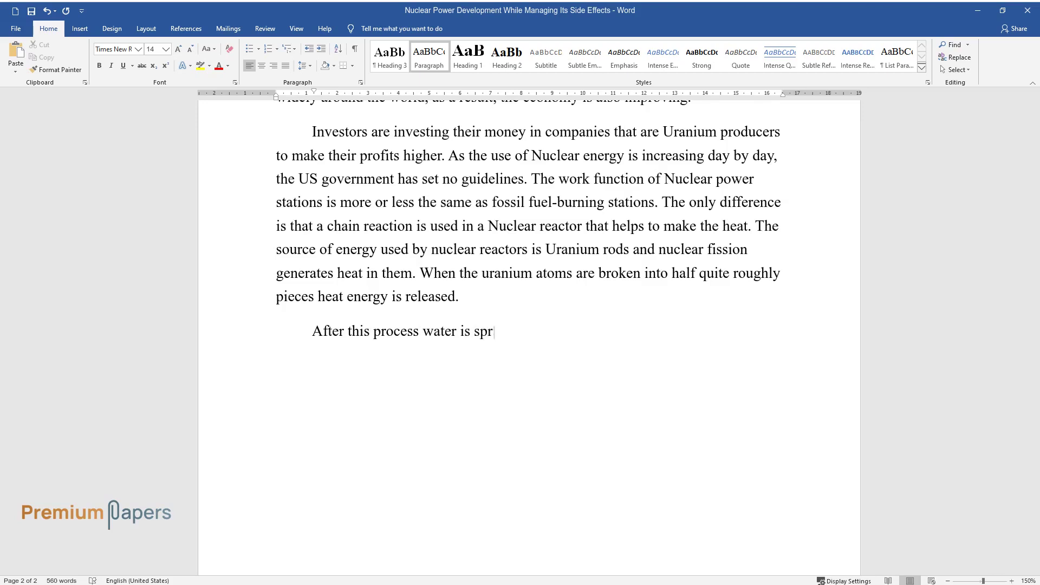
text(ayed over the reactor and it a)
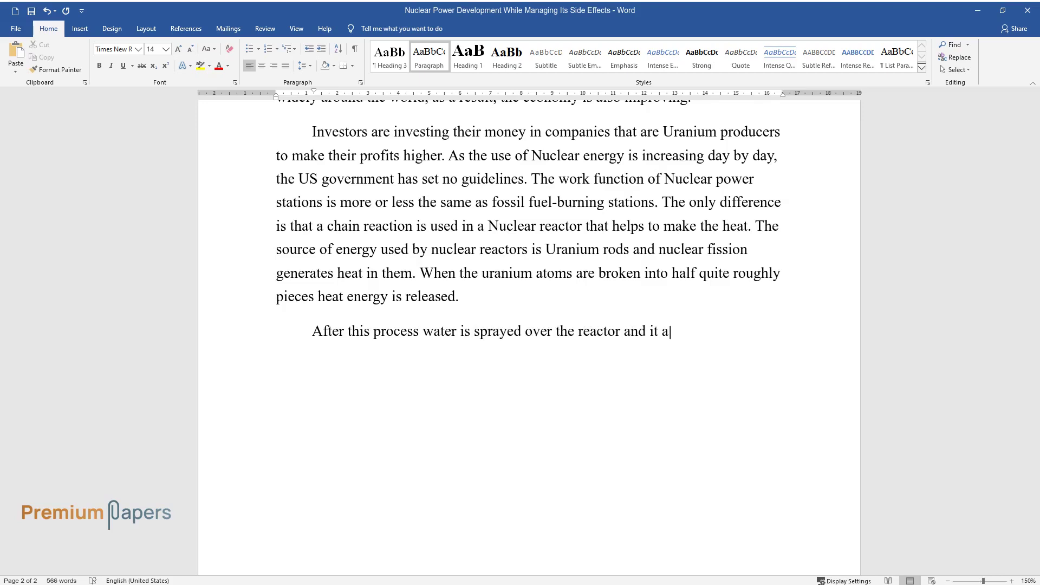
text(bsorbs the heat, and the water)
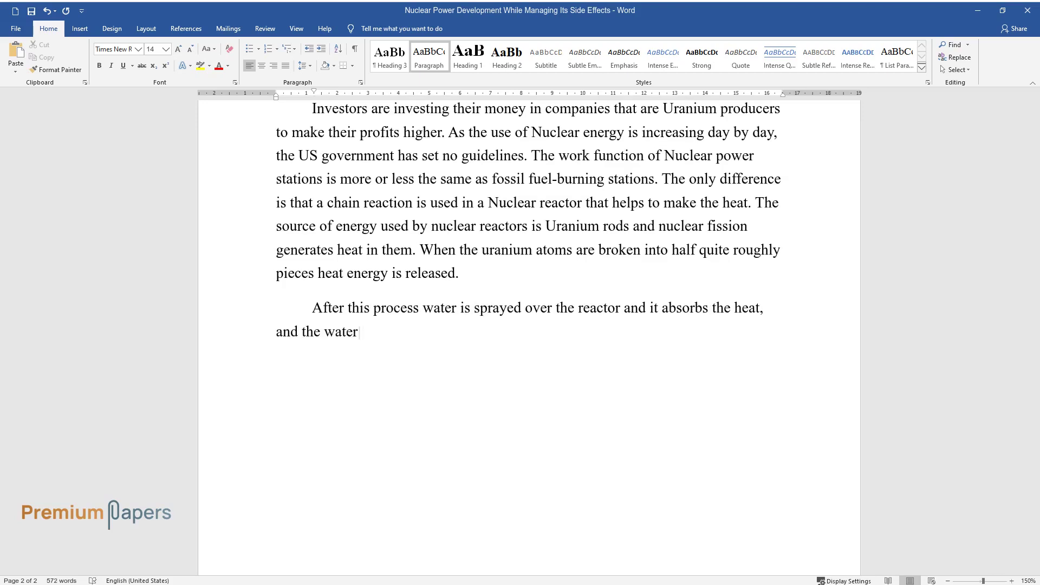
text( turns into a stream. Generato)
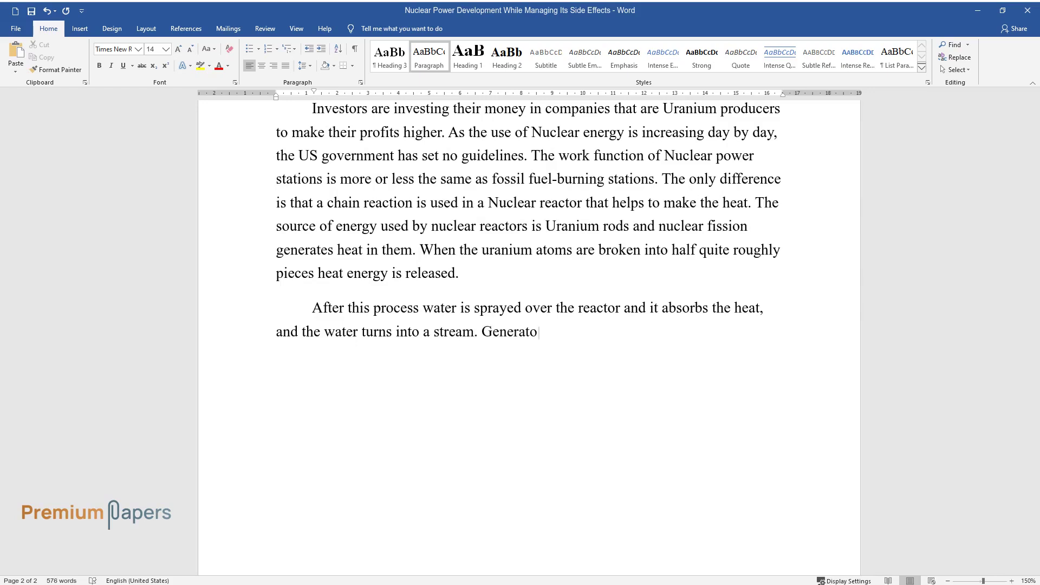
text(rs and turbines are used in mod)
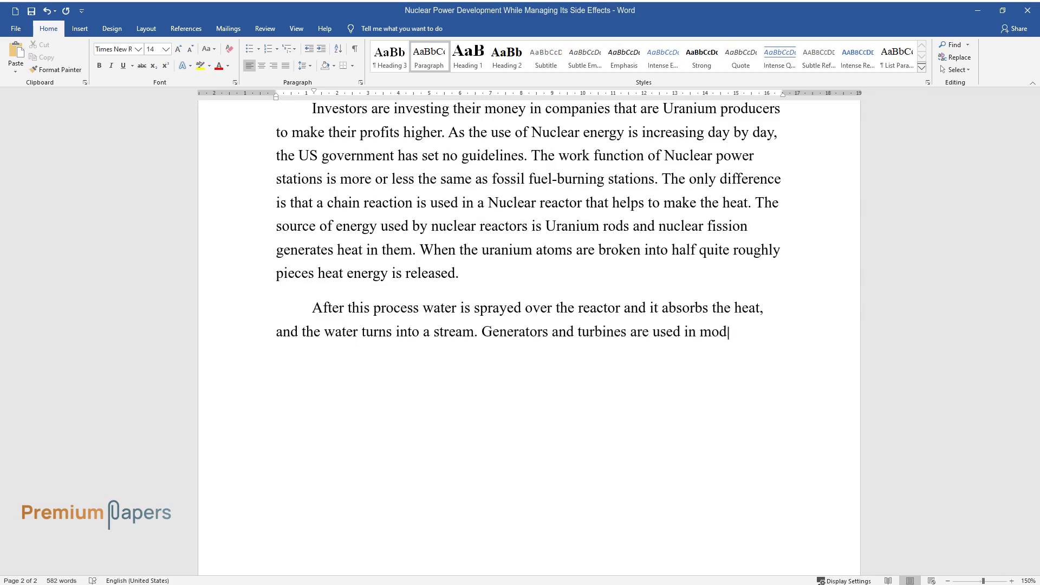
text(ern nuclear power stations. Nu)
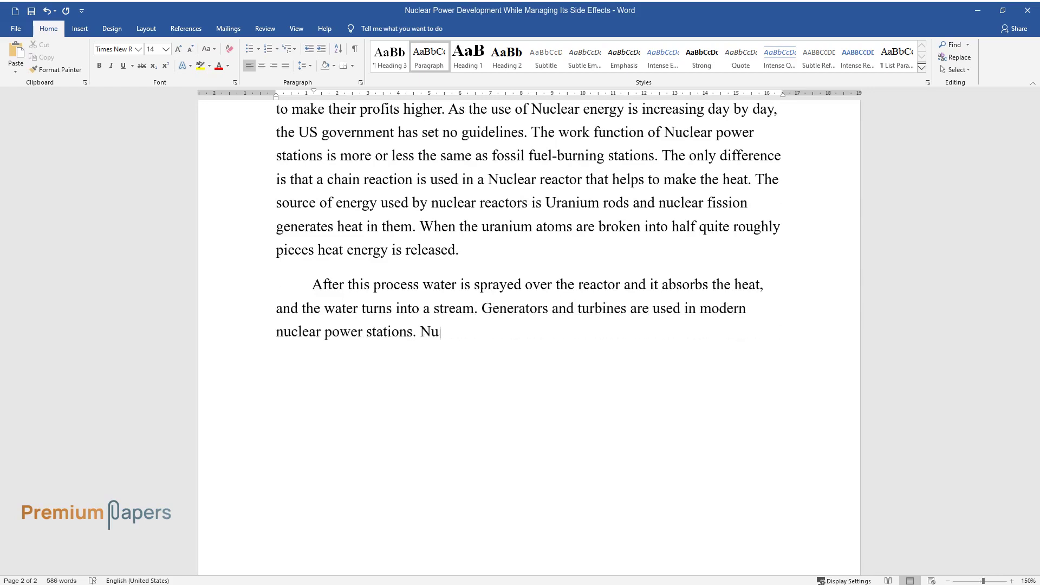
text(clear energy is the perfect so)
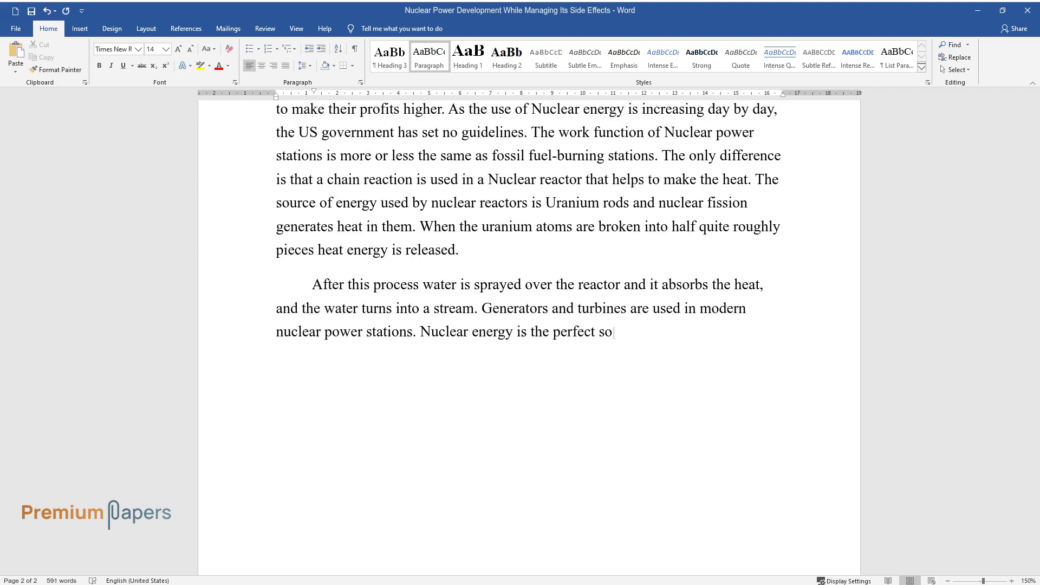
text(lution to global warming as the)
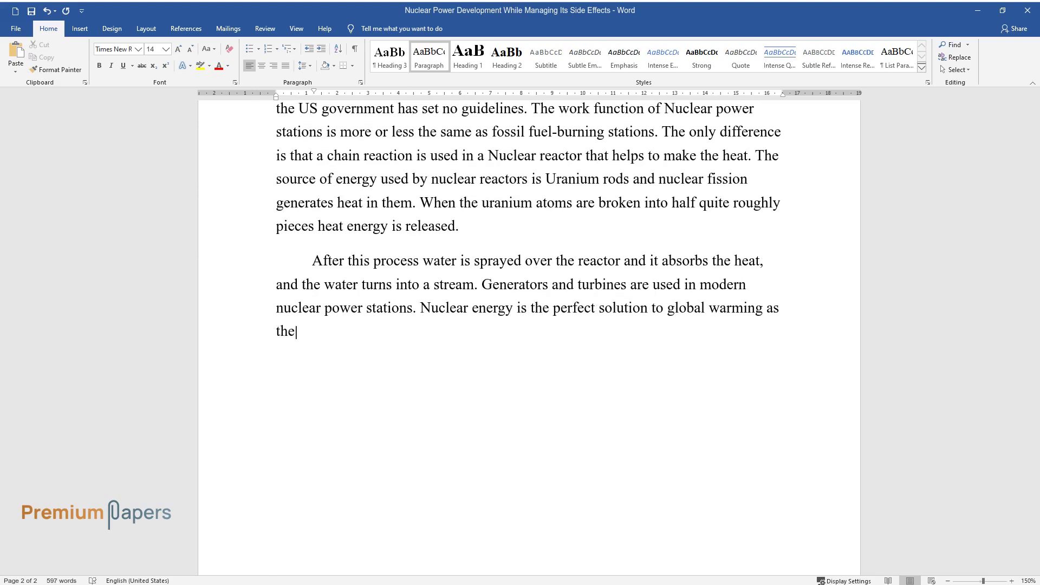
text( main reason for global warmin)
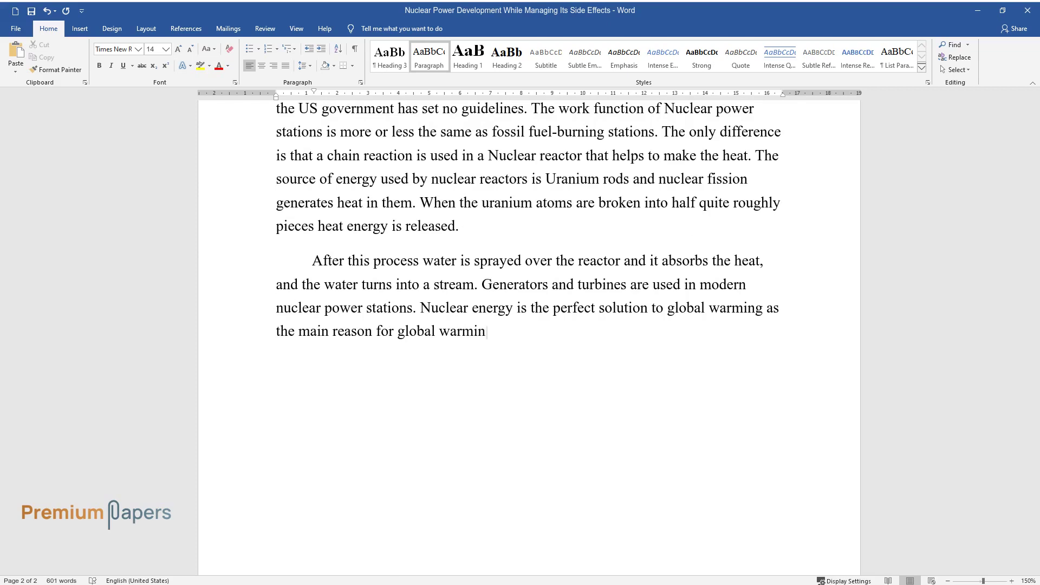
text(g is the increase of greenhous)
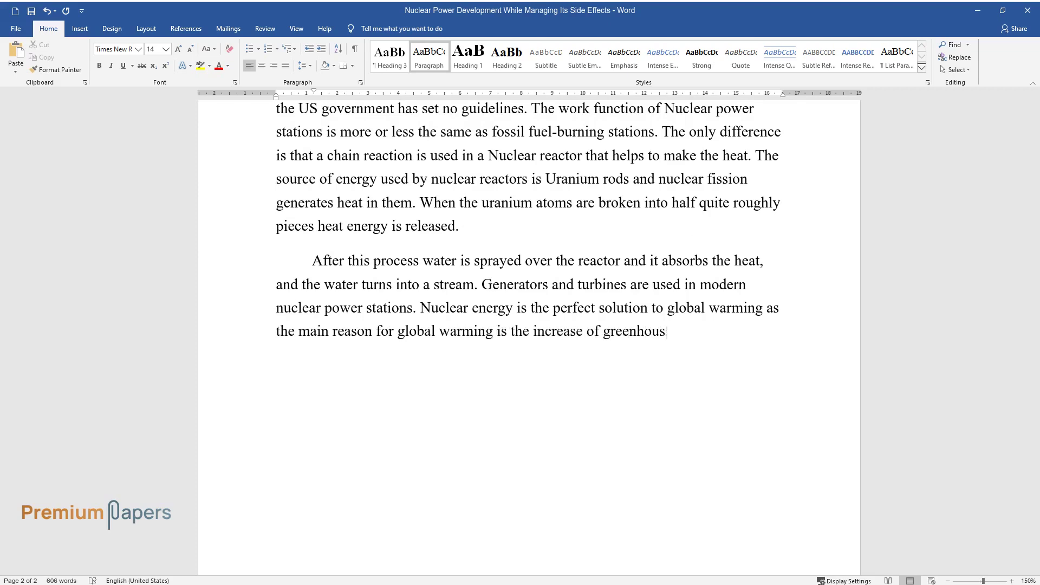
text(e gases like CO2. The average l)
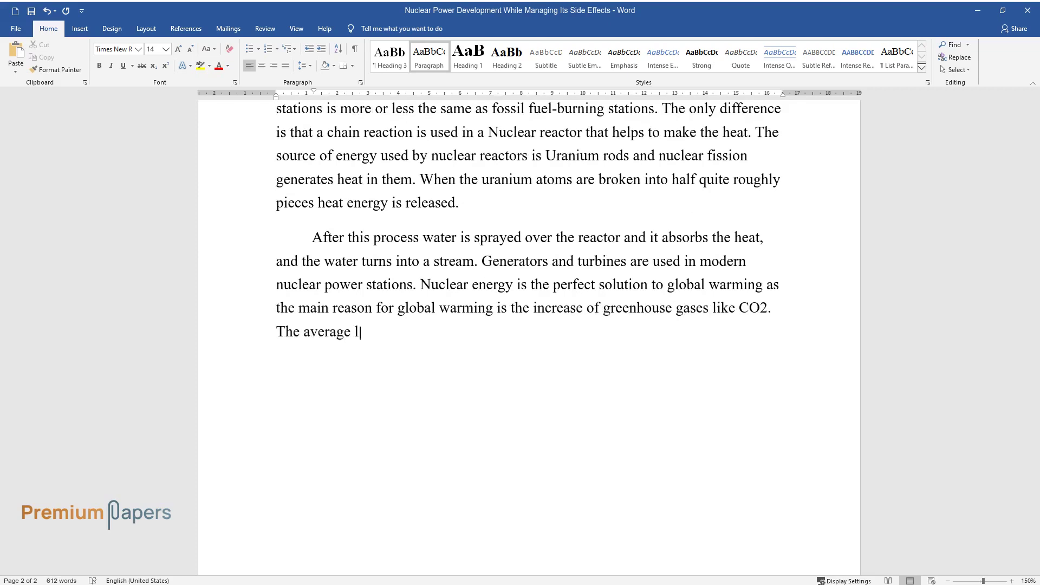
text(ifetime of greenhouse gases i)
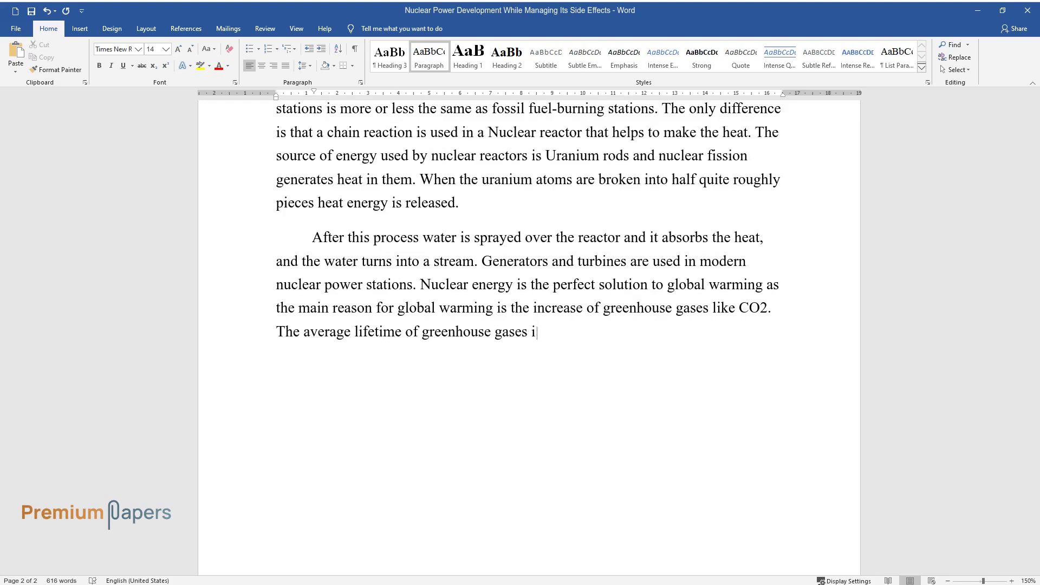
text(s around 100 to 200 years. So,)
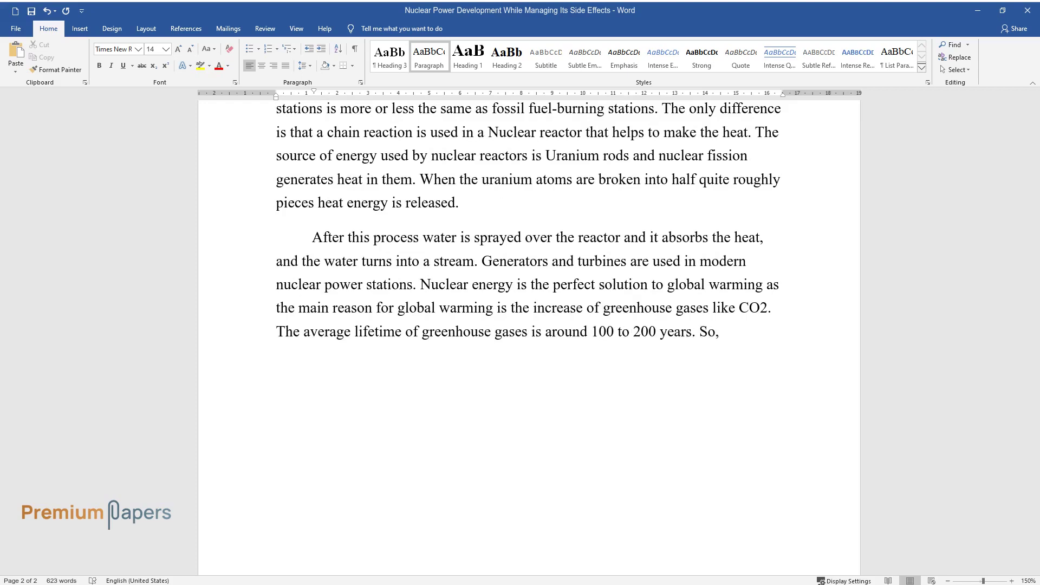
text( nuclear energy is quite)
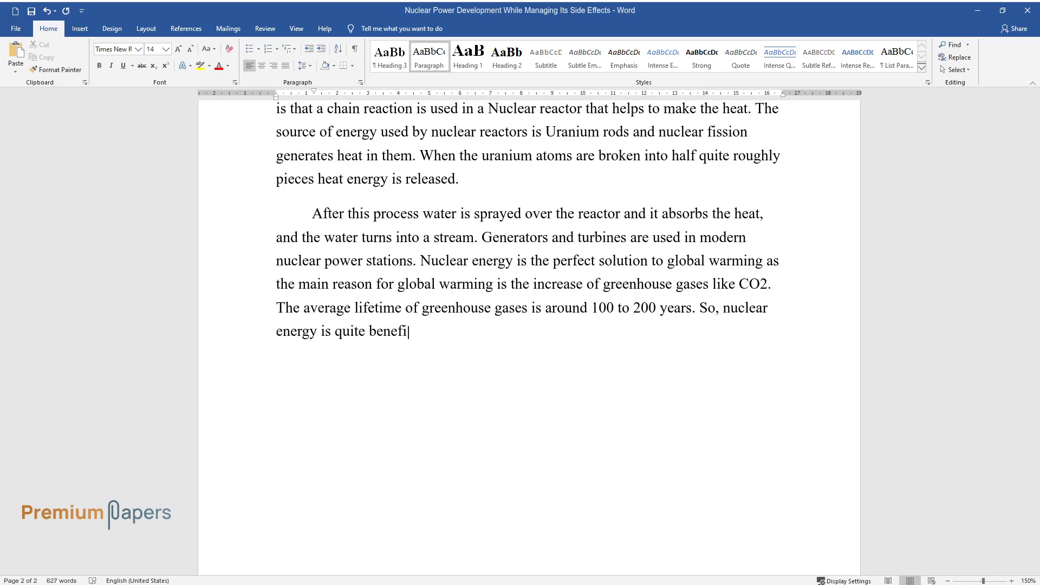
text( beneficial for stopping global warmin)
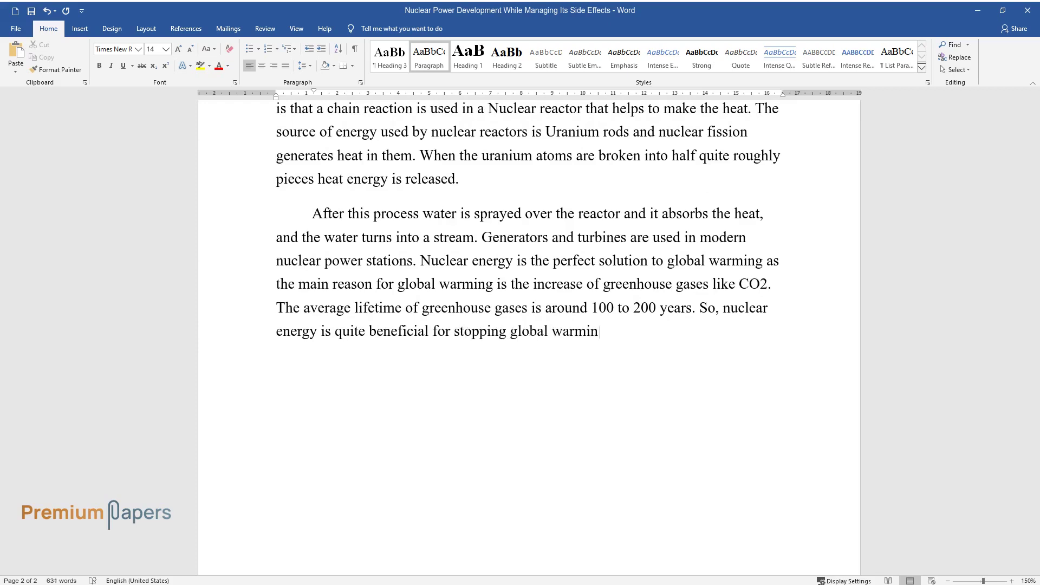
text(g totally.)
key(Return)
Add the 'Dealing with Nuclear Waste Safely' heading and its radioactive-waste paragraph ending 'and delay and decay.'.
text(Deal)
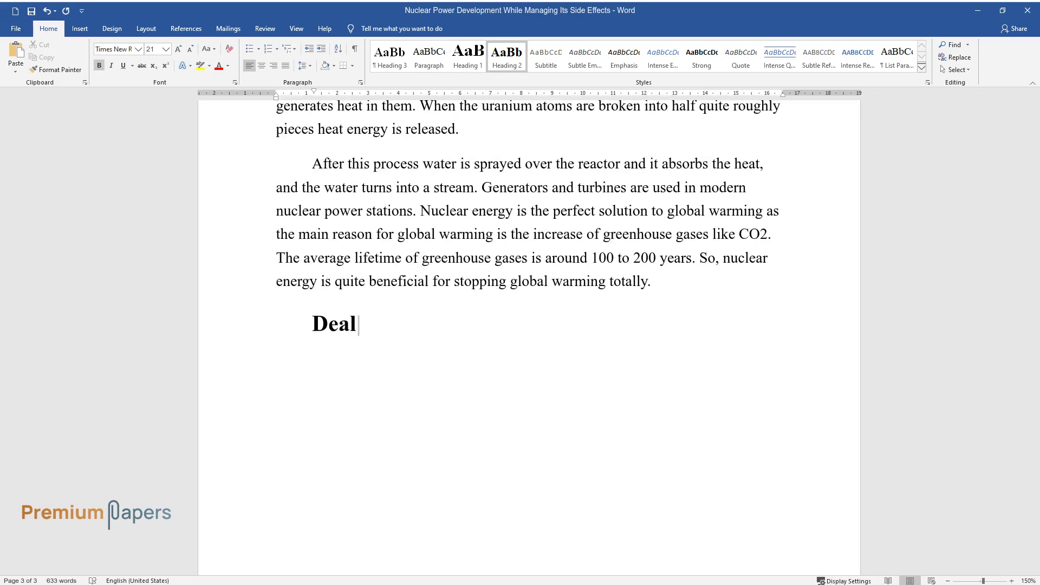
text(ing with Nuclear Waste Safely)
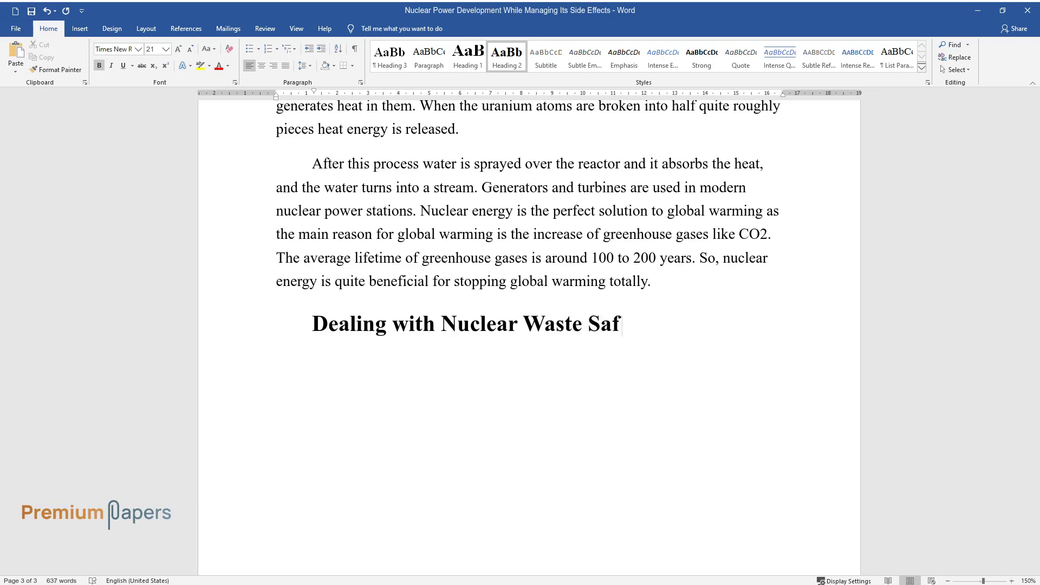
key(Return)
text(There are d)
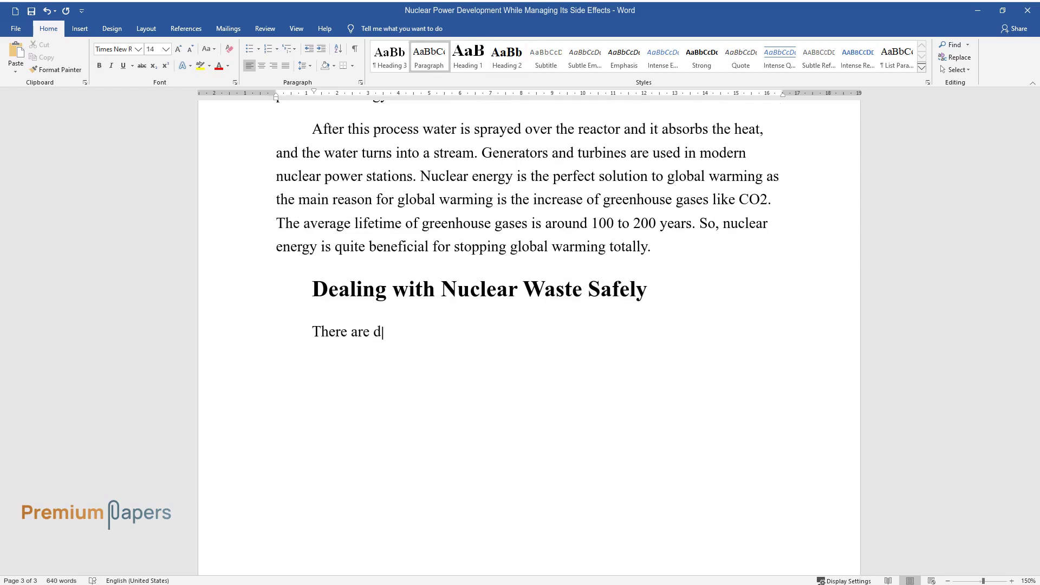
text(ifferent types of radioactive wa)
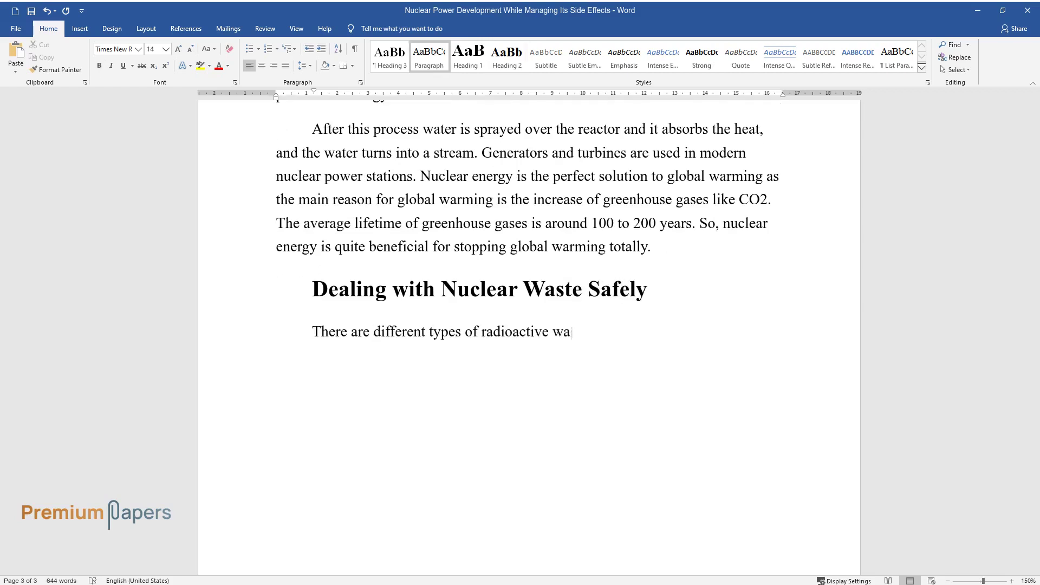
text(ste. Each of these types requir)
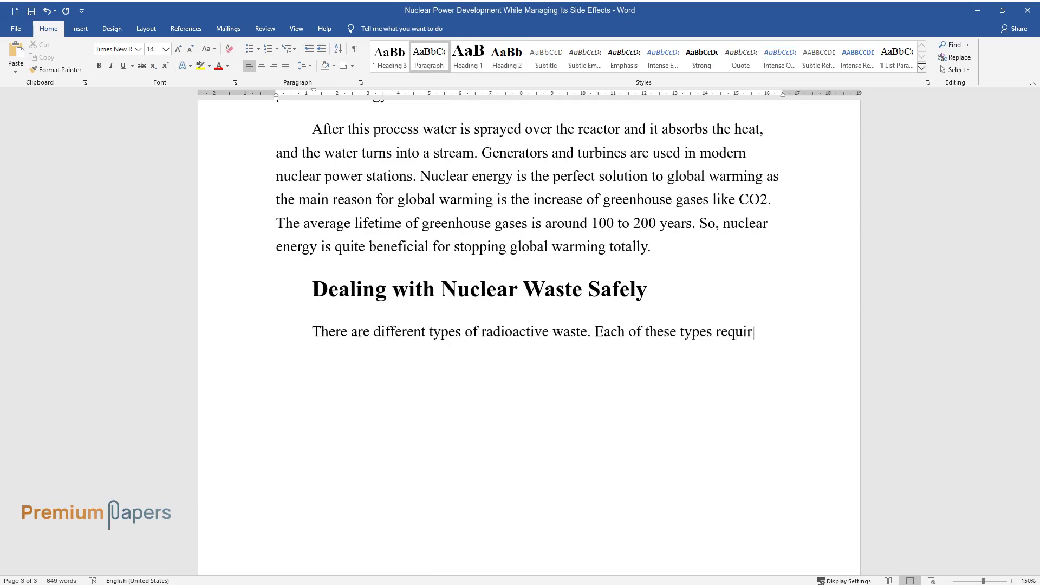
text(es different methods of nuclear )
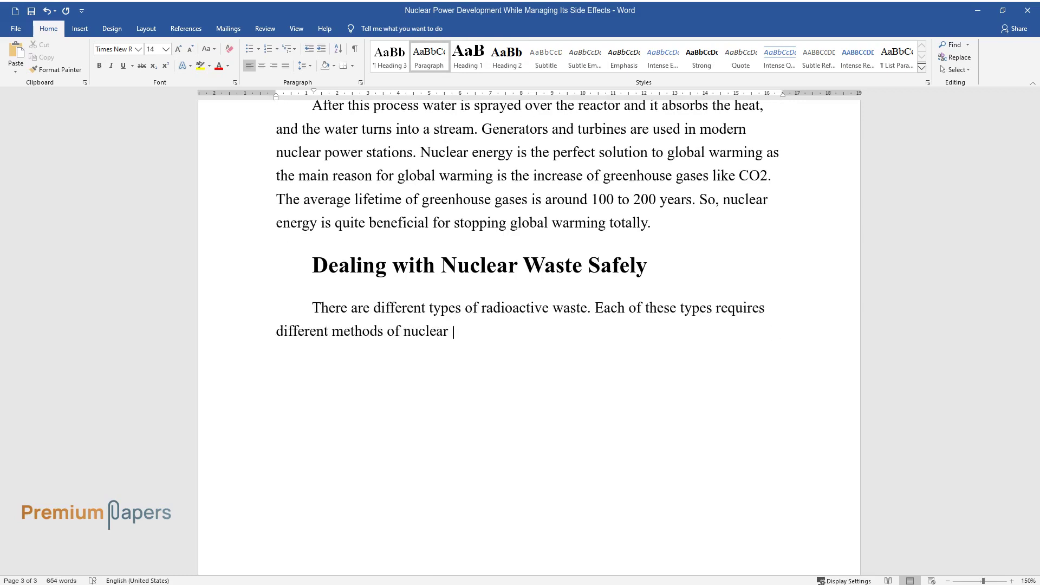
text(waste management. Nuclear waste )
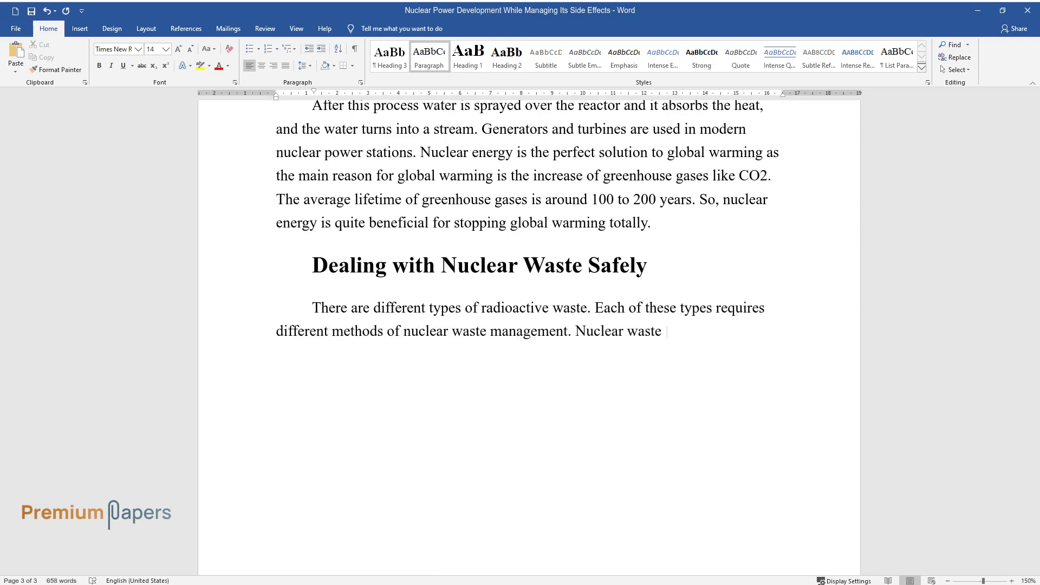
text(is categorized into three levels)
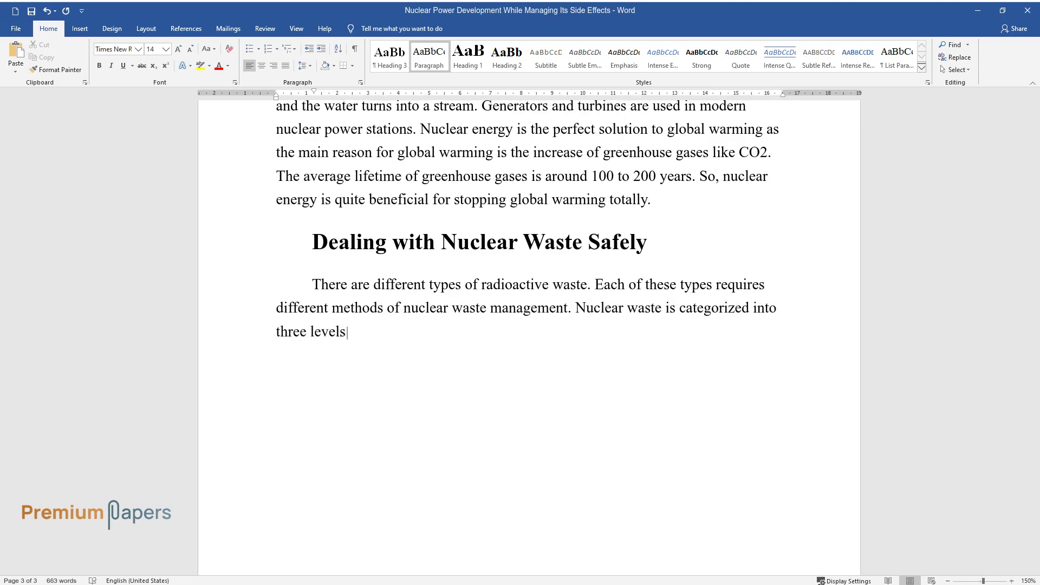
text( – low, medium, and high levels )
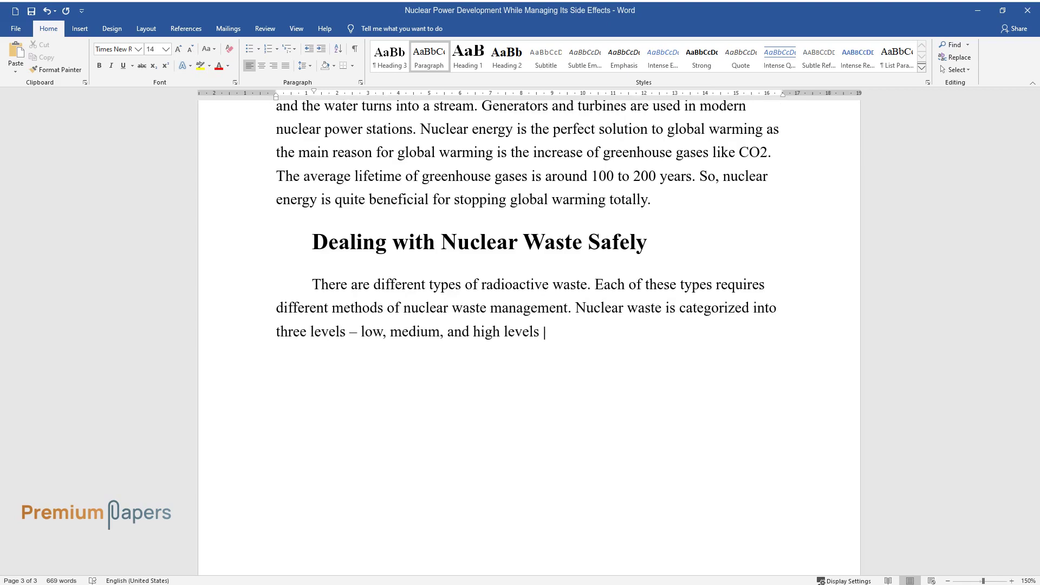
text(depending on the concentration )
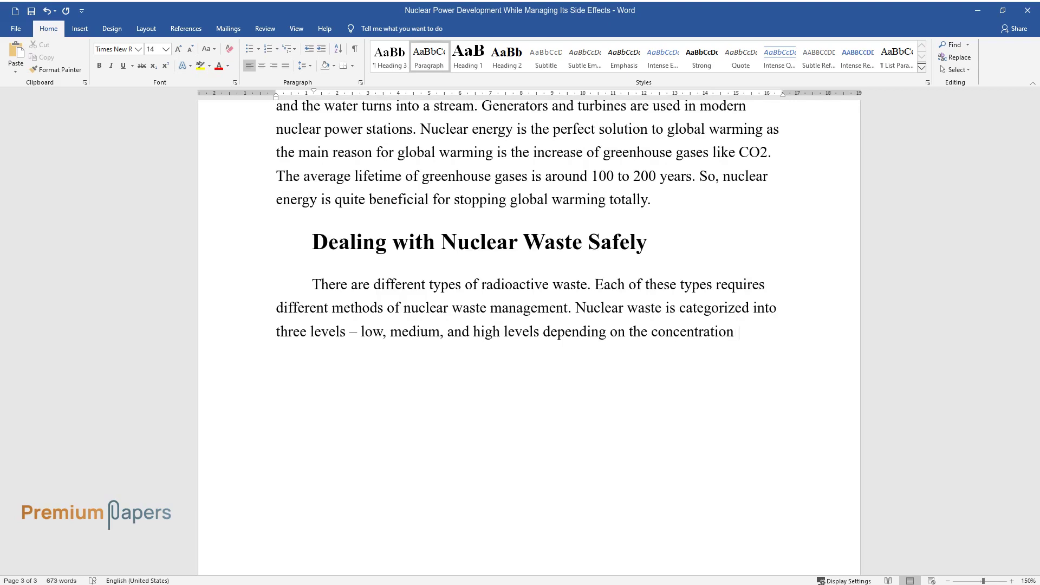
text(of radioactivity. For managing t)
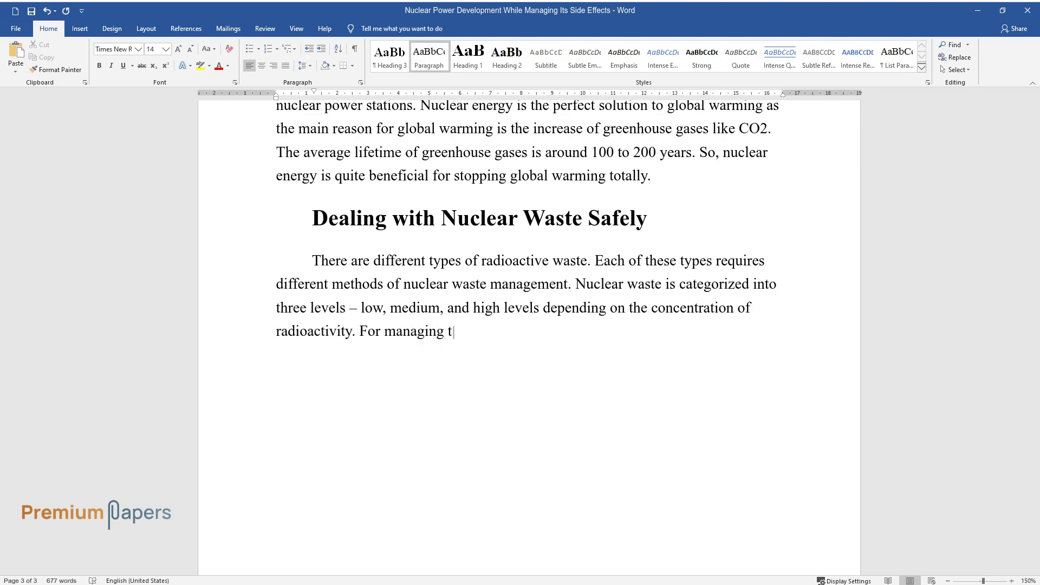
text(he radioactive wastes, there are)
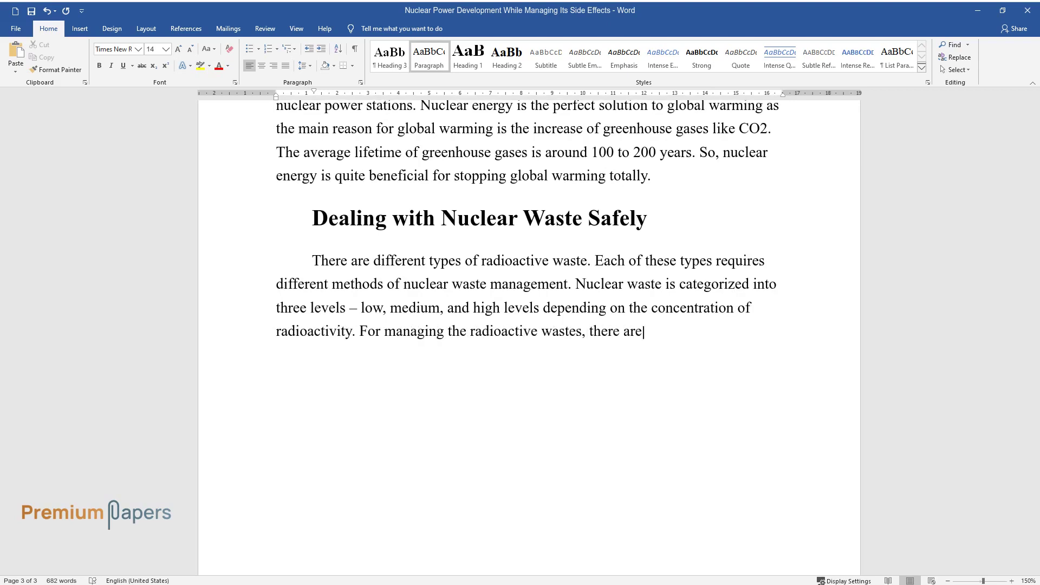
text( once again three primary method)
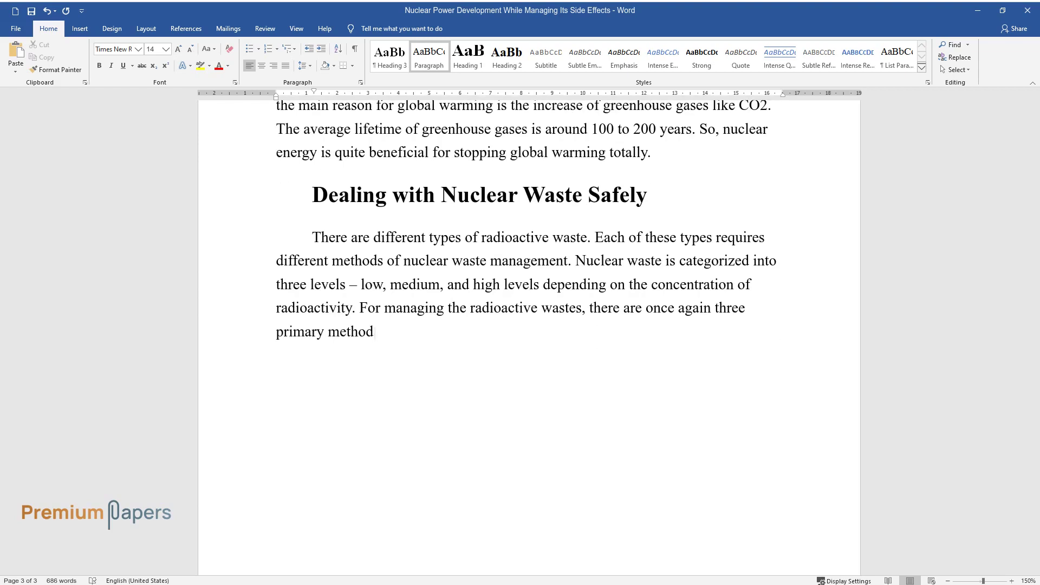
text(s which are deployed: dilute an)
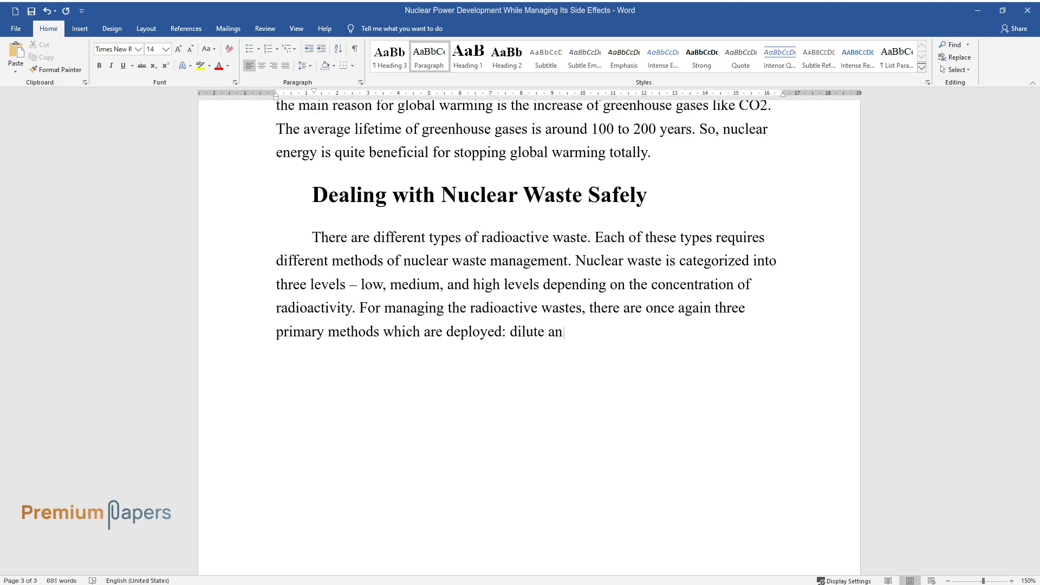
text(d disperse, concentrate and cont)
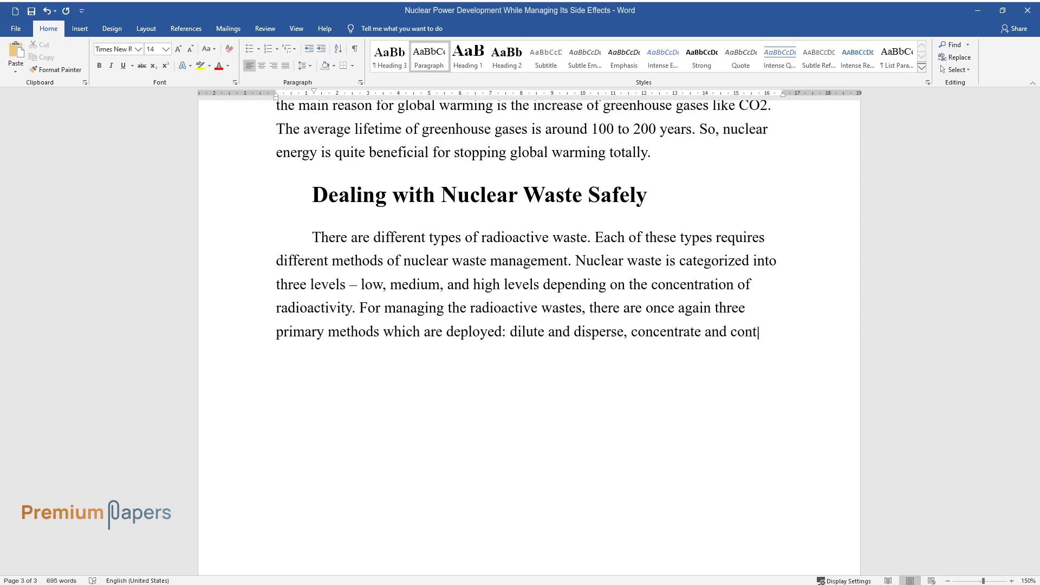
text(ain, and delay and decay.)
key(Return)
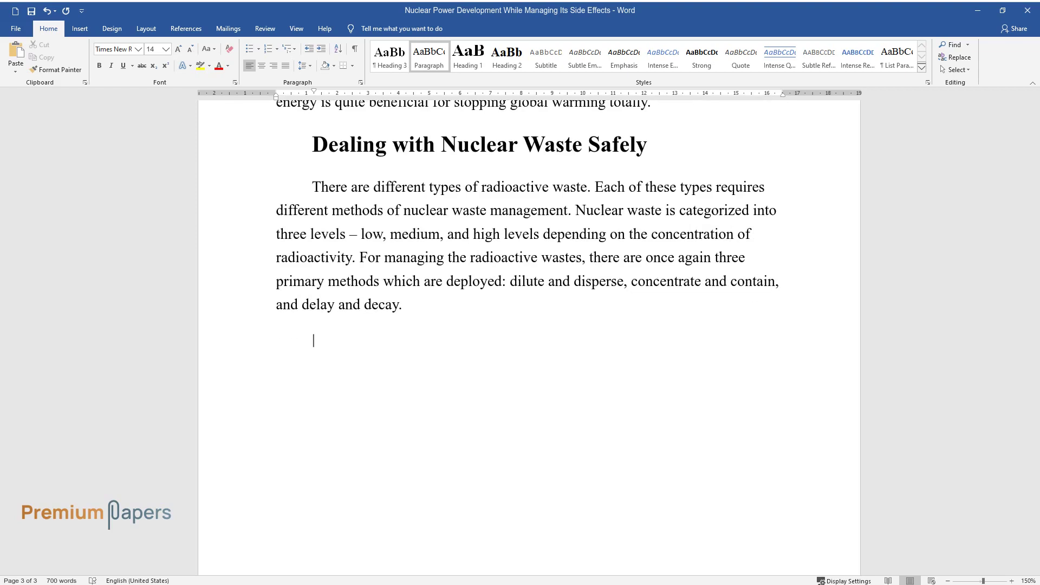
Write the fission-products paragraph ending 'period of storage.', then the 'Why Nuclear Power Is Worth the Effort…' heading.
text(In operation, result)
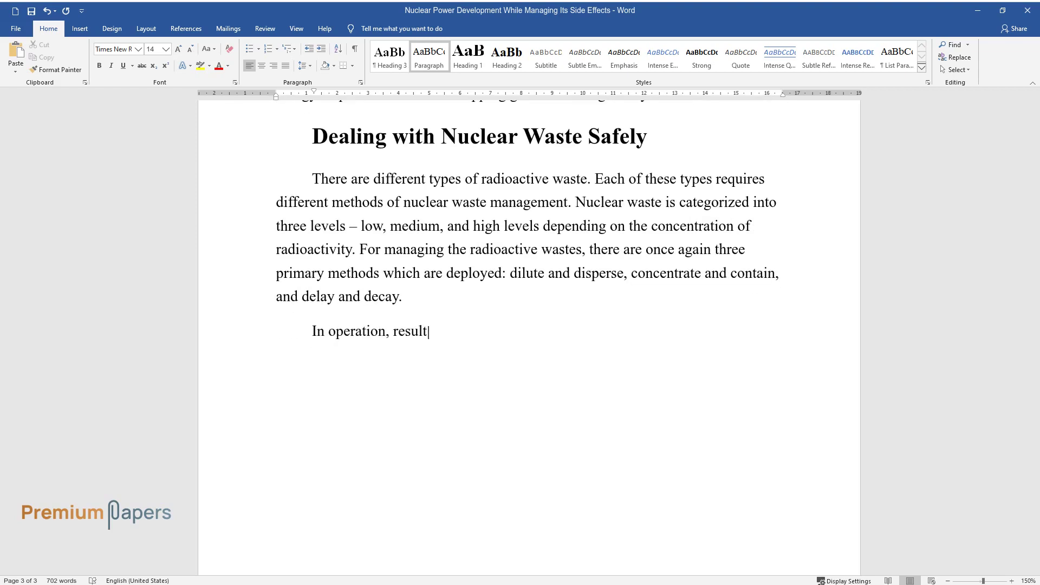
text(ing fission products (plutonium)
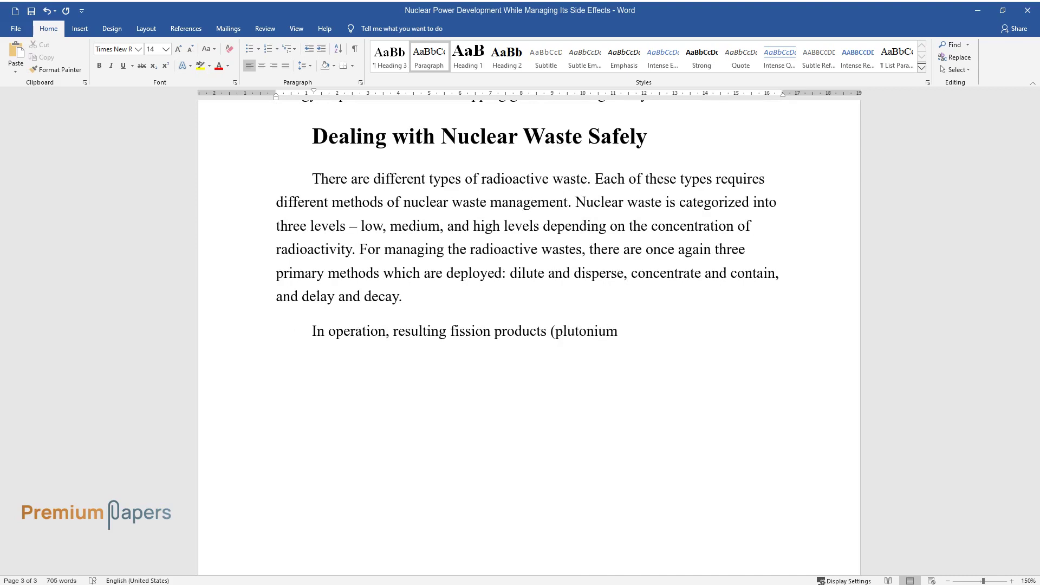
text(, americium, neptunium, and so )
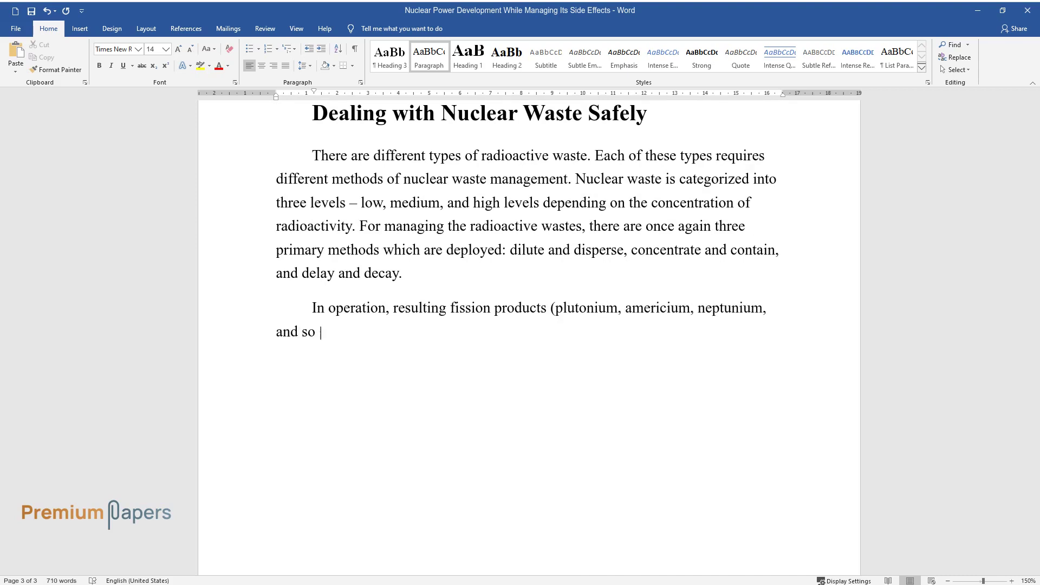
text(on) must be kept away from the )
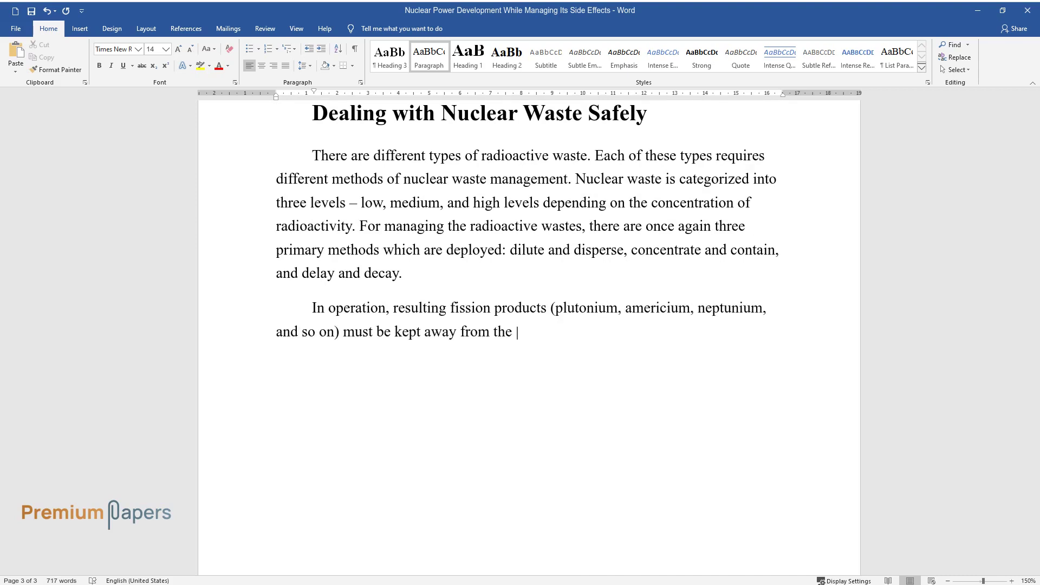
text(biosphere until they disintegra)
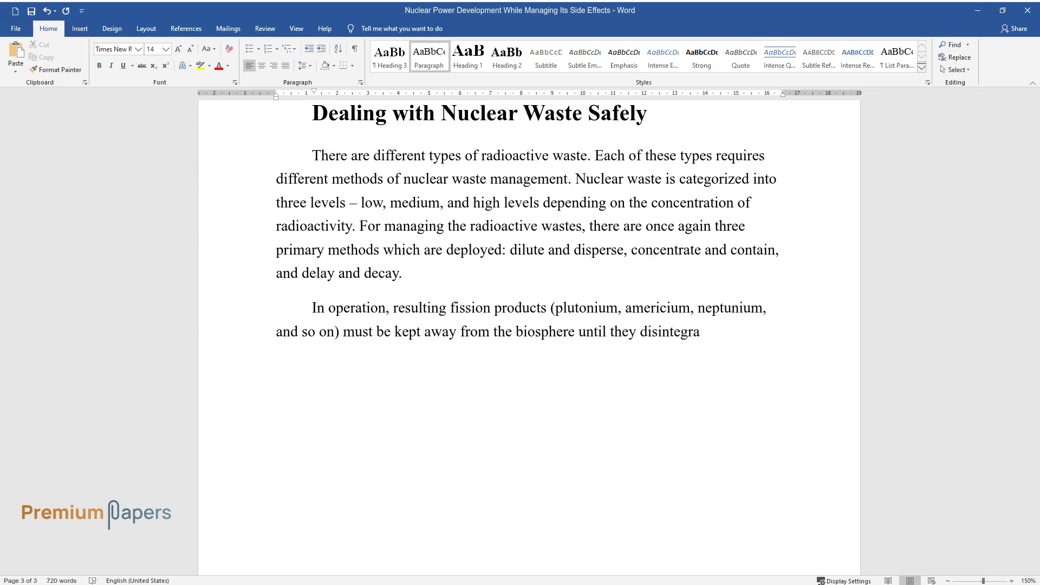
text(te. The time ta)
text(ken for this de)
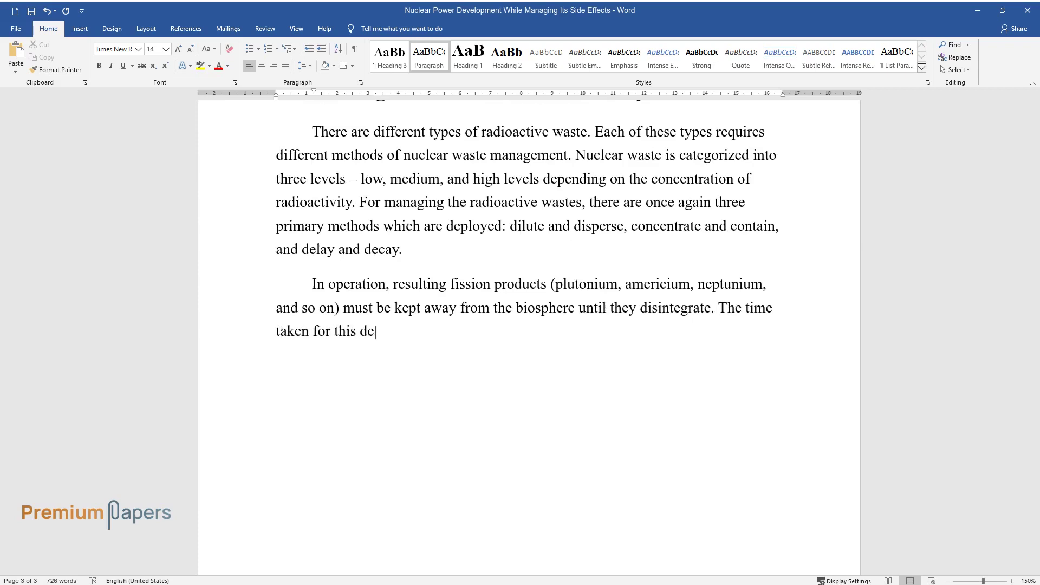
text(pends on the isotope. According)
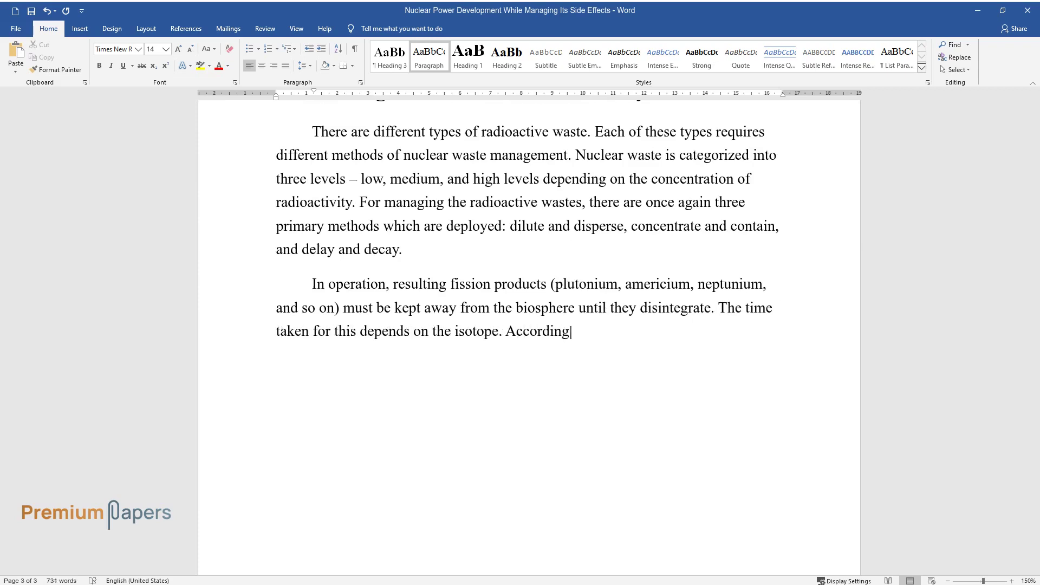
text( to the research conducted by L)
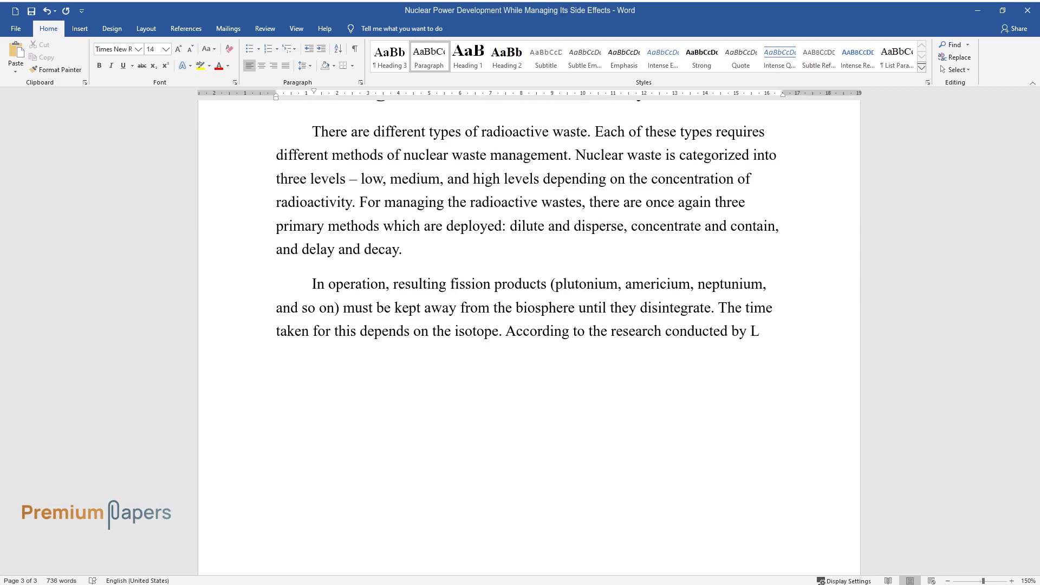
text(ong, the fission product is an )
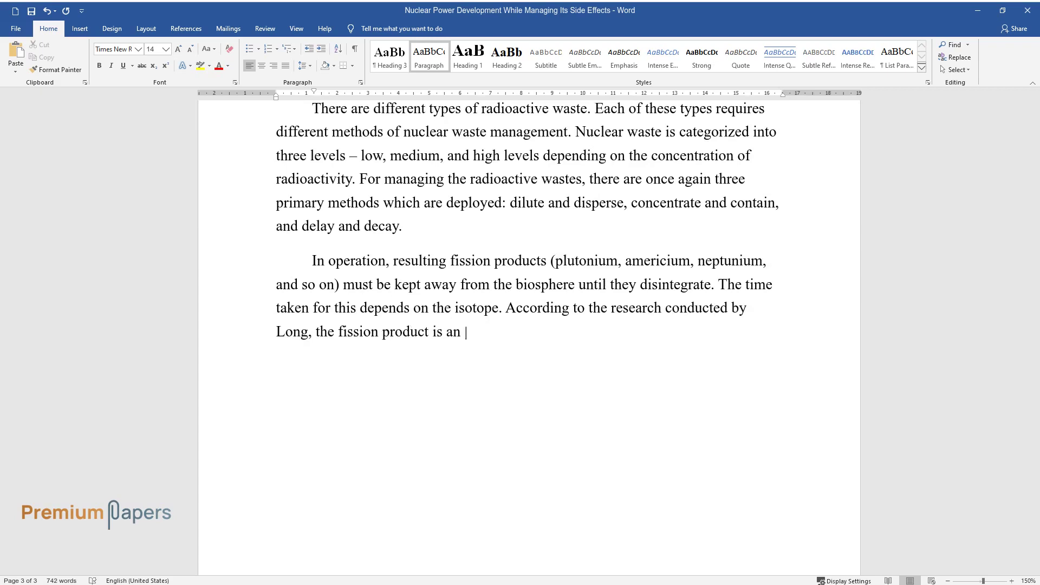
text(iodine isotope with a half-lif)
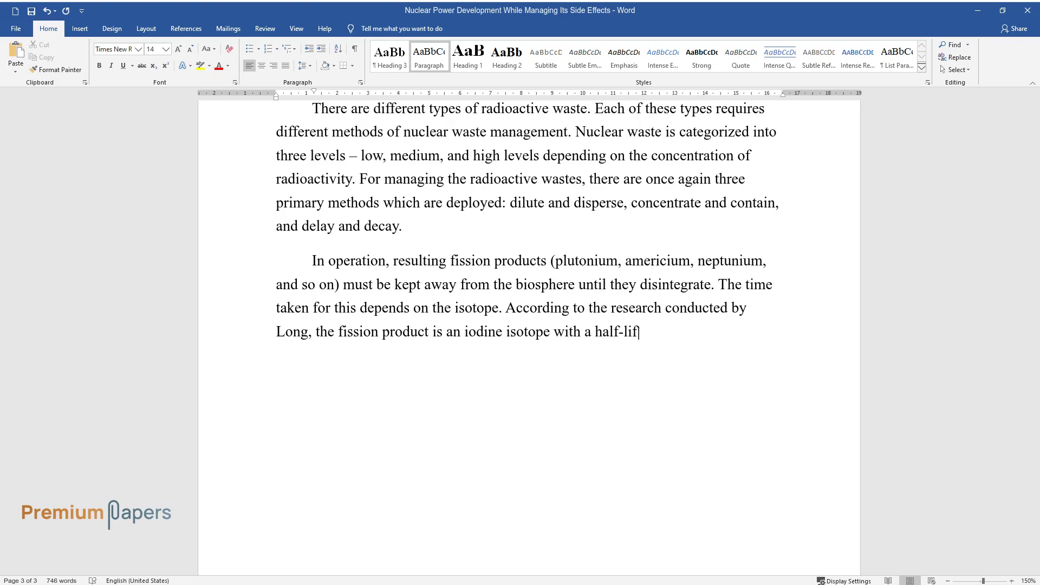
text(e of 15.7 million years. Iodine)
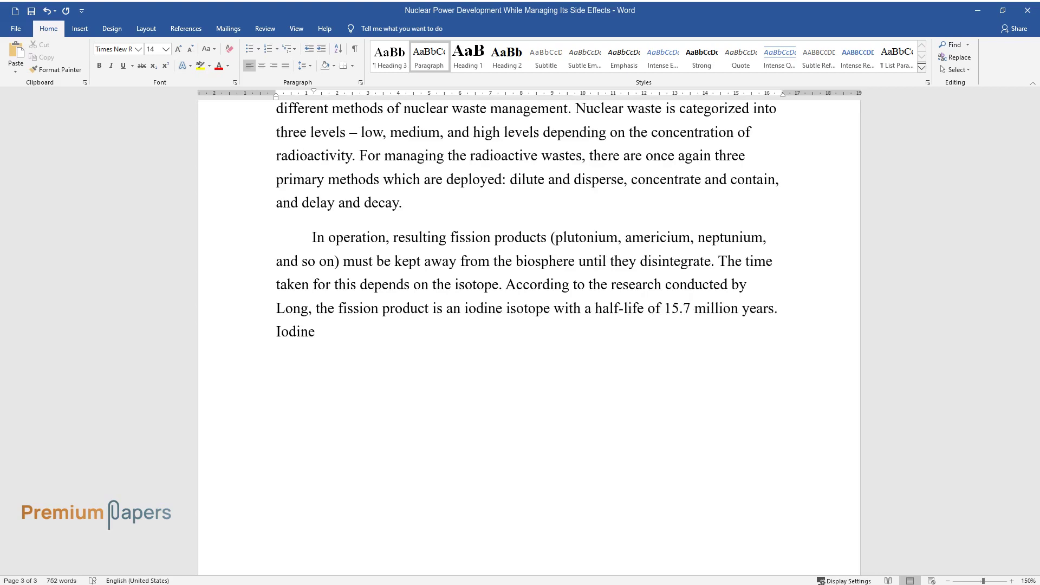
text( and its isotopes is an essenti)
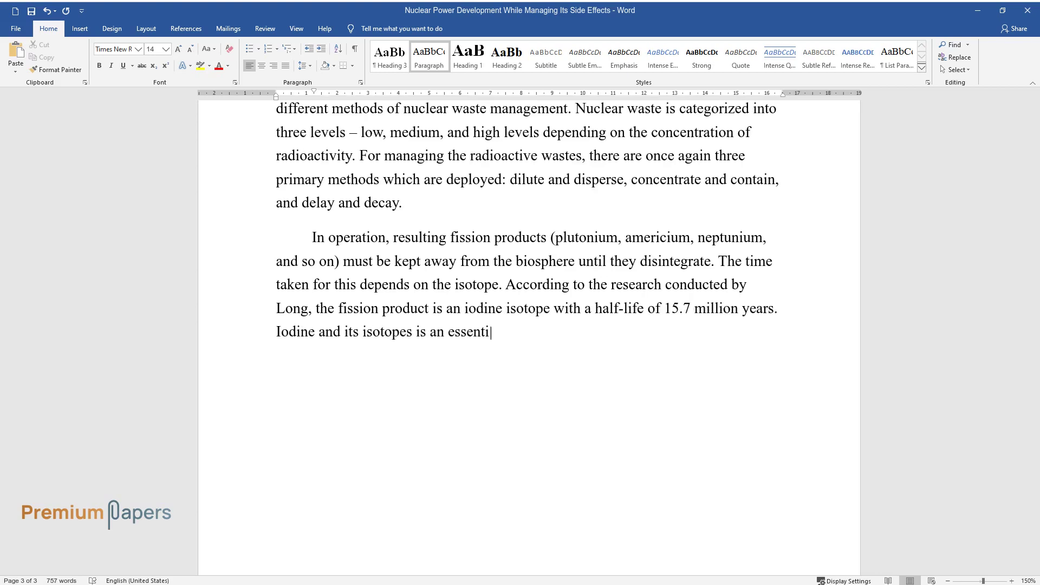
text(al trace element which is activ)
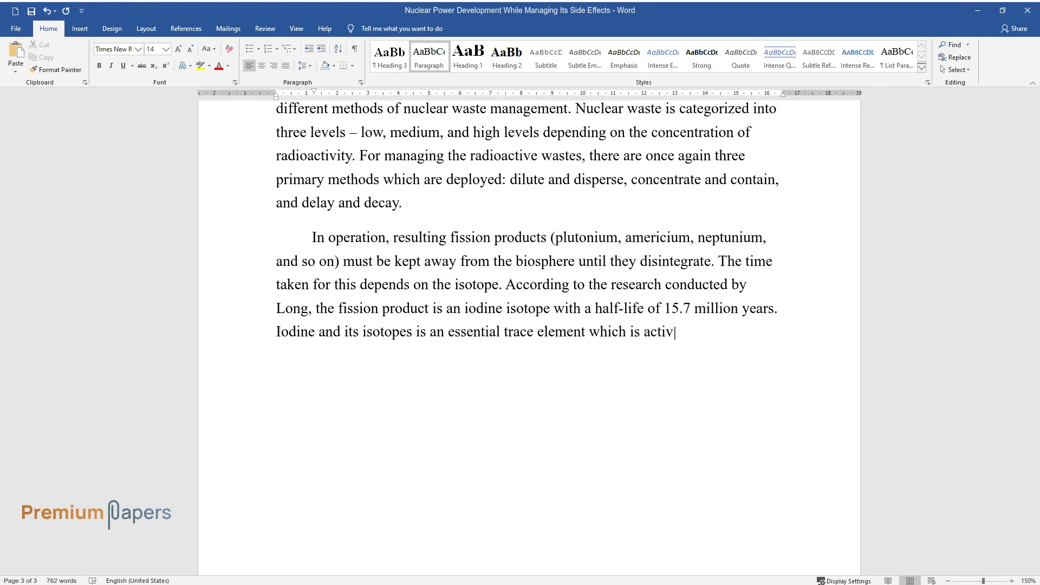
text(ely absorbed by the human body)
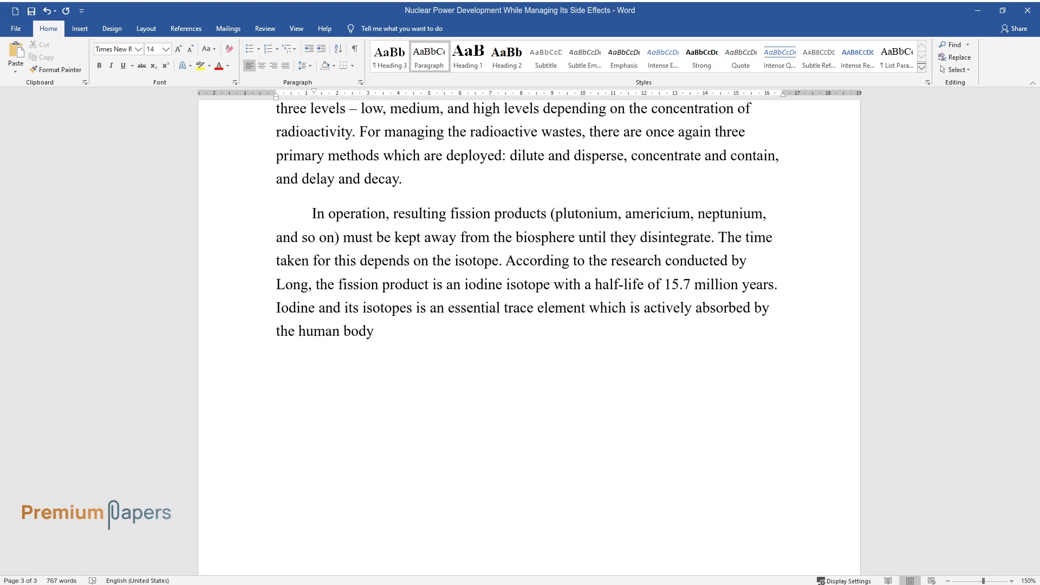
text(. The risk is primarily in a re)
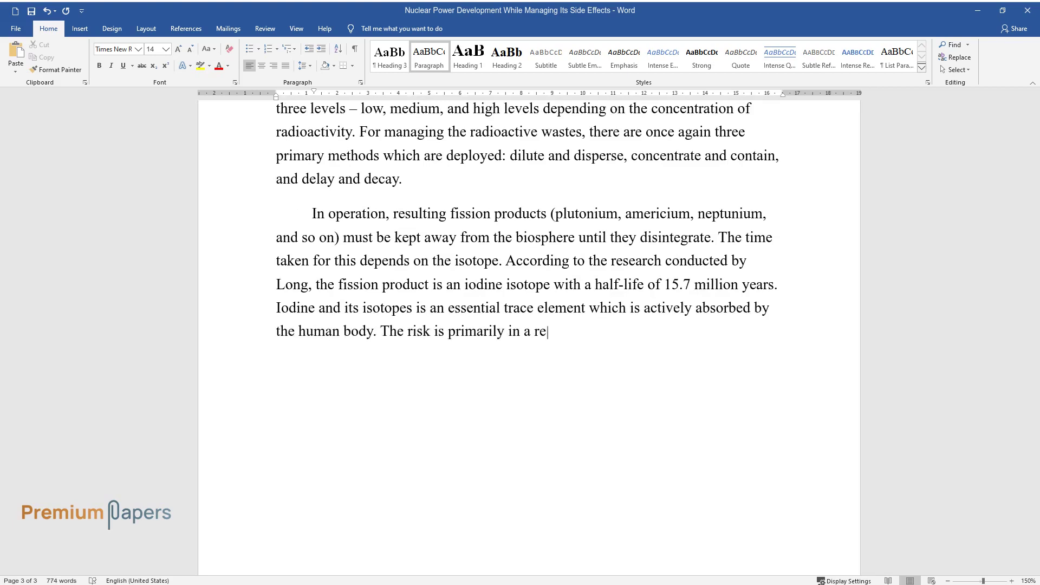
text(lease during the period of stor)
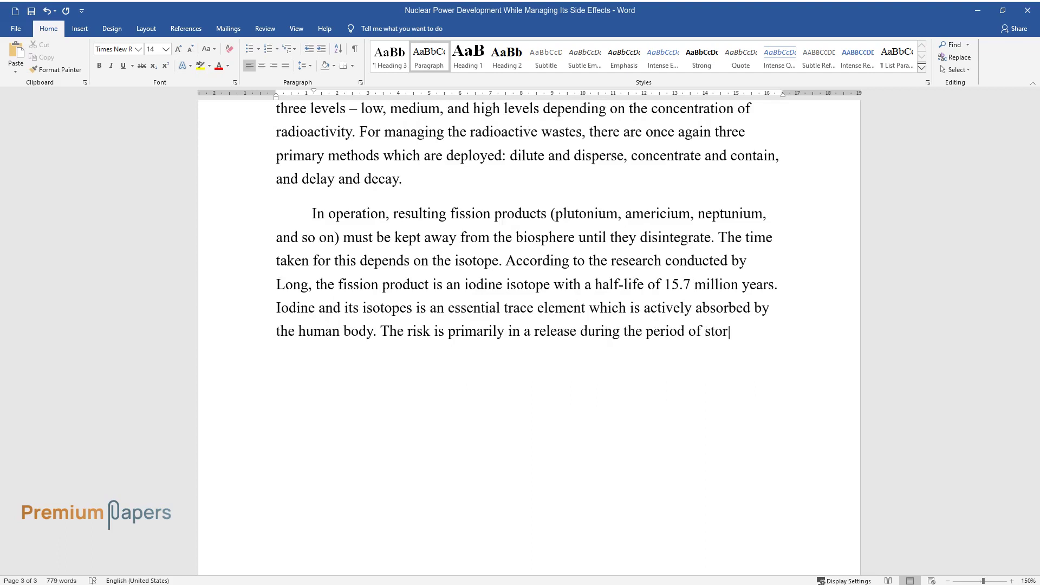
text(age. Why Nuclear)
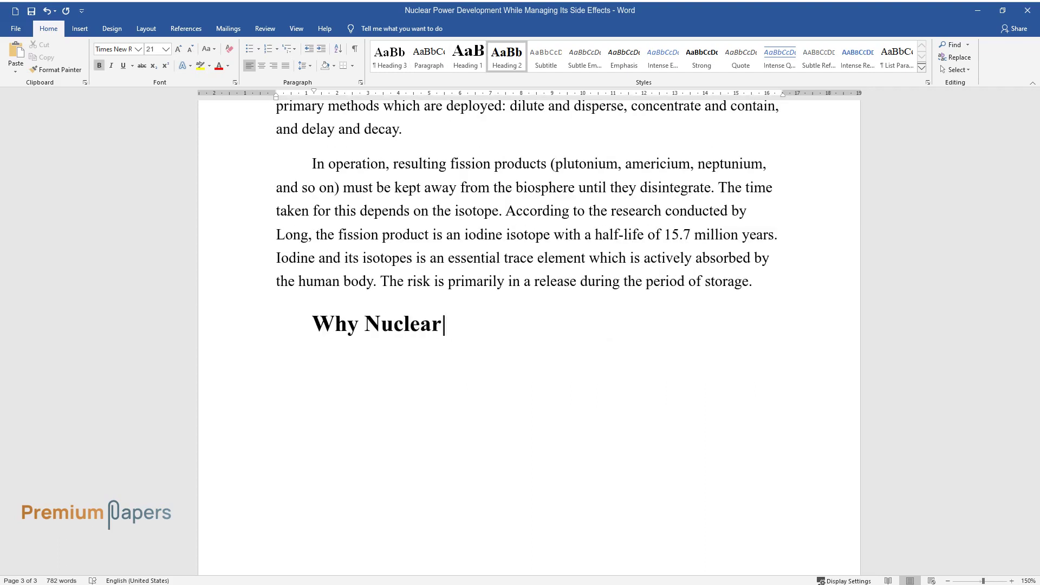
text( Power Is Worth the Effort to )
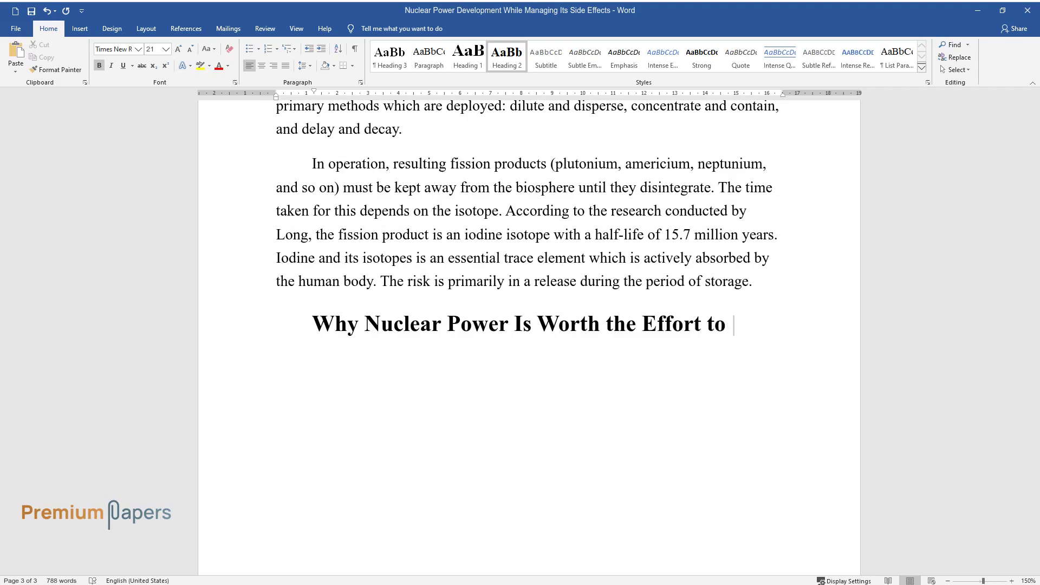
text(Deal with Nuclear Waste?)
key(Return)
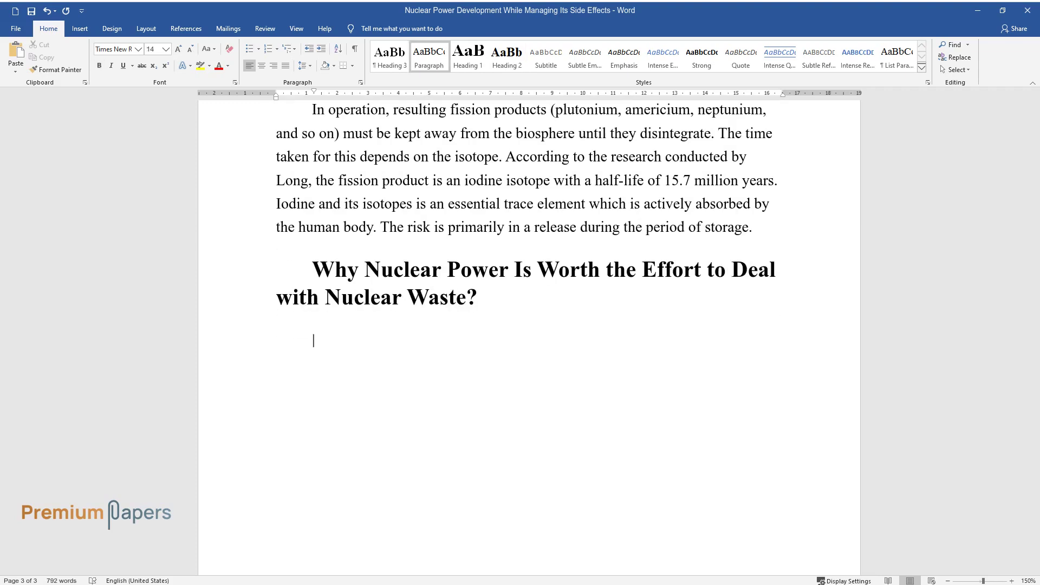
Write the paragraph on La Hague reprocessing, Castor transports and the 2005 ban, ending 'the only option.'.
text(Before the disposal of t)
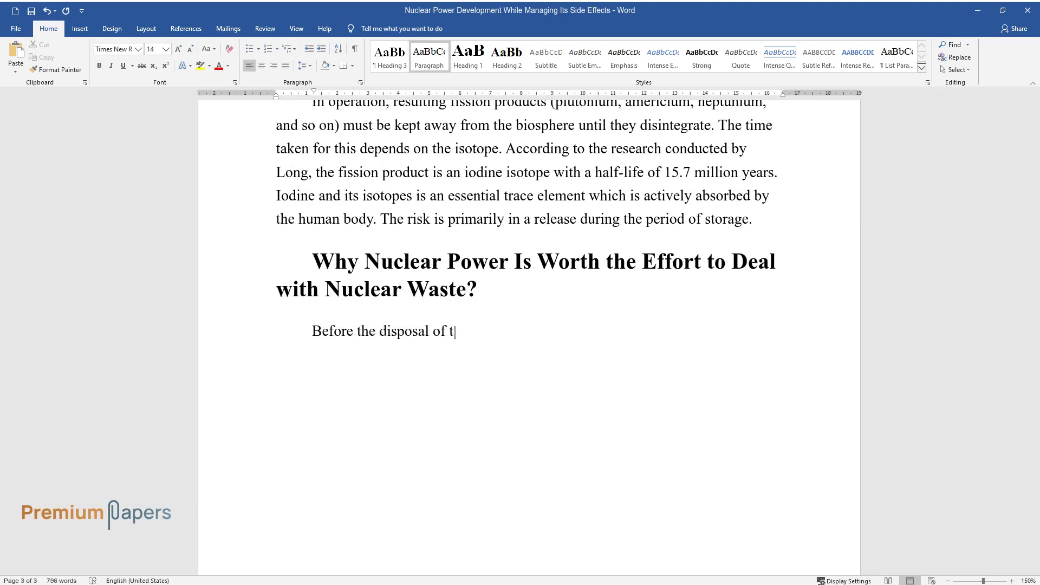
text(he spent fuel, rods are chemicall)
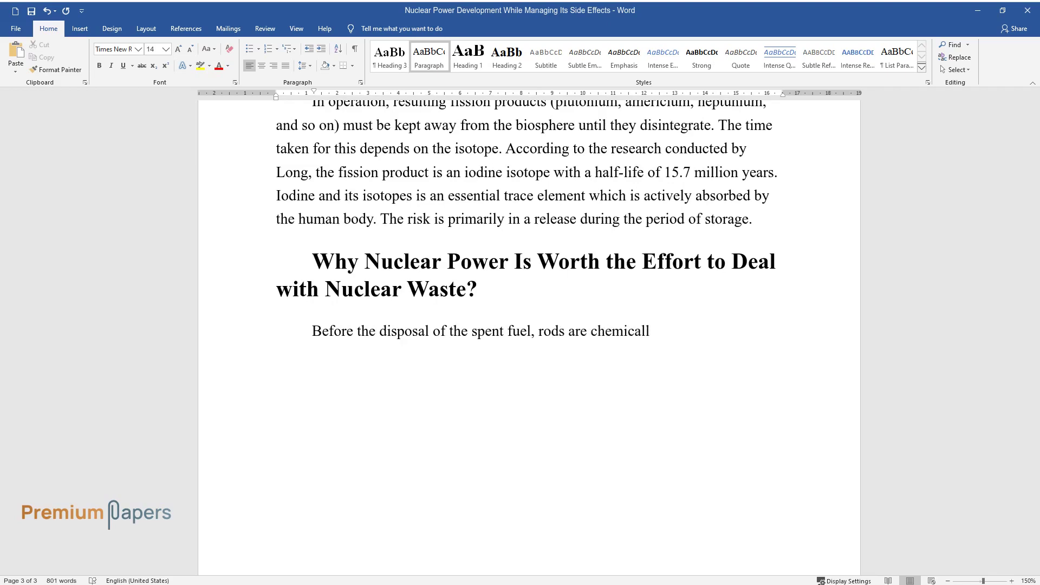
text(y dissolved and separated into its)
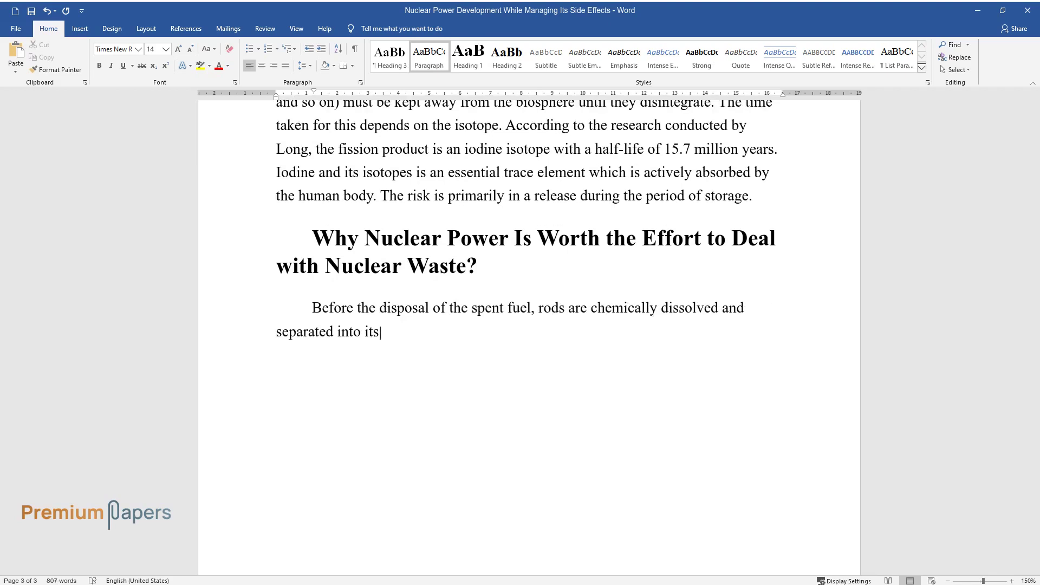
text( components. With this conditioni)
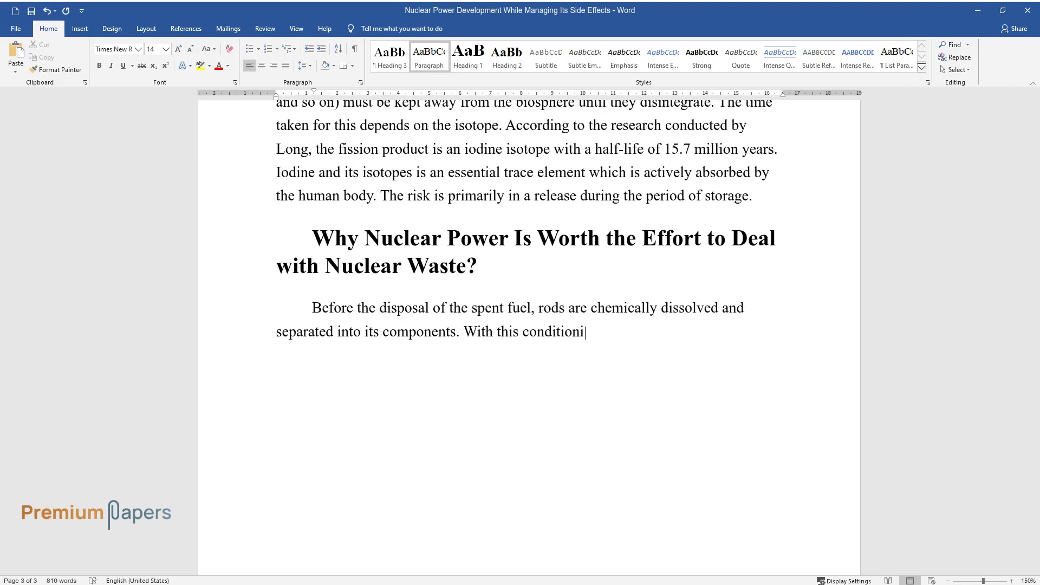
text(ng, the reprocessing plants can control the operat)
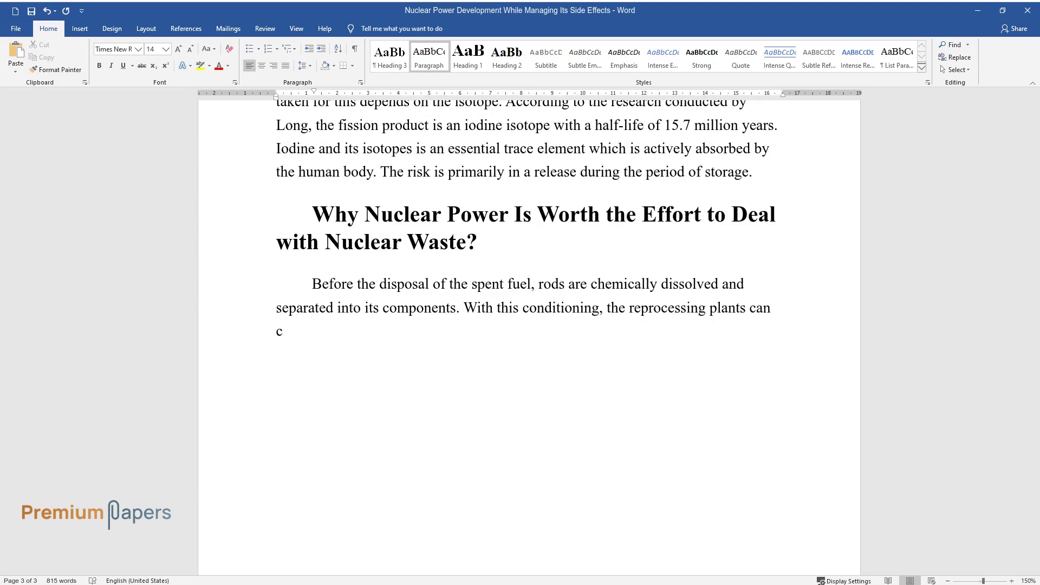
text(ion and prevent a)
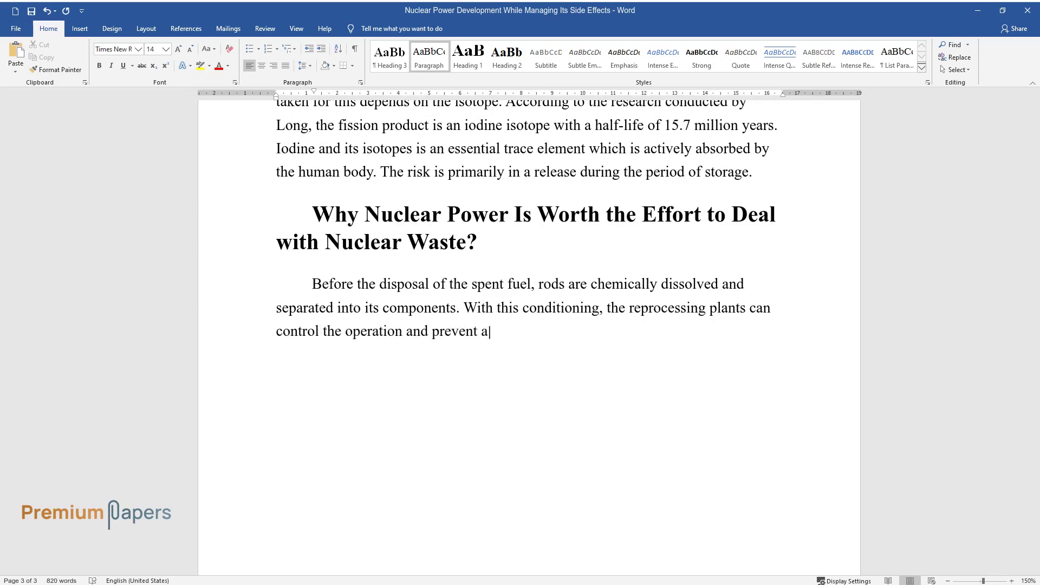
text(ccidents and mistakes that lead t)
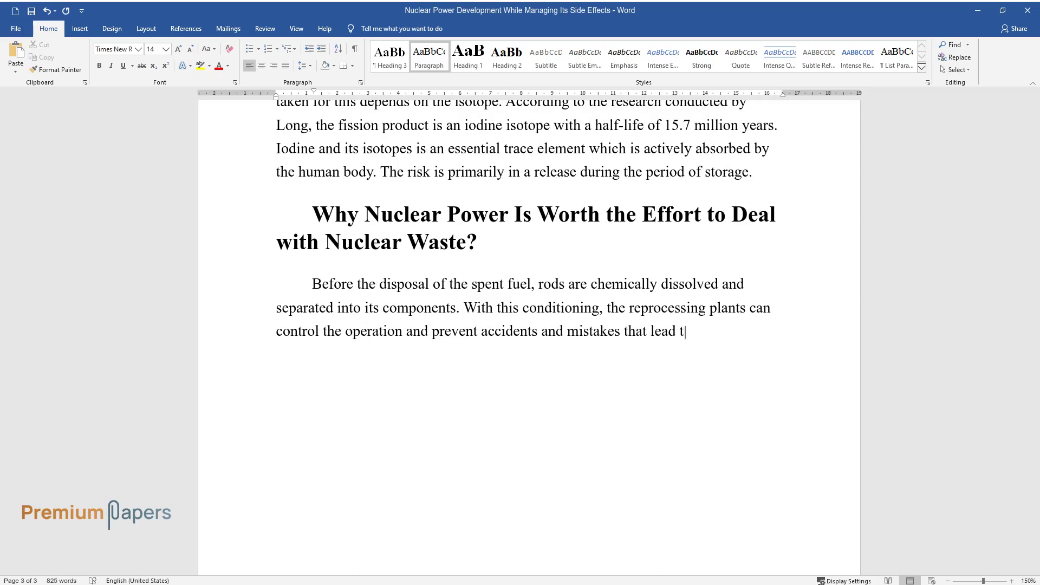
text(o radioactive material entering t)
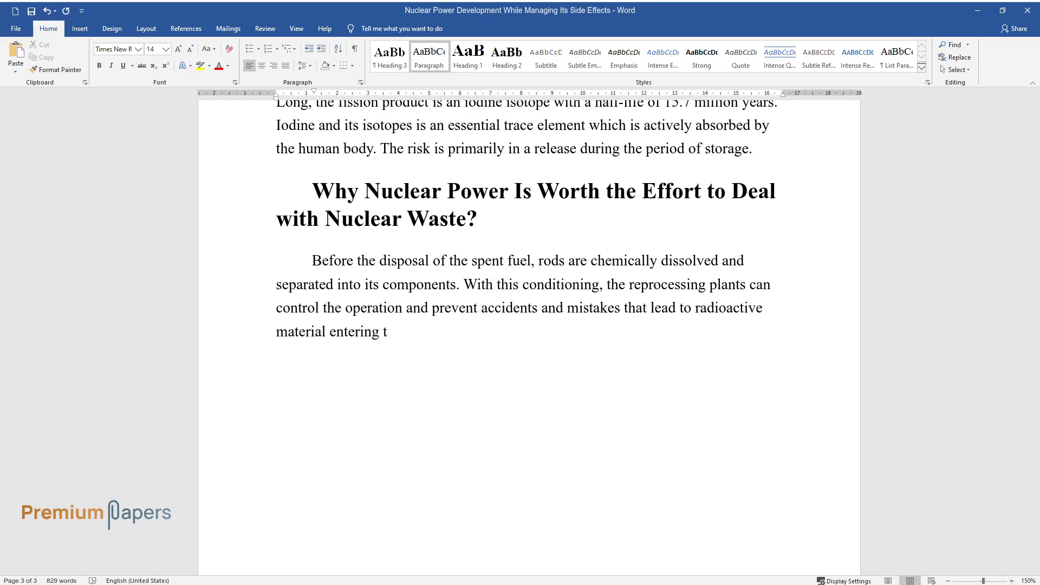
text(he environment. Spent nuclear fuel)
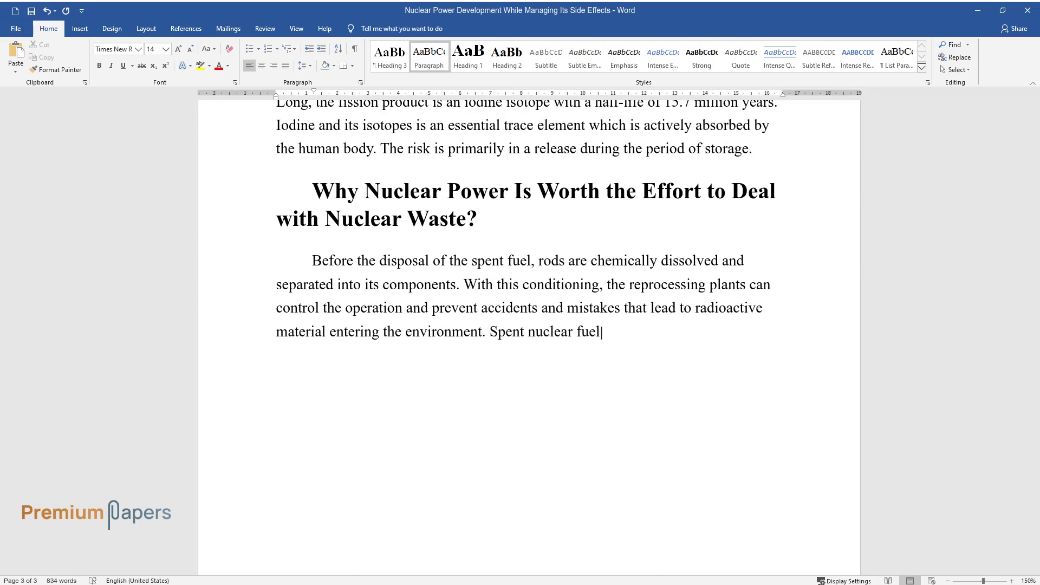
text( from German nuclear power plants in the reprocess)
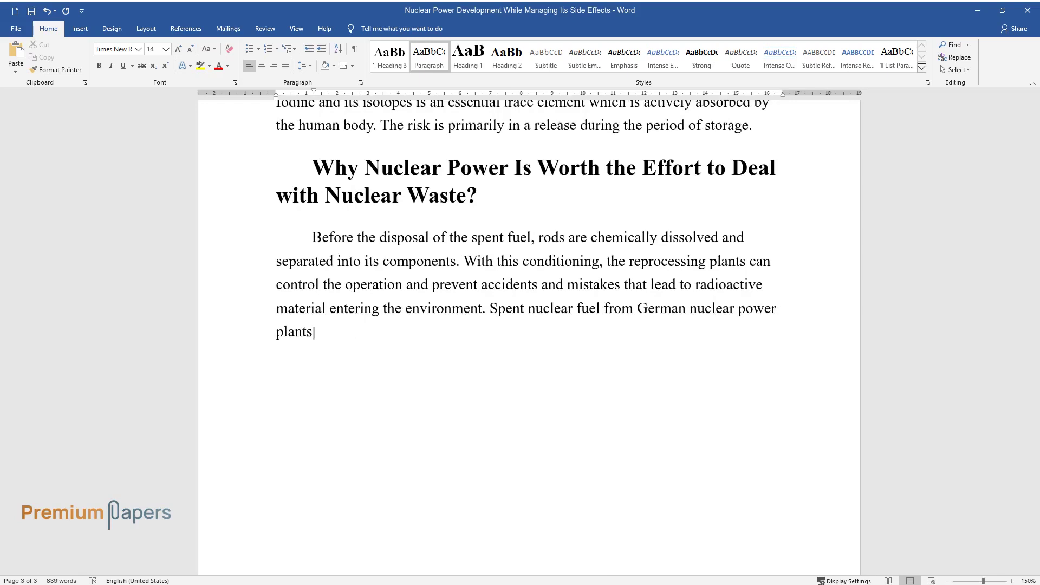
text(ing plant at La)
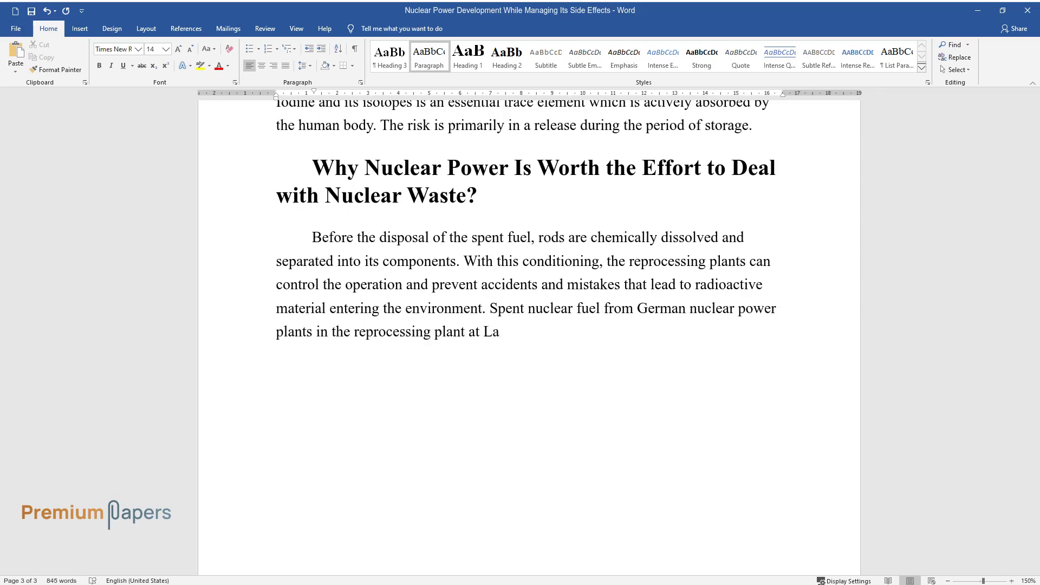
text( Hague on the French Channel coast)
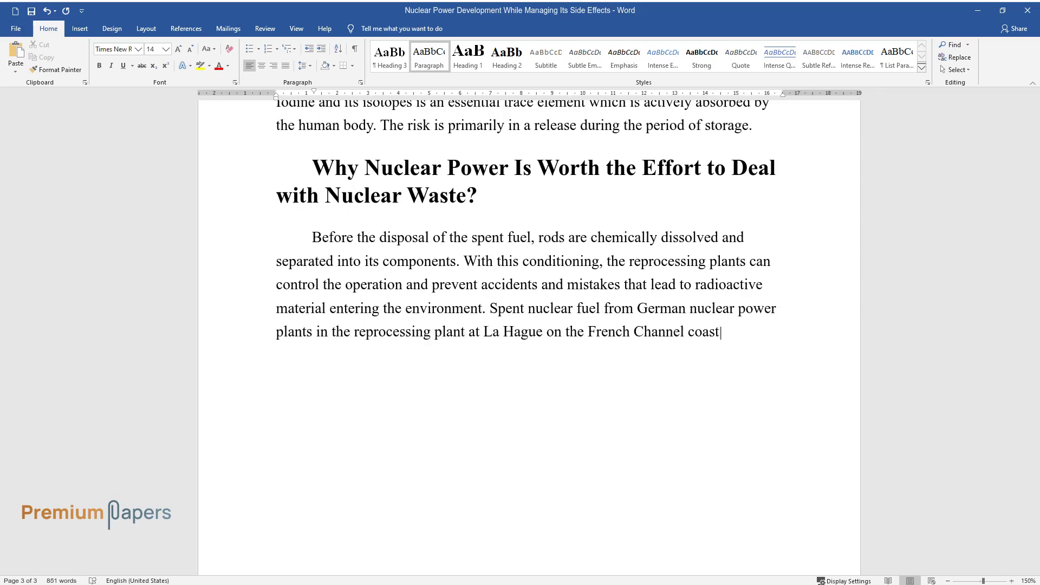
text( is processed for storage)
text( and is )
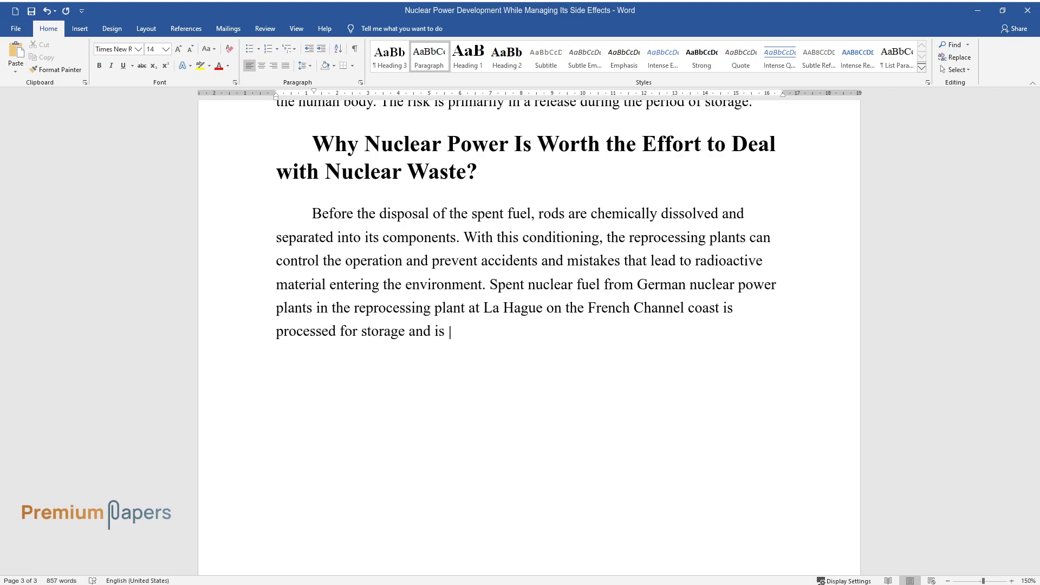
text(then brought back to Germany for d)
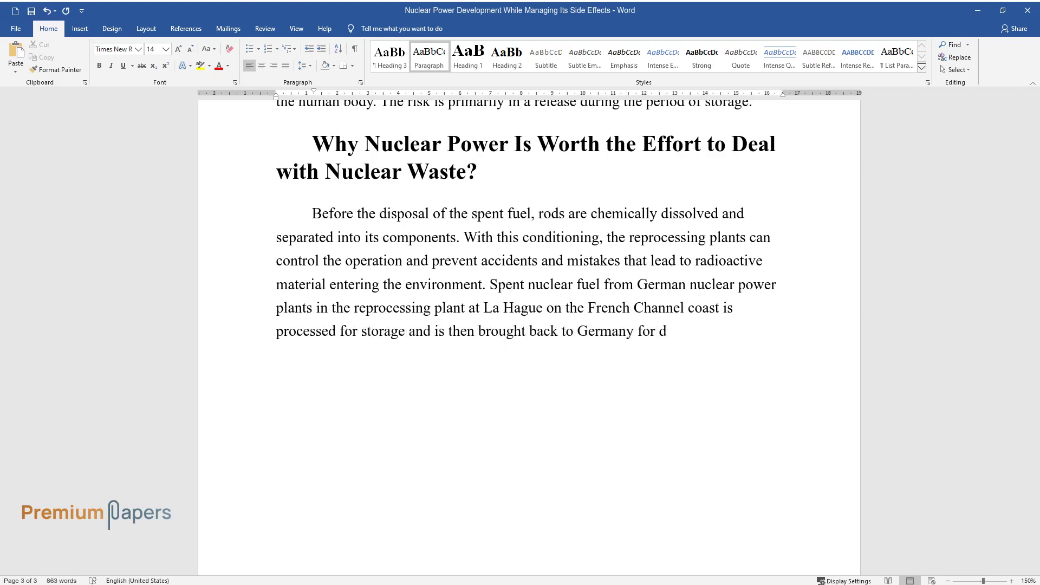
text(isposal. The transport takes place by usin)
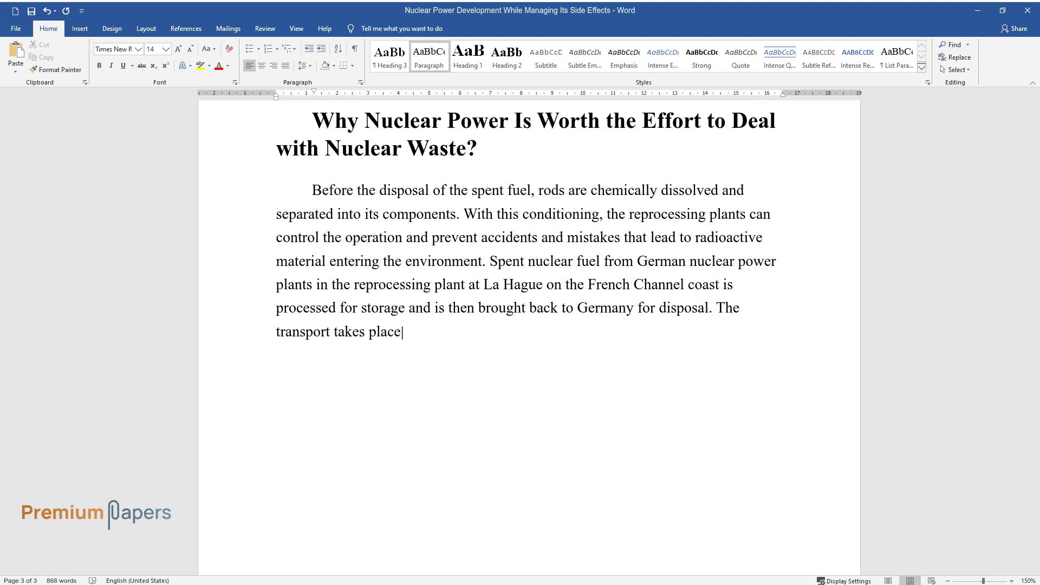
text(g Castor containers. Sinc)
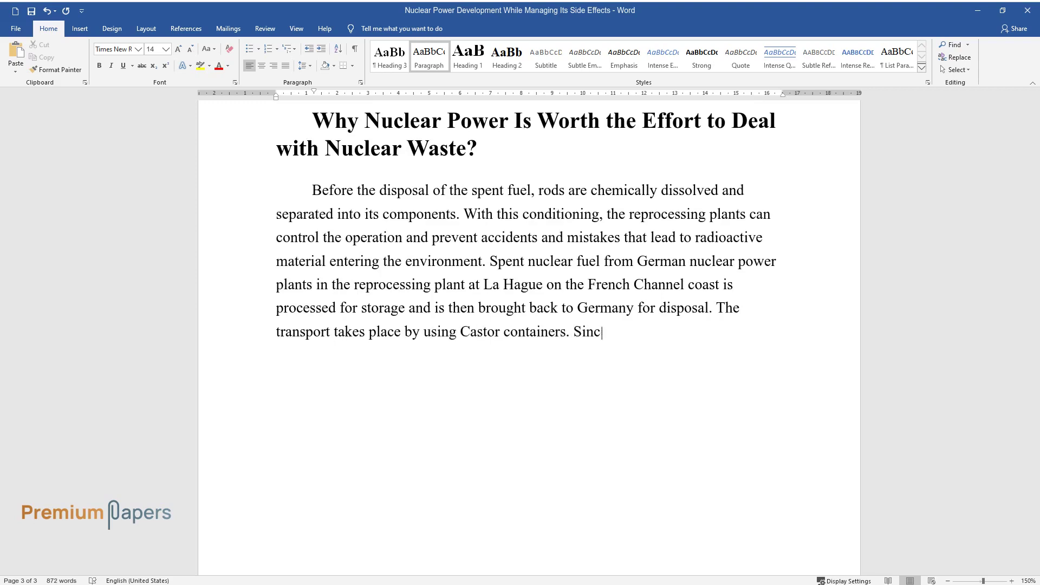
text(e 2005, shipments of spent nuclea)
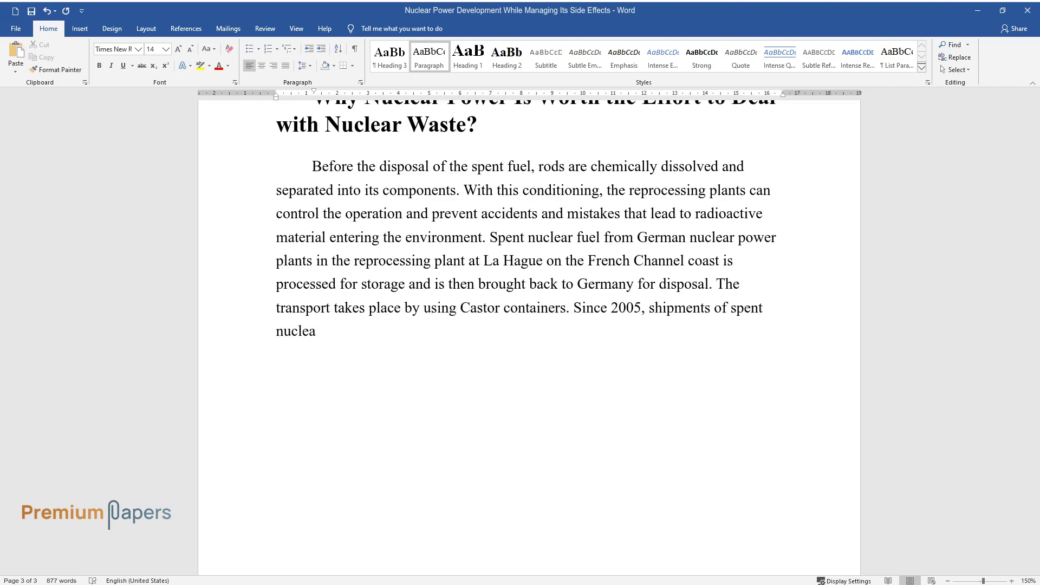
text(r fuel from German nuclear power p)
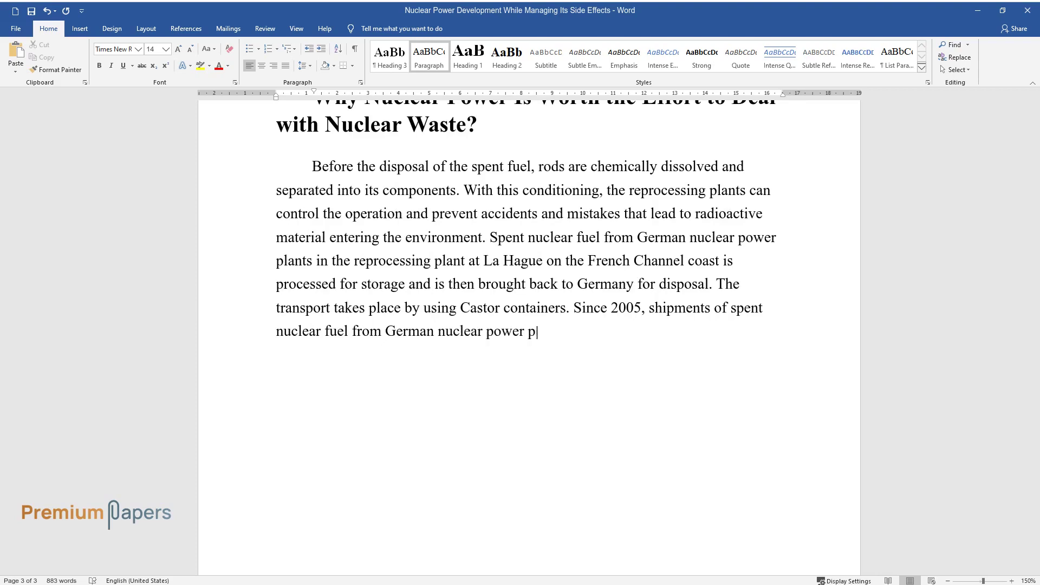
text(lants have been banned in Germany)
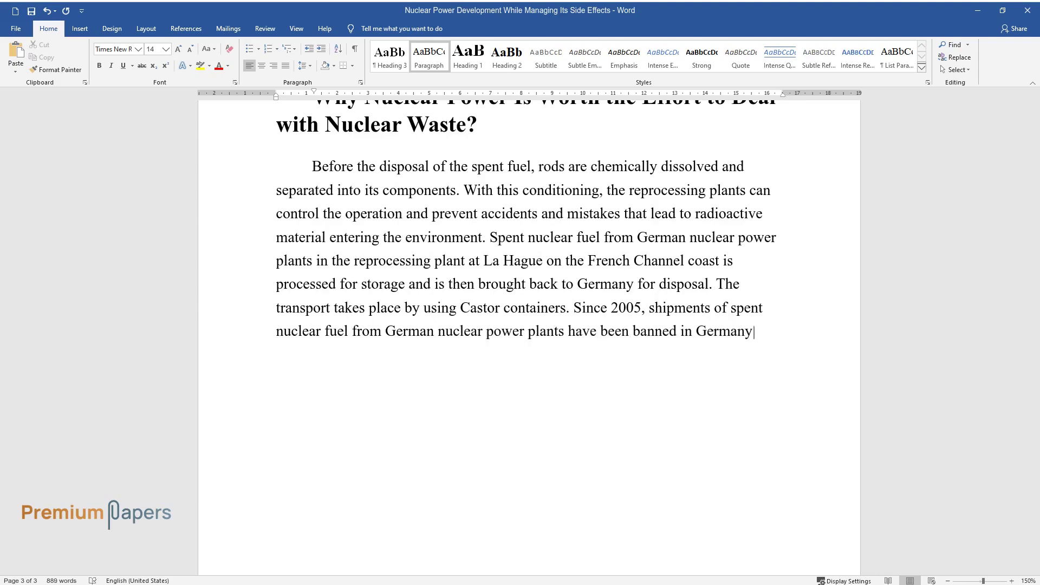
text( by the Atomic Energy Act, direct)
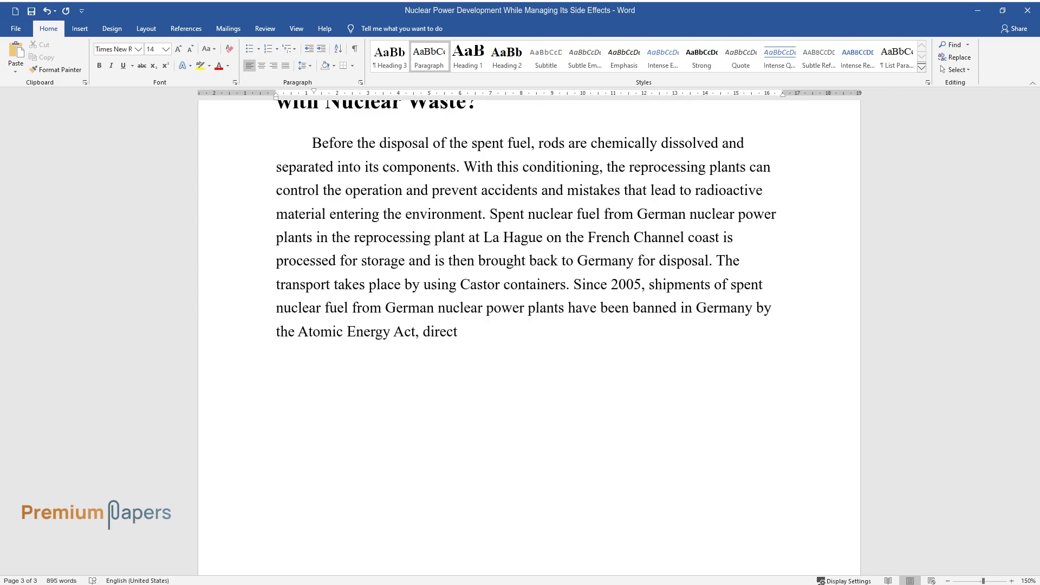
text( disposal is therefore the only option.)
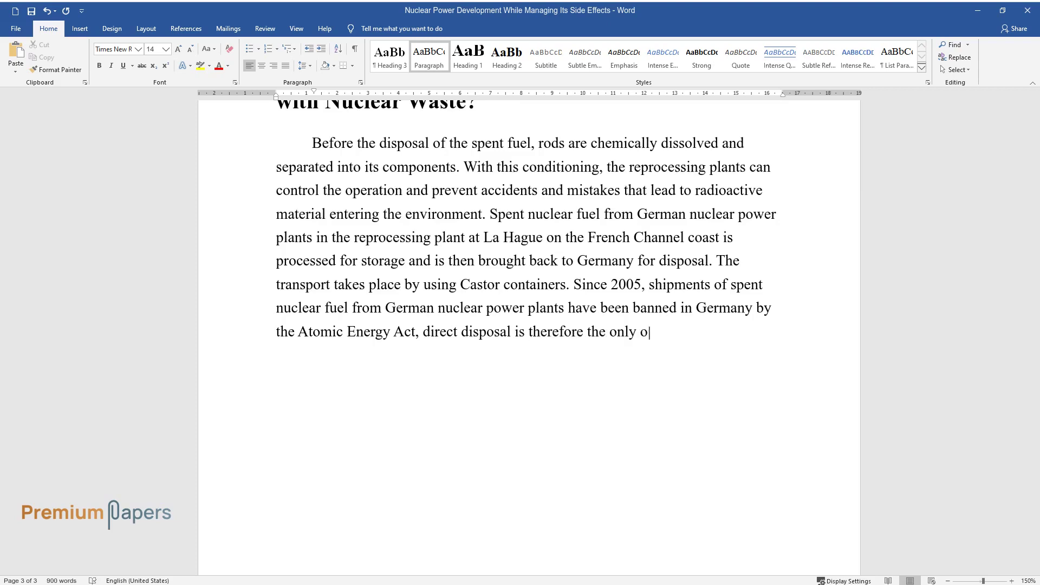
key(Return)
Write the paragraph 'But, despite all these issues, nuclear power is the future…' about handling nuclear waste.
text(But, des)
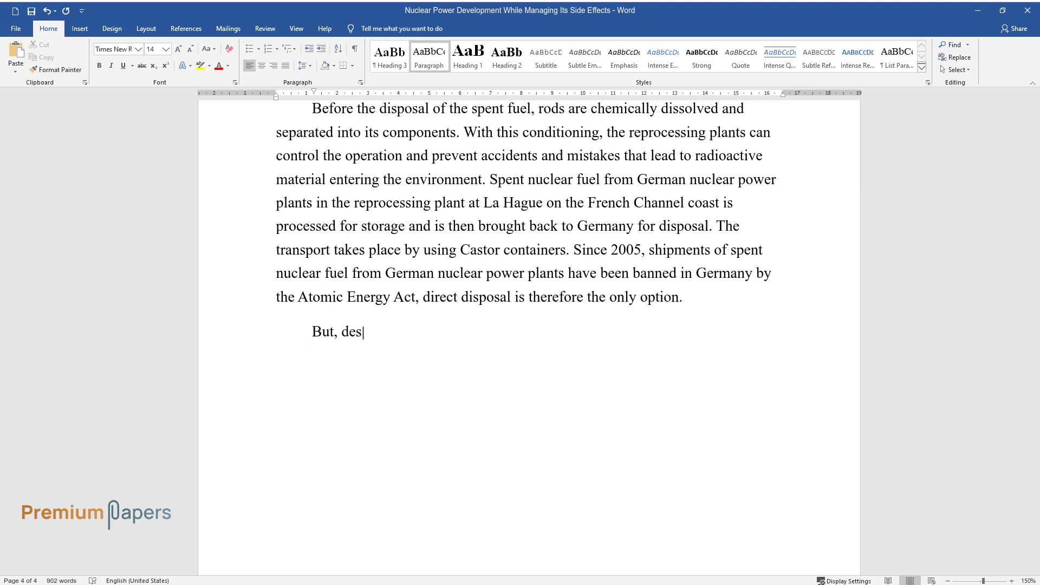
text(pite all these issues, nuclear po)
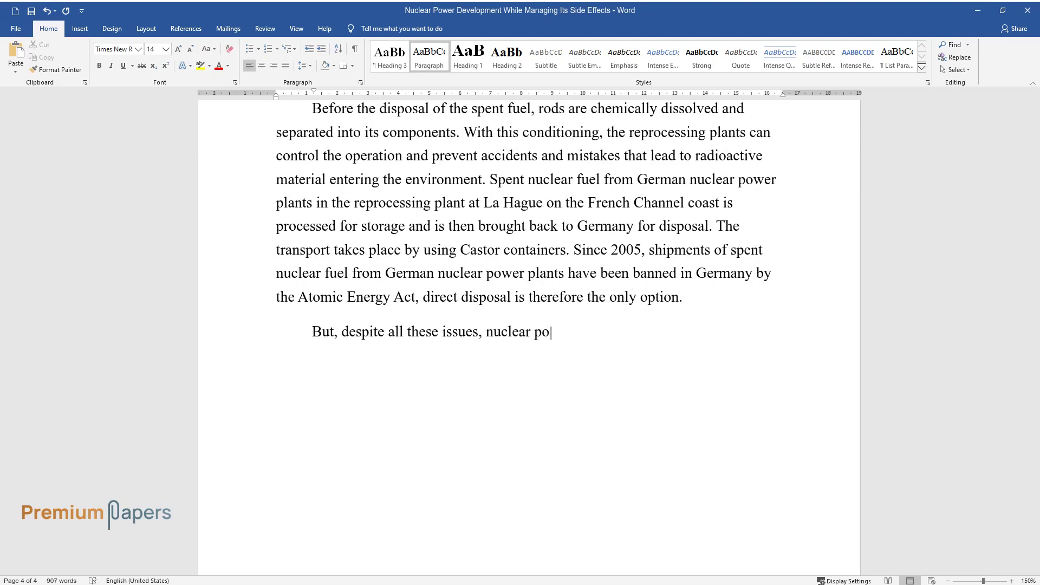
text(wer is the future. The other reso)
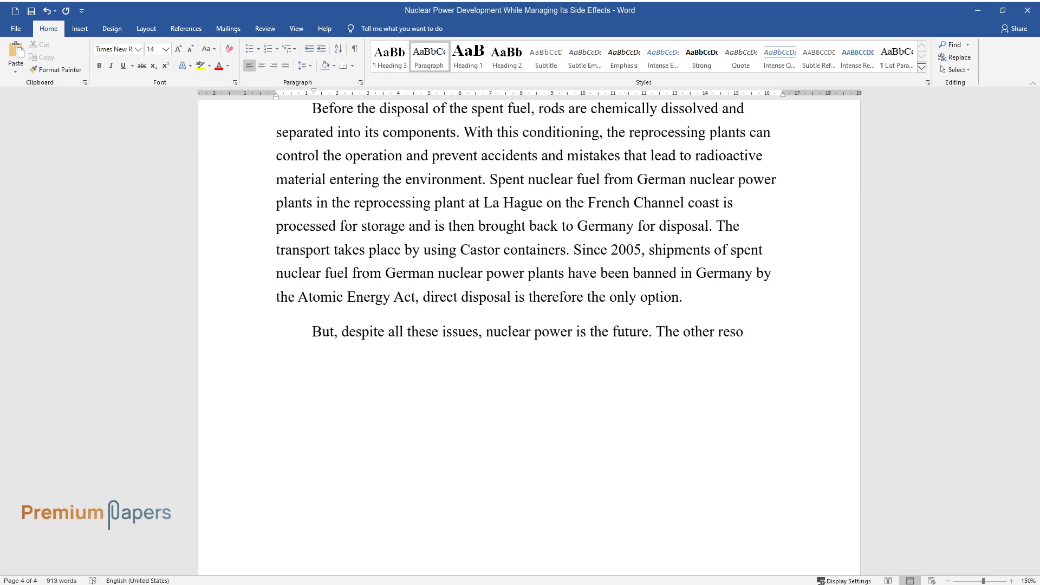
text(urces for electricity and other fo)
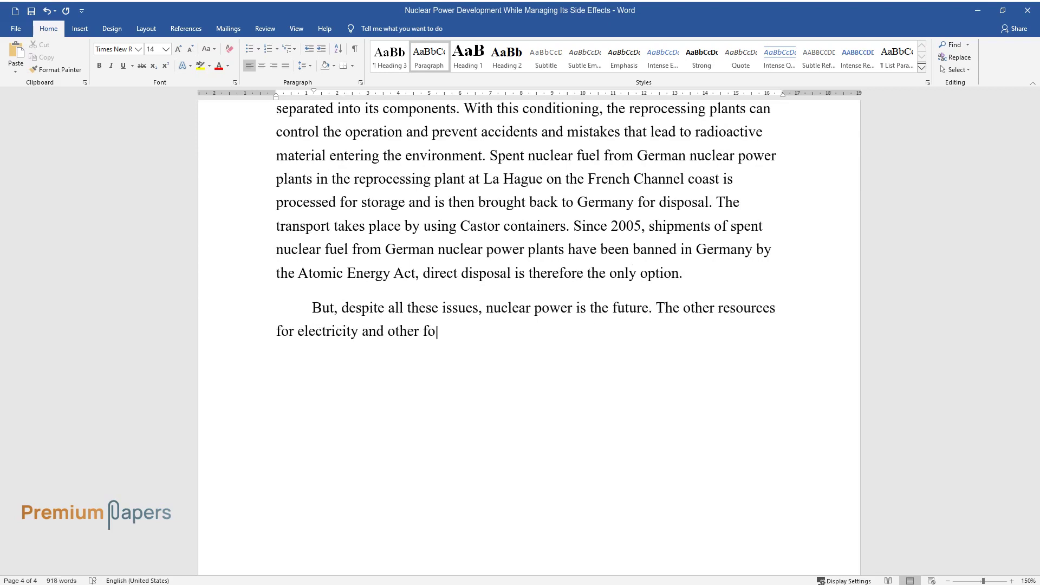
text(rms of power will soon be exhaust)
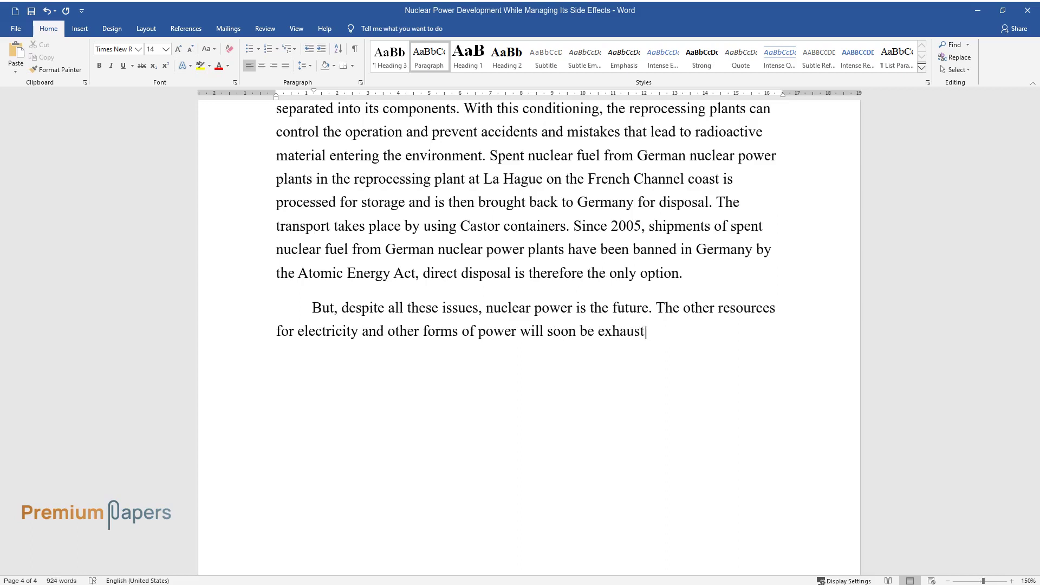
text(ed, and, unless nuclear power is used properly, the conditions are)
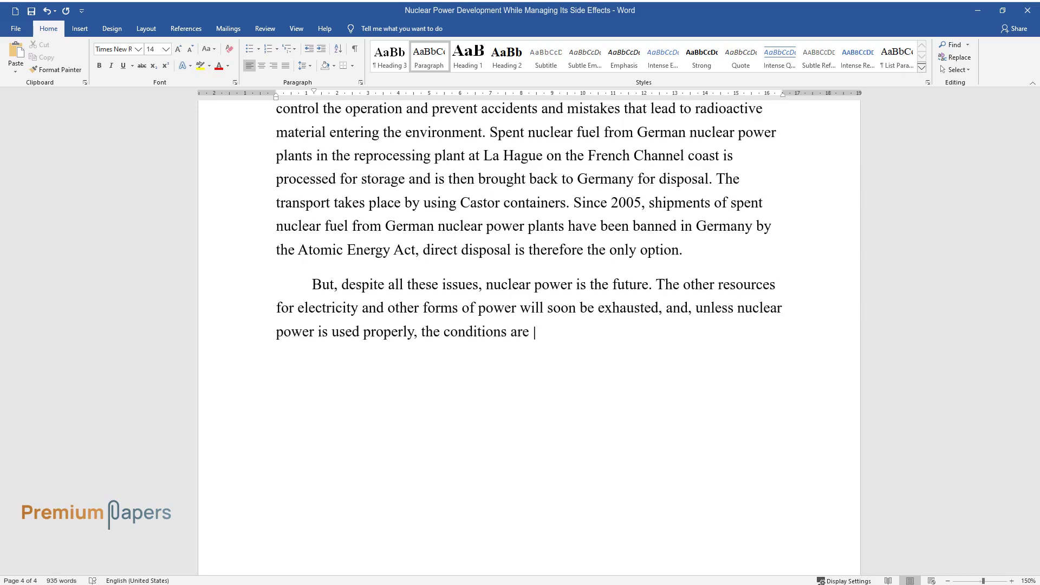
text(going to be severe. Thus, proper)
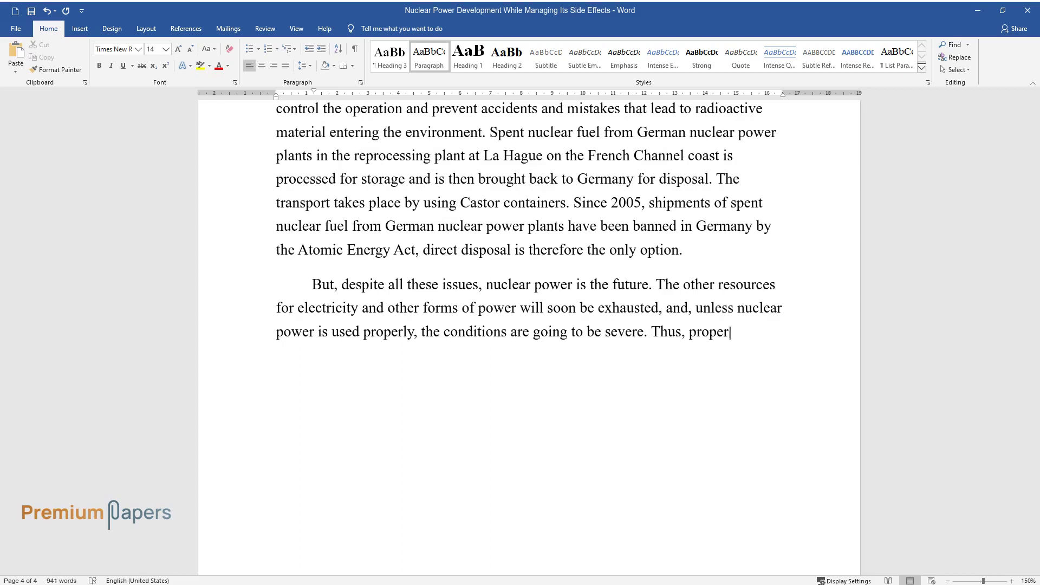
text( care should be taken to deal)
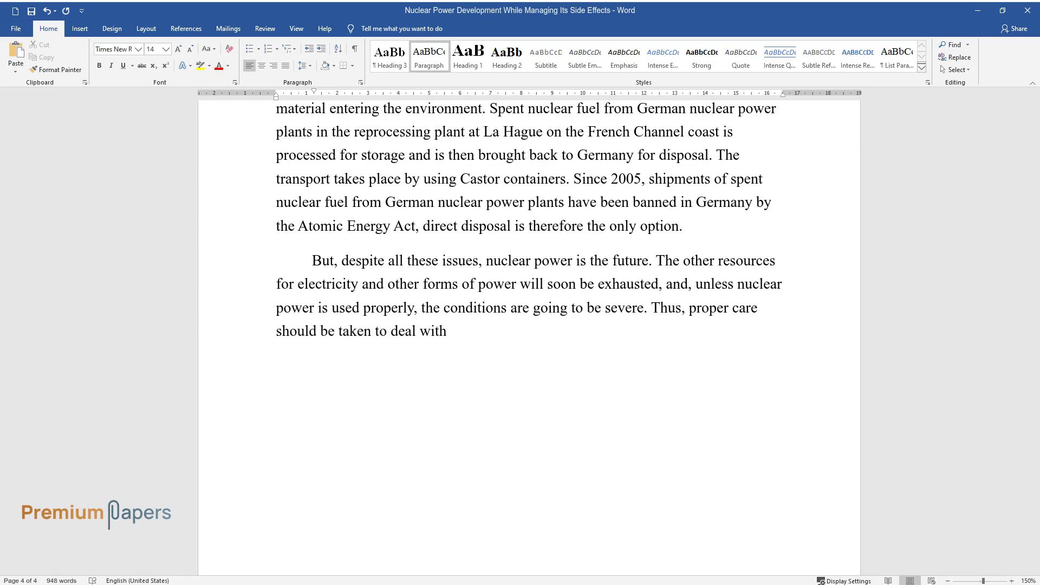
text( with nuclear waste and nuclear power s)
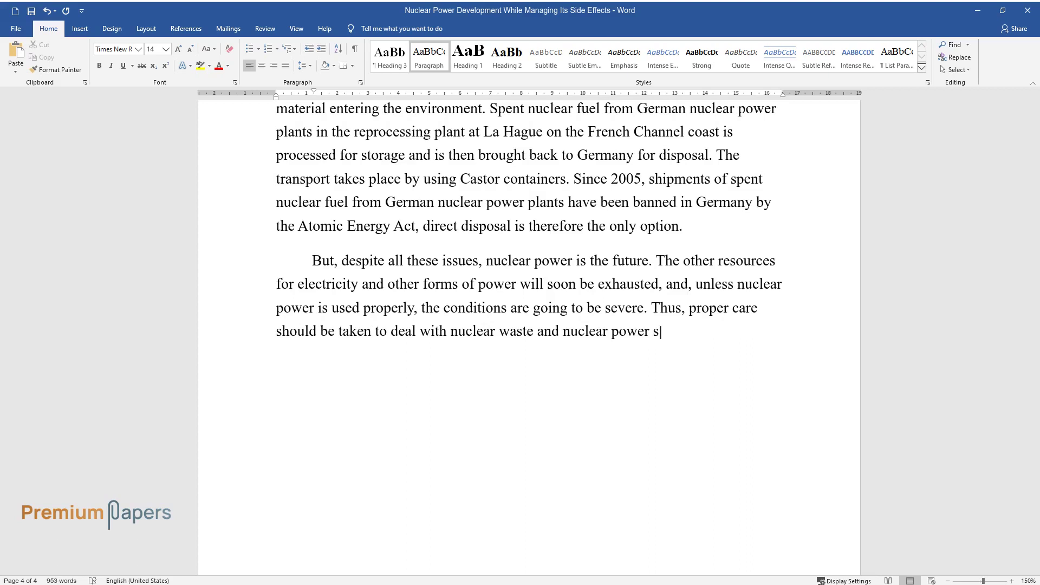
text(hould be developed. Nuclear power)
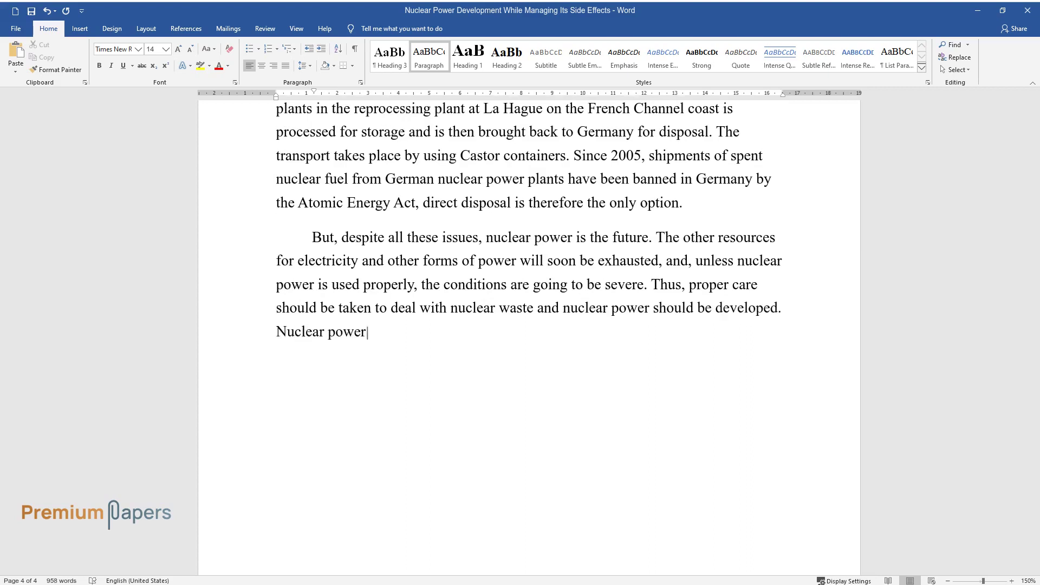
text( can provide electricity to the e)
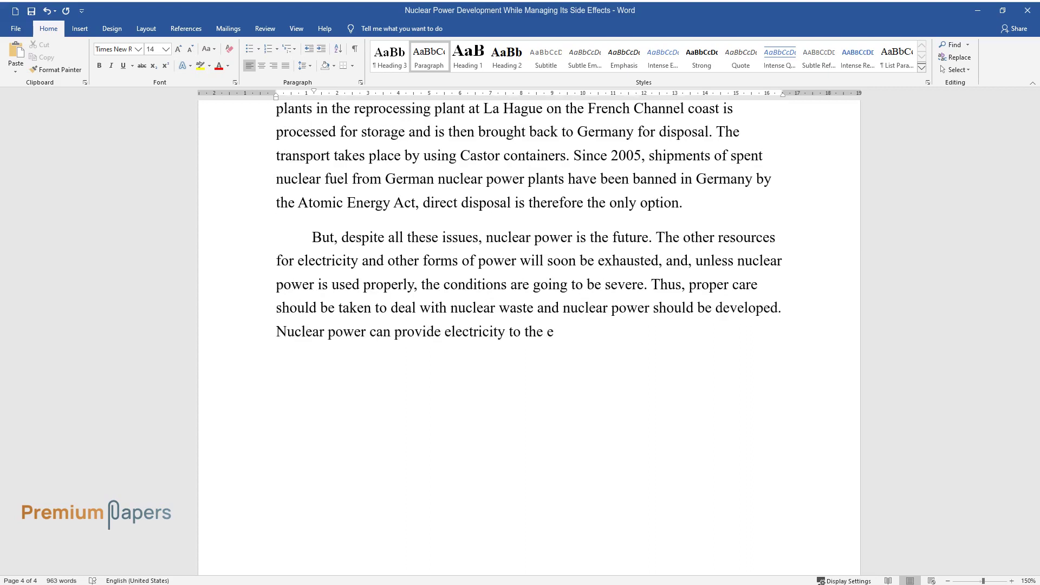
text(ntire world for a huge amount of )
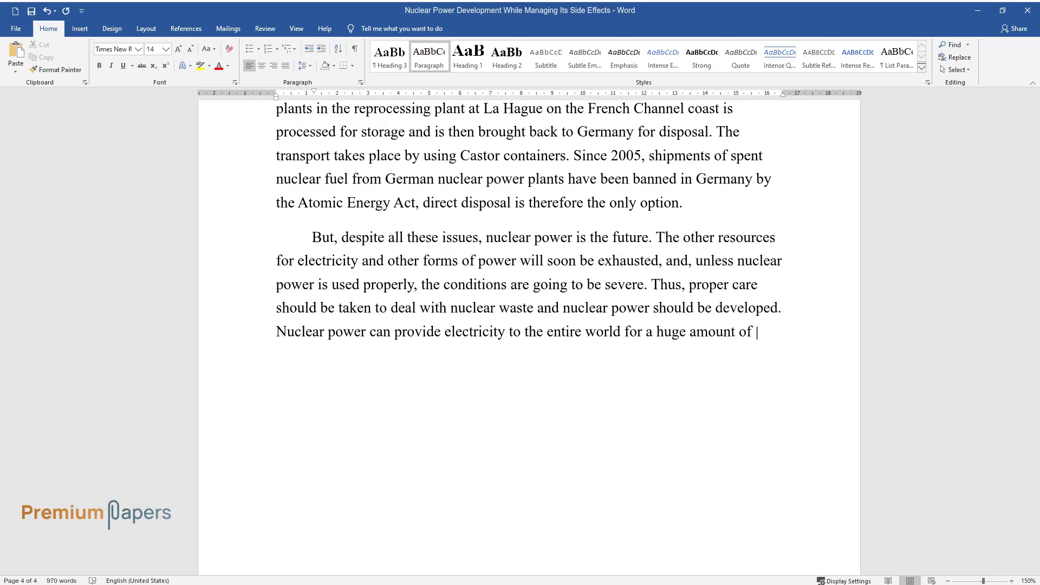
text(time and can also prove to be huge)
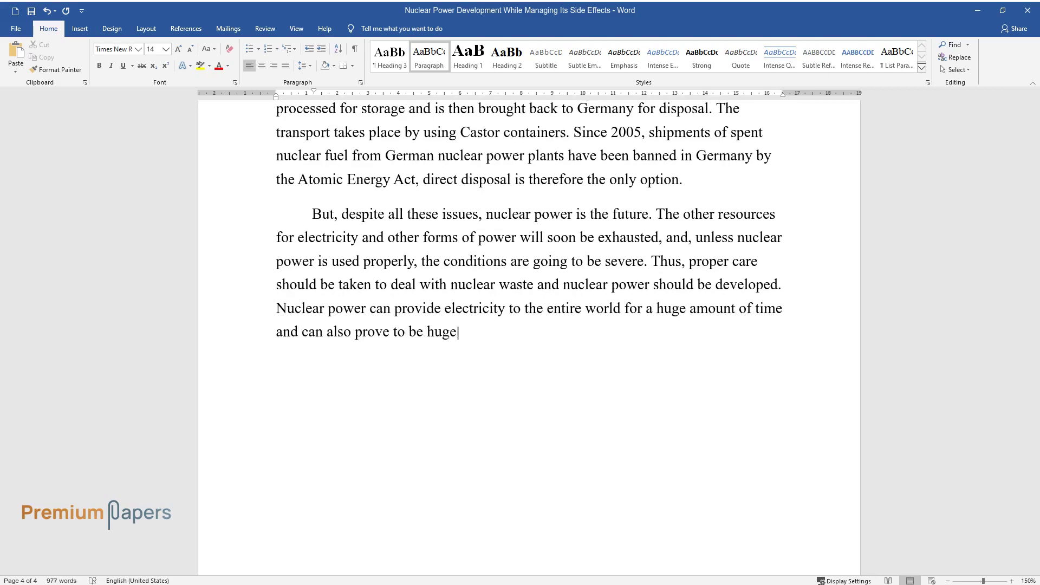
text(ly beneficial for a huge variety)
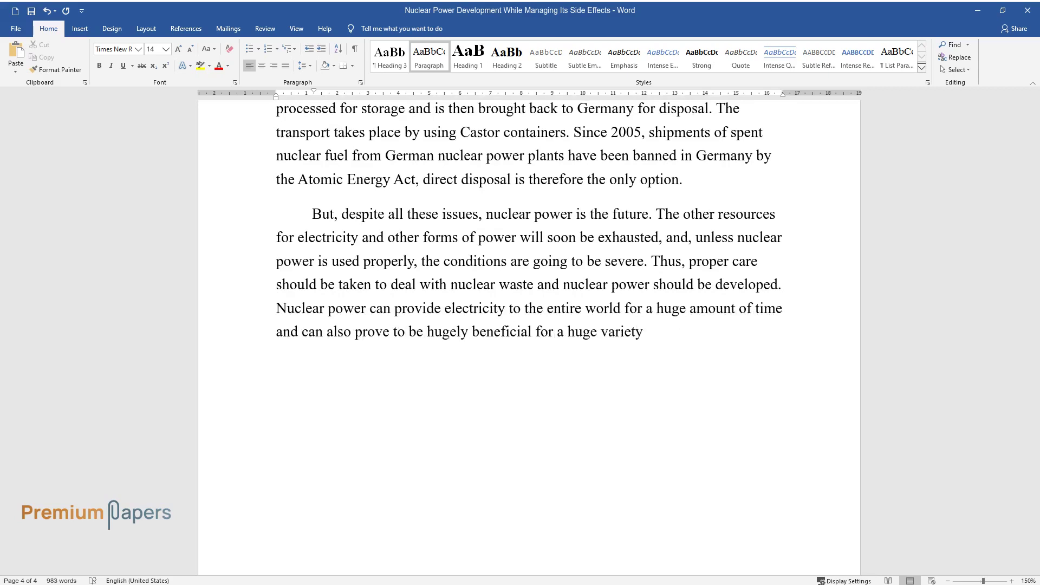
text( of other purposes. Thus, even tho)
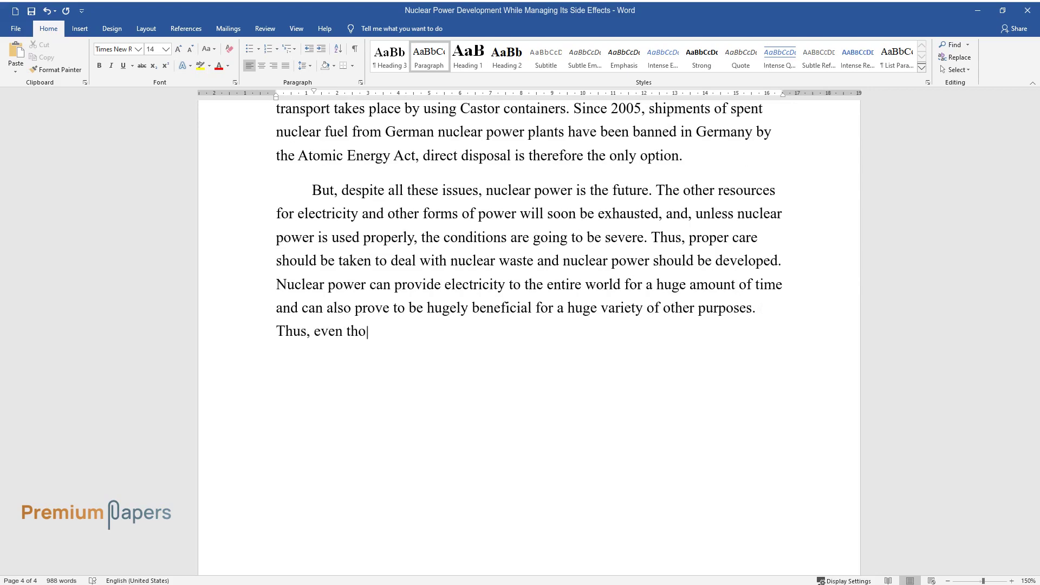
text(ugh it has a few environmental iss)
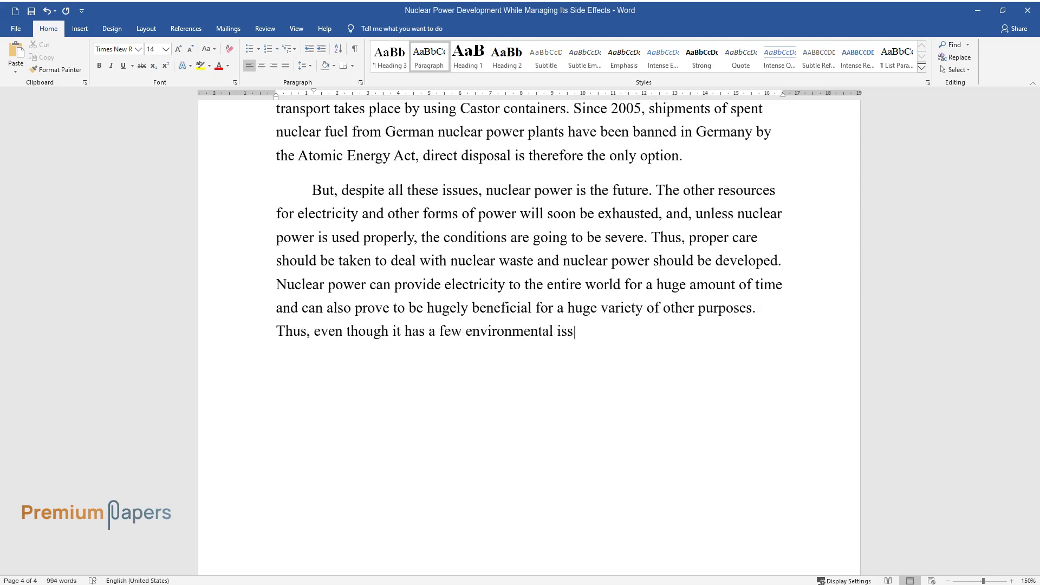
text(ues, we should prepare for the fu)
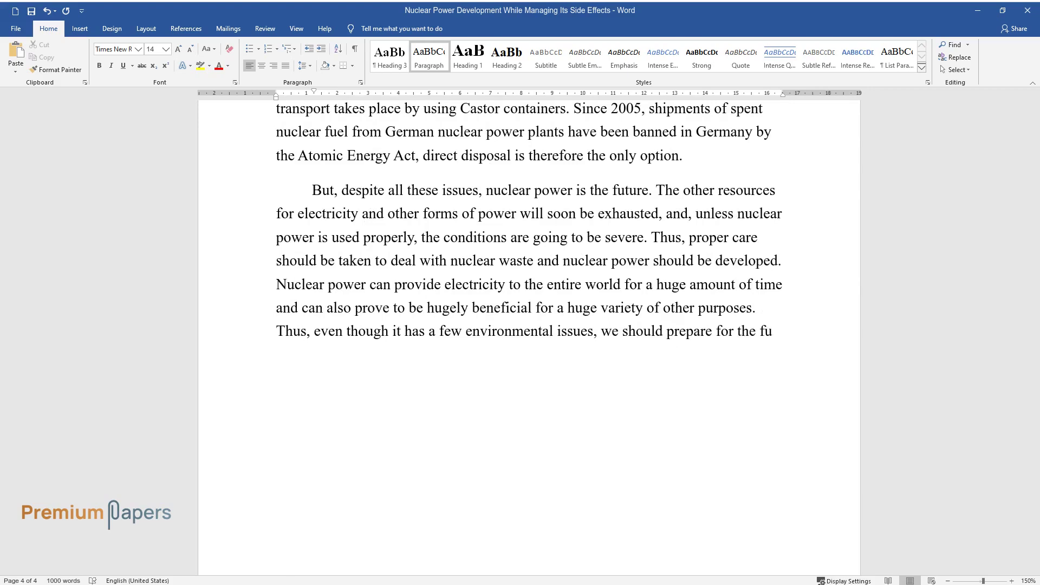
text(ture and should support the develo)
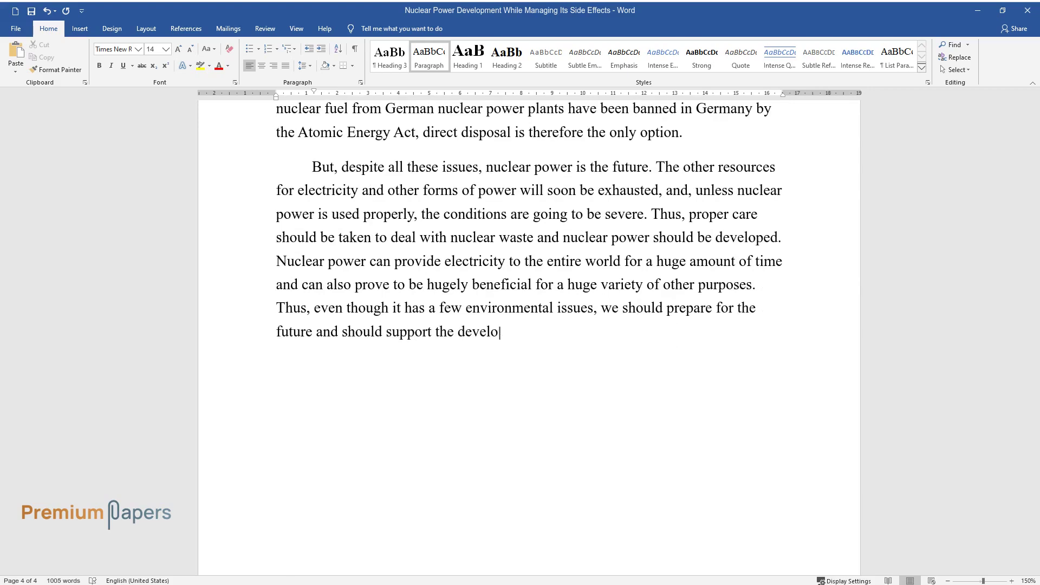
text(pment of nuclear power.)
key(Return)
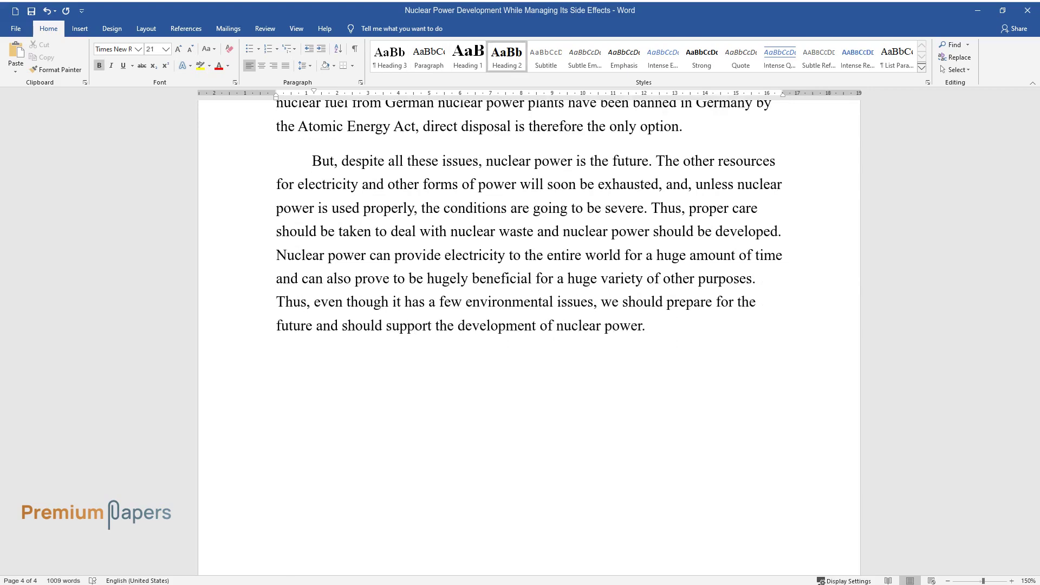
Add the 'Conclusion' heading and a paragraph starting 'Many people claim that there is a lack of new nuclear facilities…'.
text(Conclusion)
key(Return)
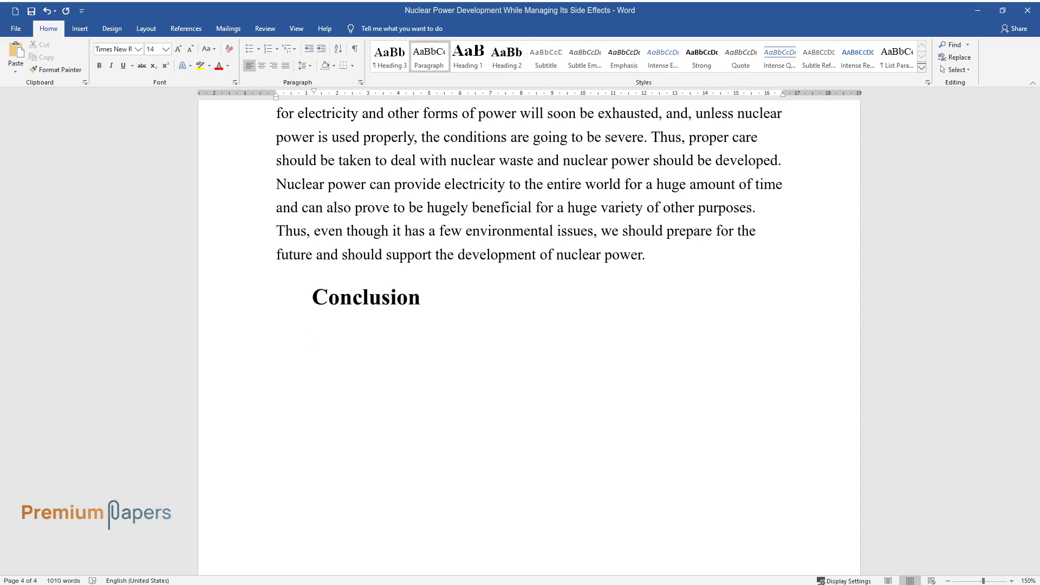
text(Many people claim )
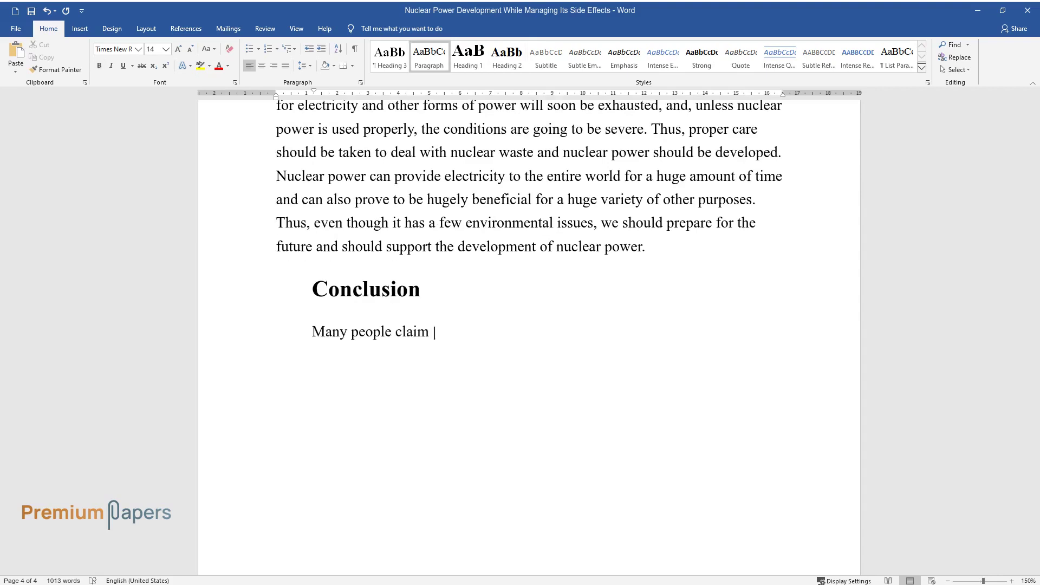
text(that there is a lack of new nuclear )
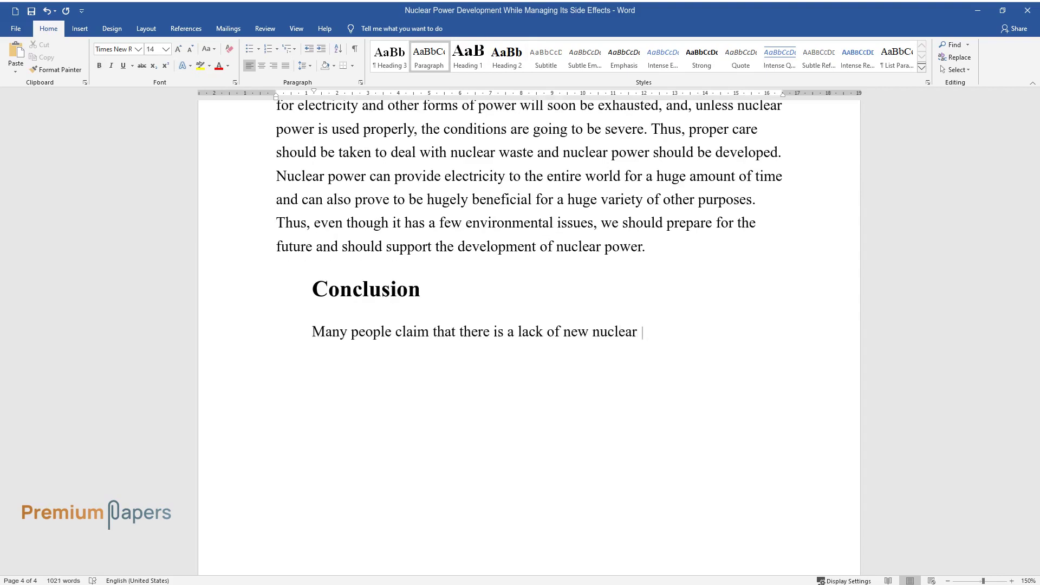
text(facilities around the world)
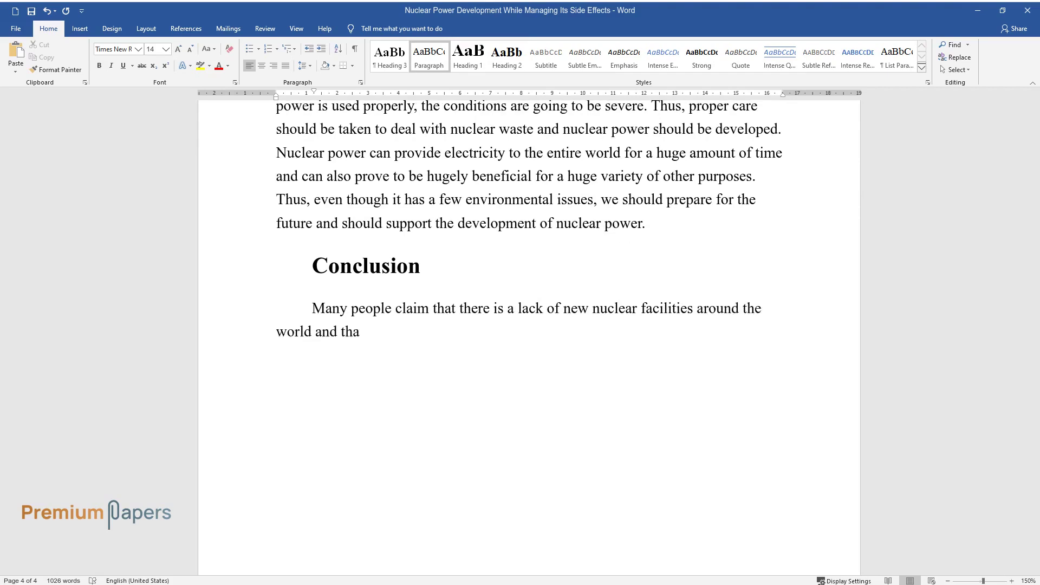
text( and that’s why people cannot get Nuclear e)
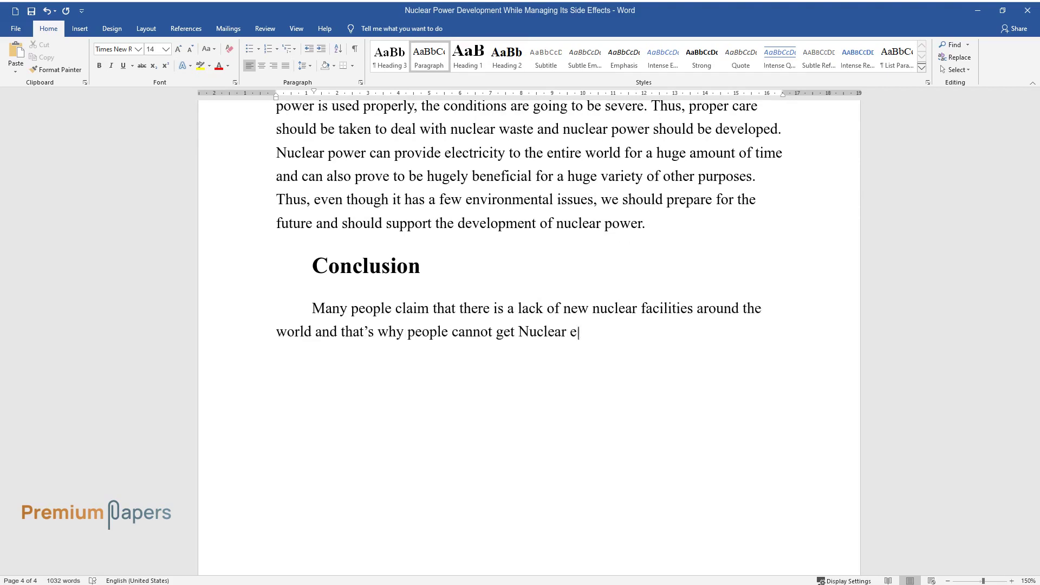
text(nergy as the best alternative energy )
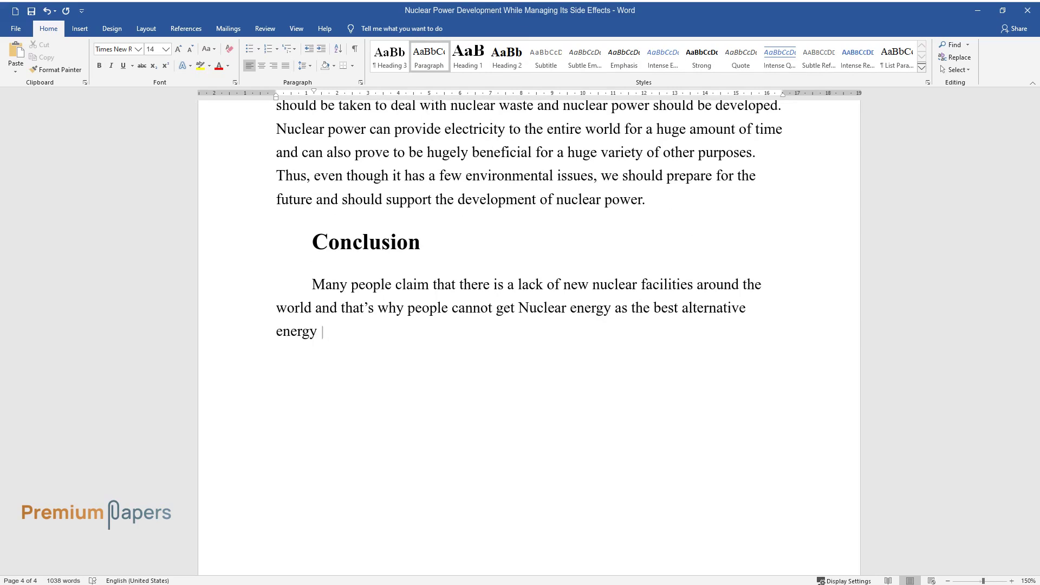
text(source. But the truth is that scien)
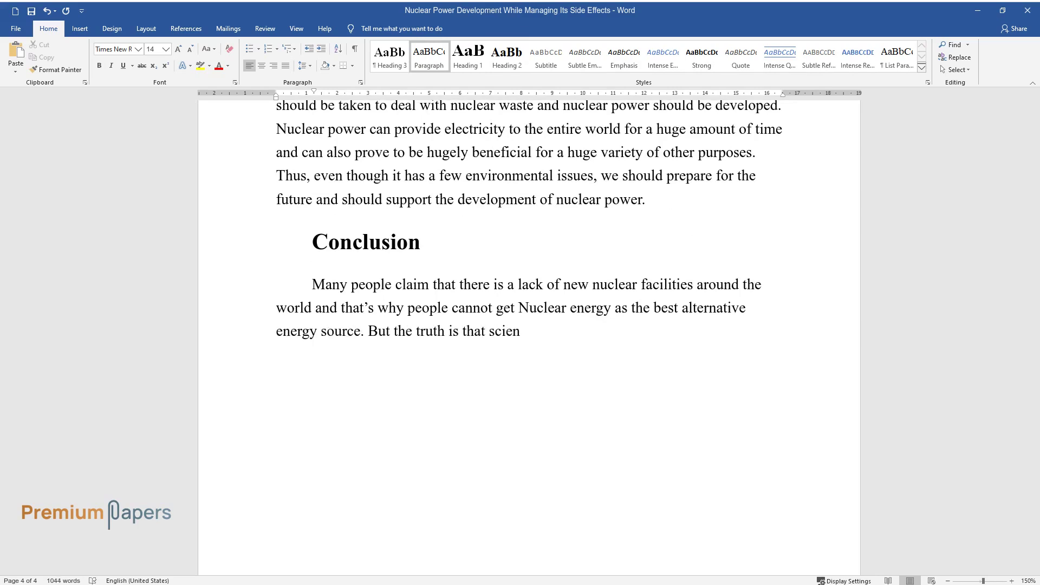
text(tists are working hard to get the be)
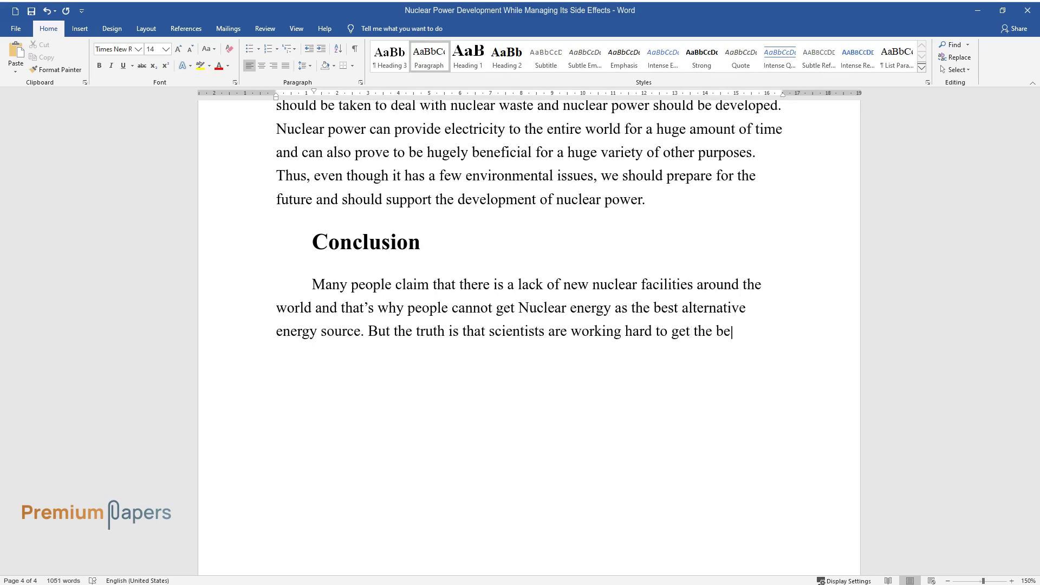
text(st sources of nuclear energy to reduce global warming )
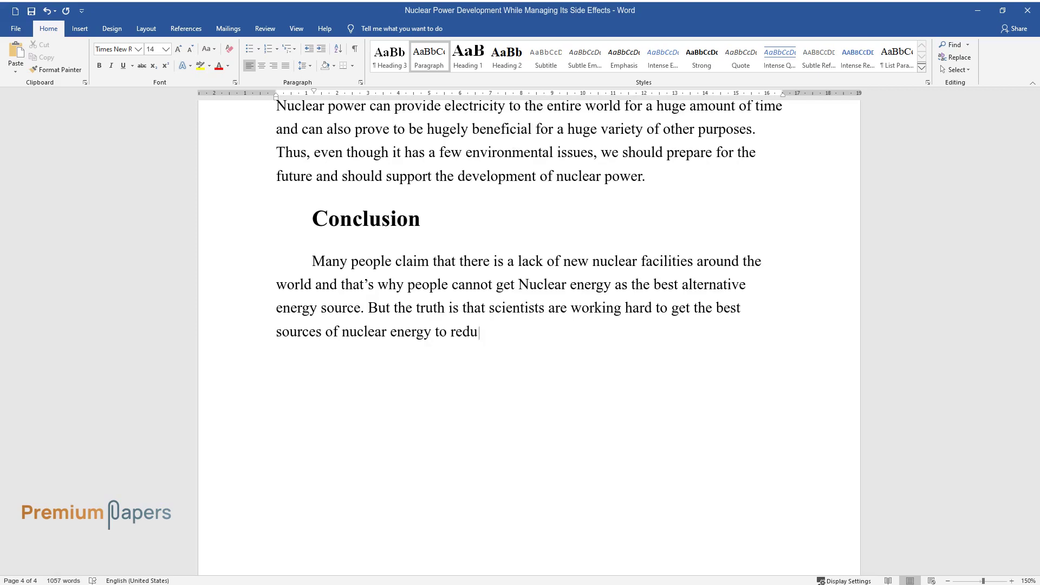
text(and other harmful)
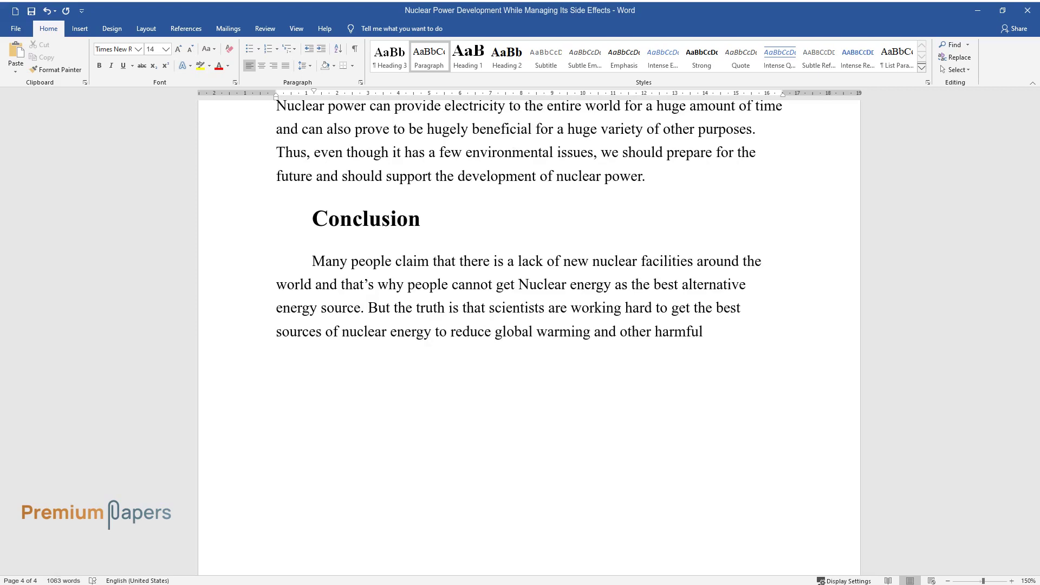
text( issues. When we compare the advanta)
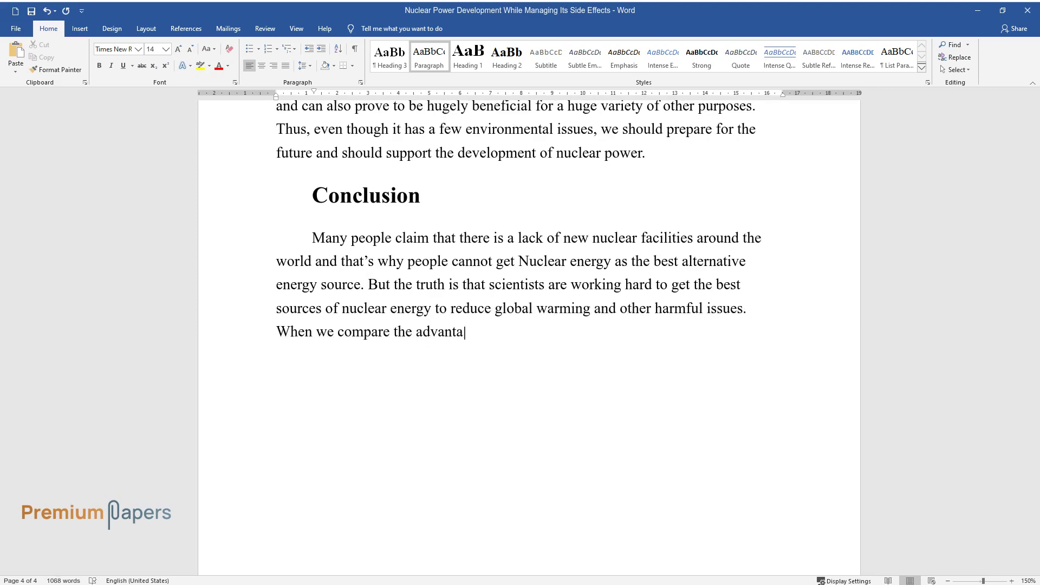
text(ges and prospects of nuclear power, the environmental )
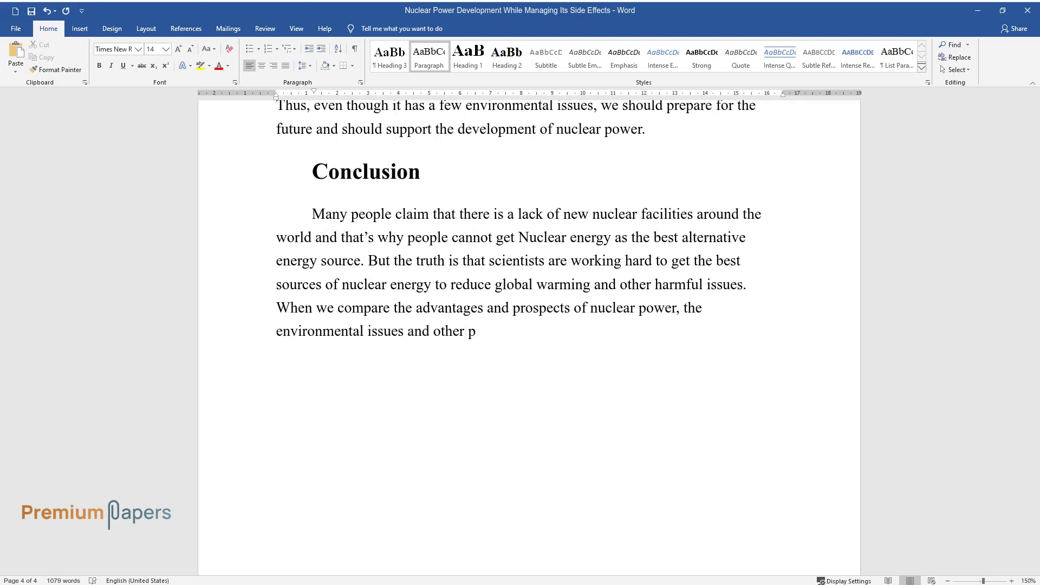
text(issues and other problems seem quite negligible.)
key(Return)
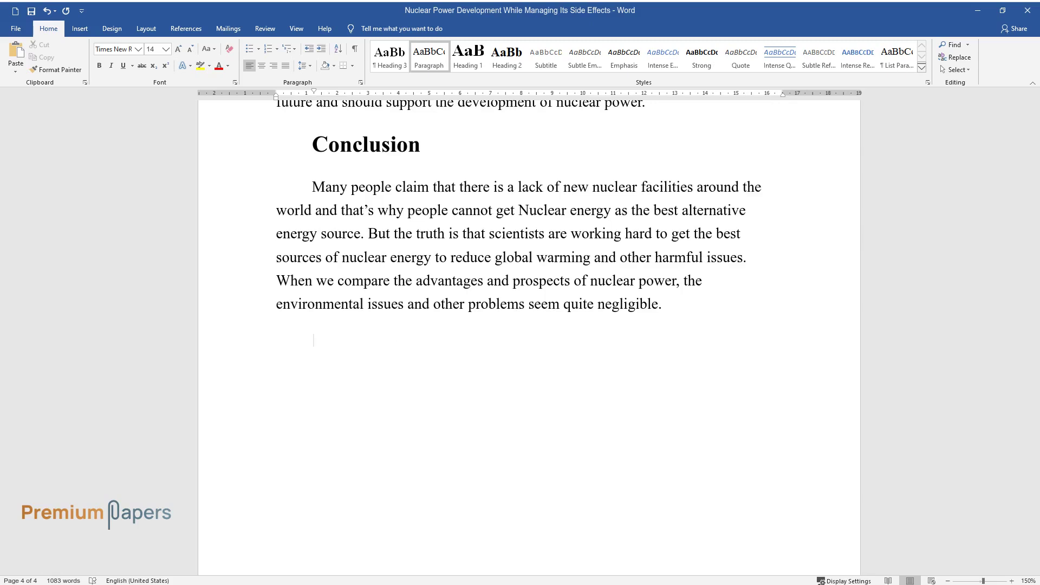
Type the paragraph 'We should go the extra mile to ensure protection for the ozone layer and environment…'.
text(We should go the ext)
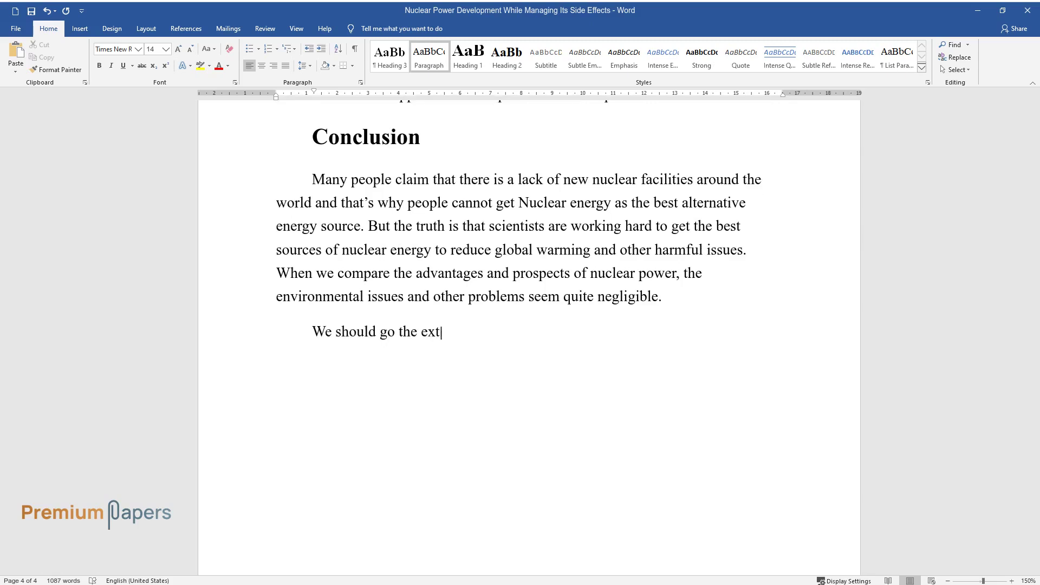
text(ra mile to ensure protection for the )
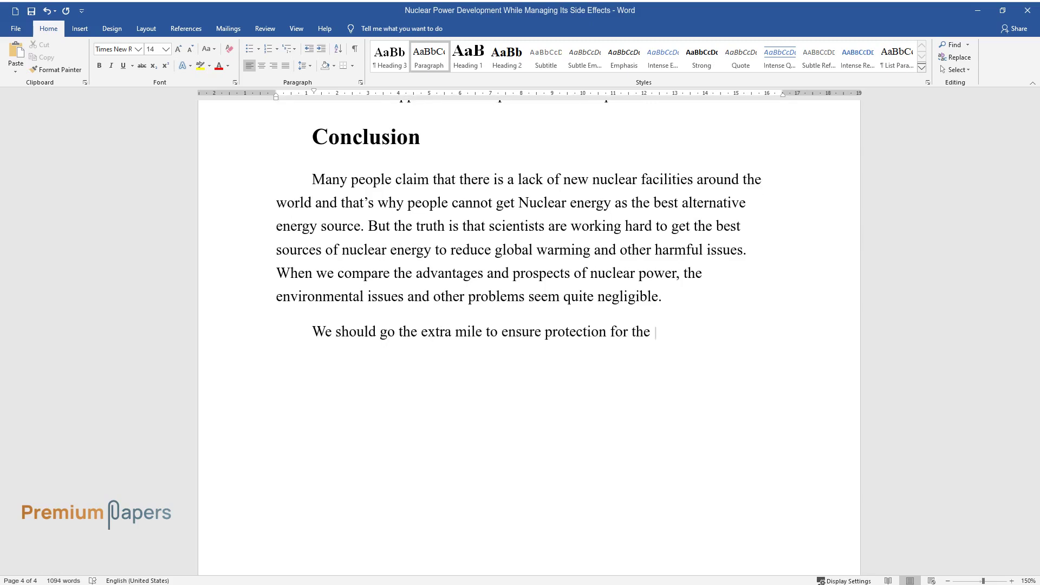
text(ozone layer and environment )
text(while de)
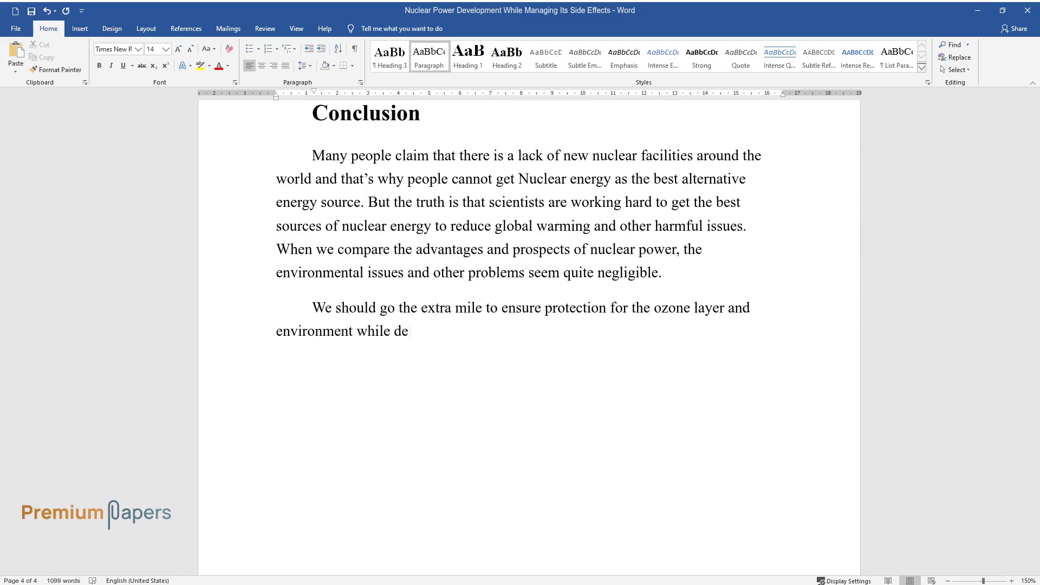
text(veloping nuclear power. Countries lik)
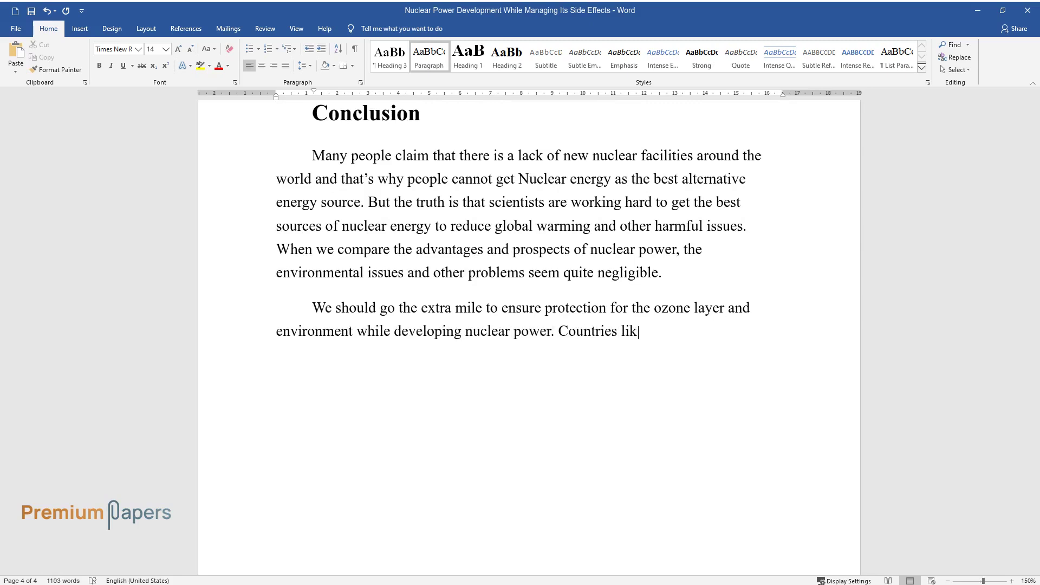
text(e the USA, Japan, and India are making new Nuclear pow)
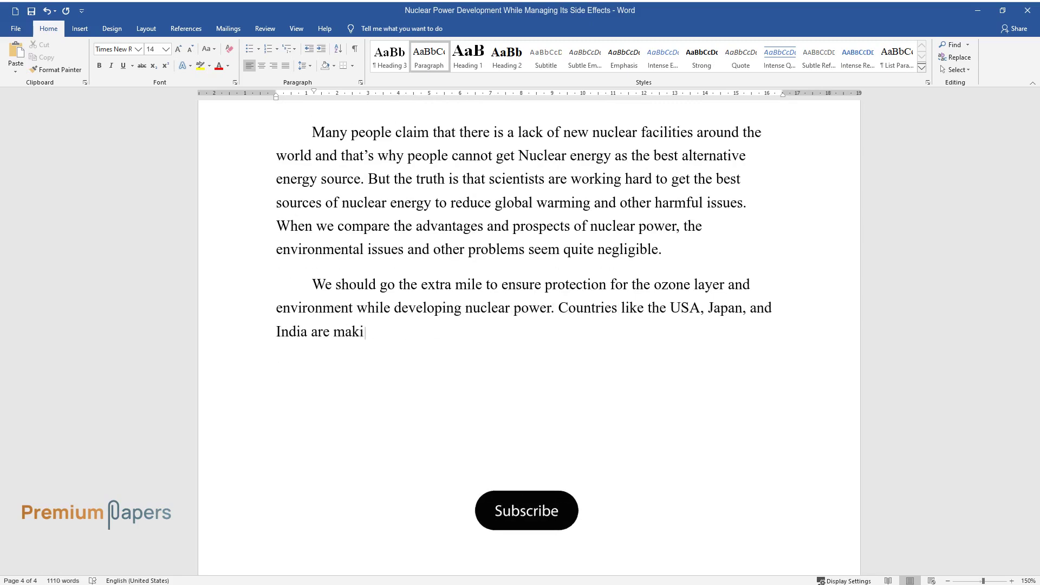
text(er plants and they)
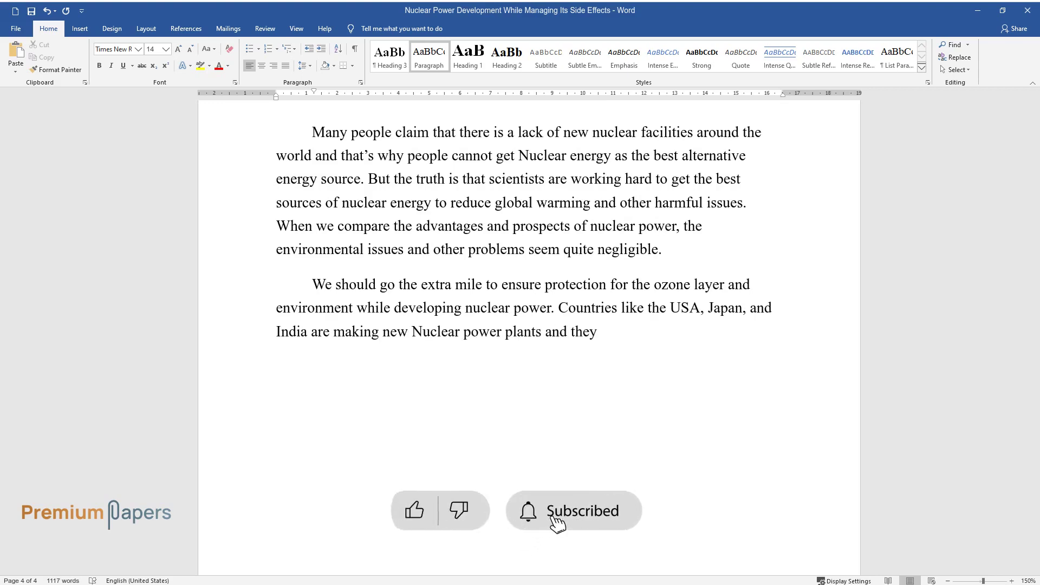
text( are showing their potential to build a new world and)
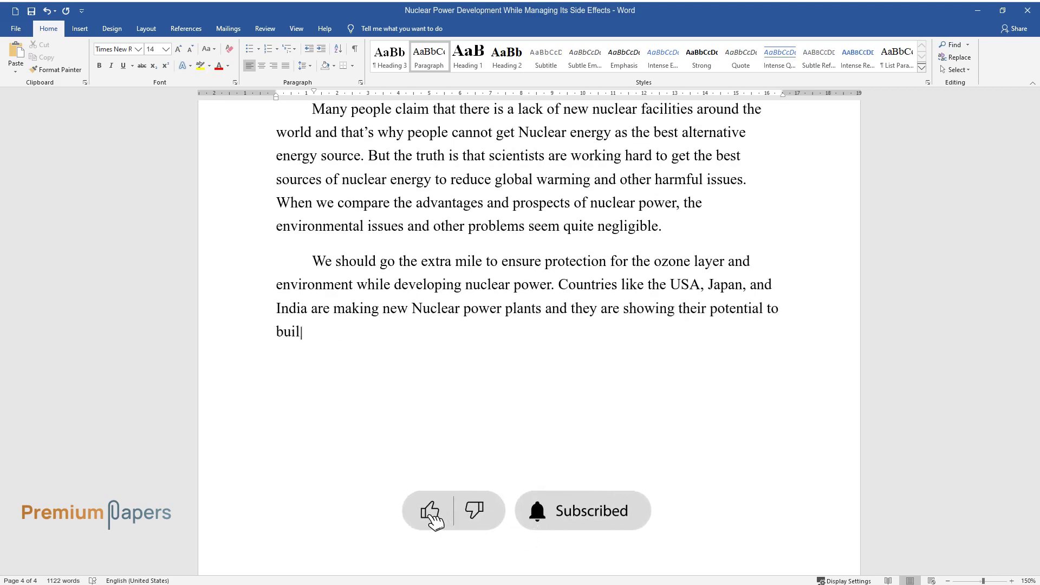
text( the rest of the wo)
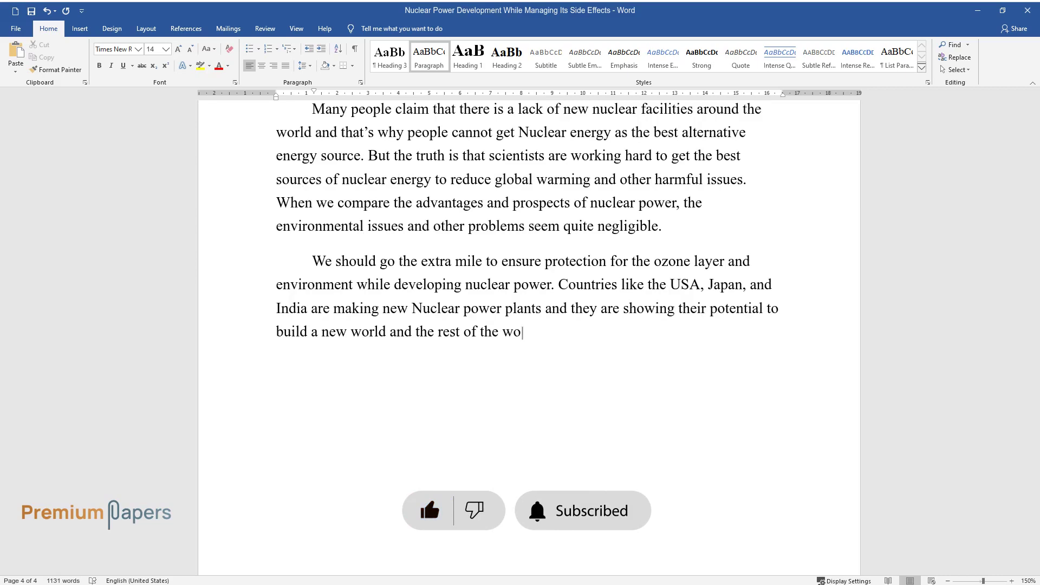
text(rld is also getting influenced by it.)
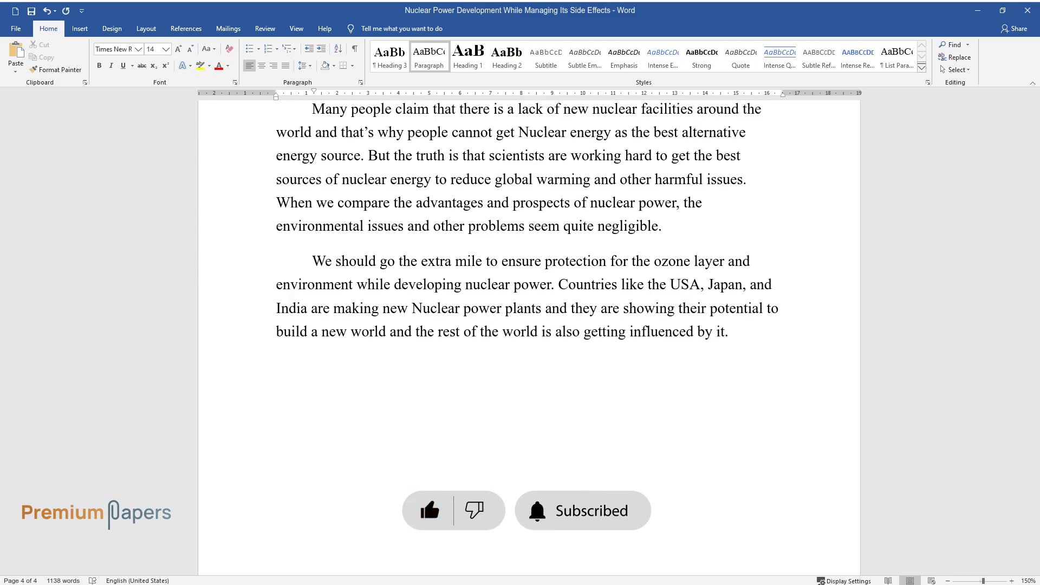